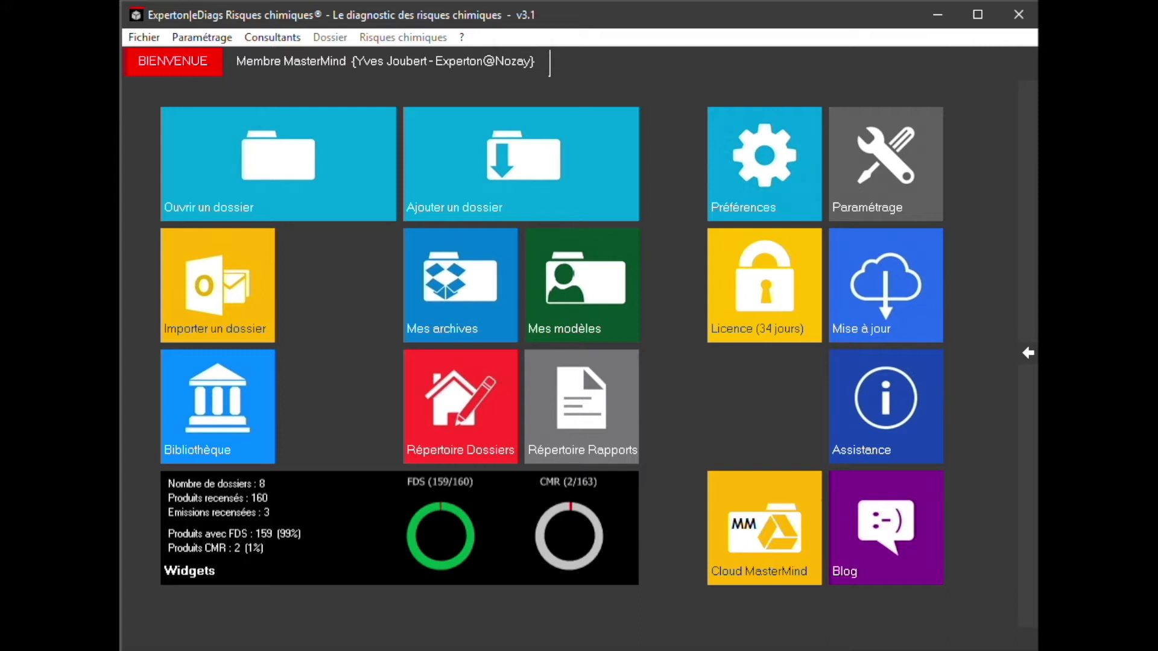
Open the recent dossier Exemple-ACD-EHPAD.ddu and unlock its work unit configuration with the Infirmerie unit selected.
click(233, 162)
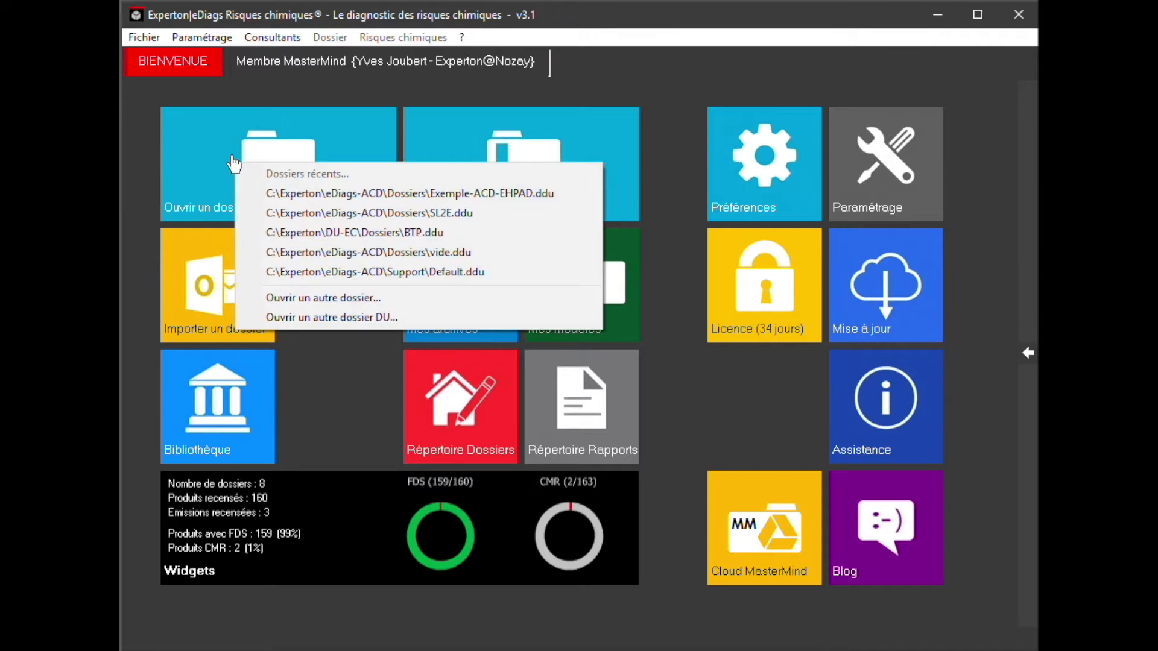
click(282, 193)
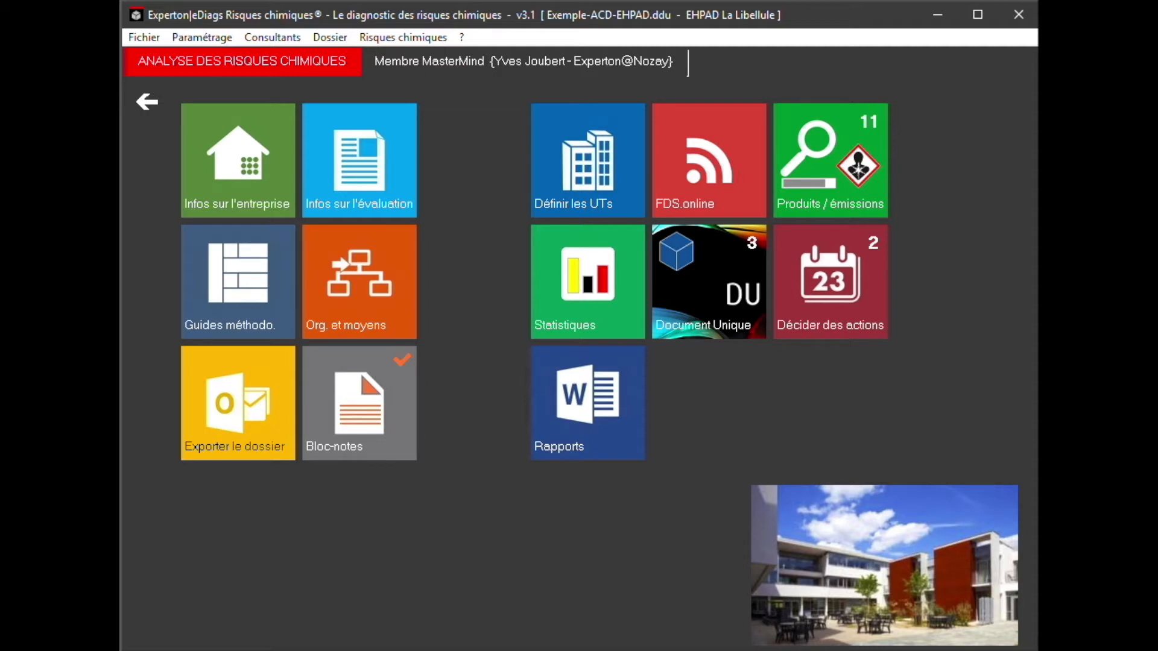
click(566, 176)
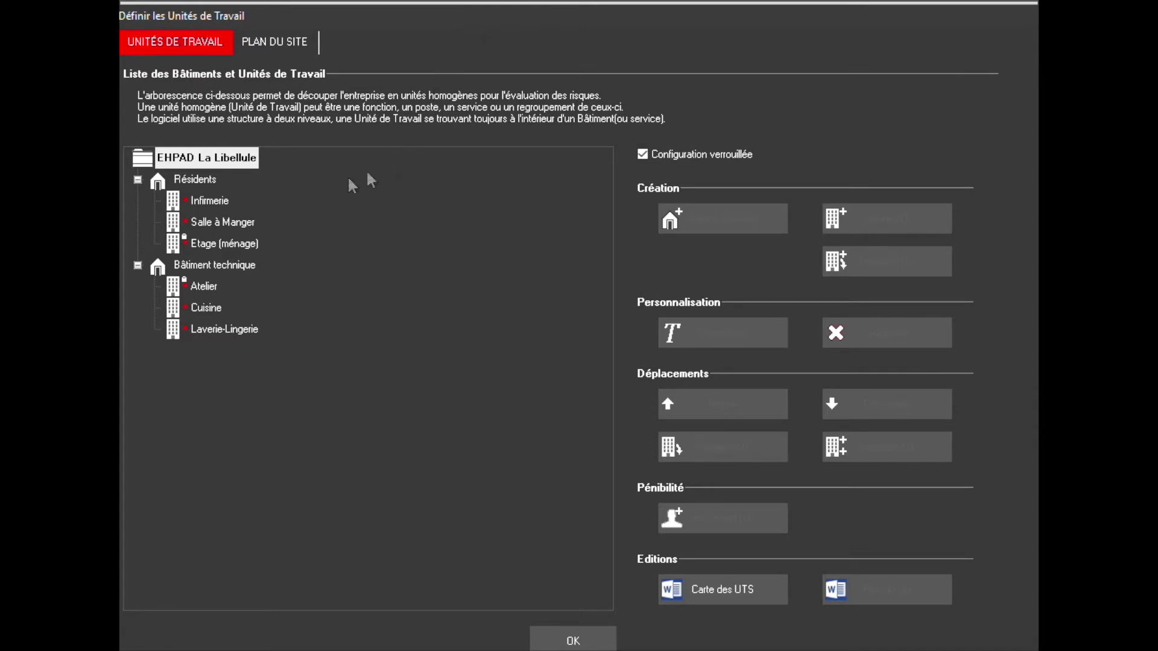
click(220, 201)
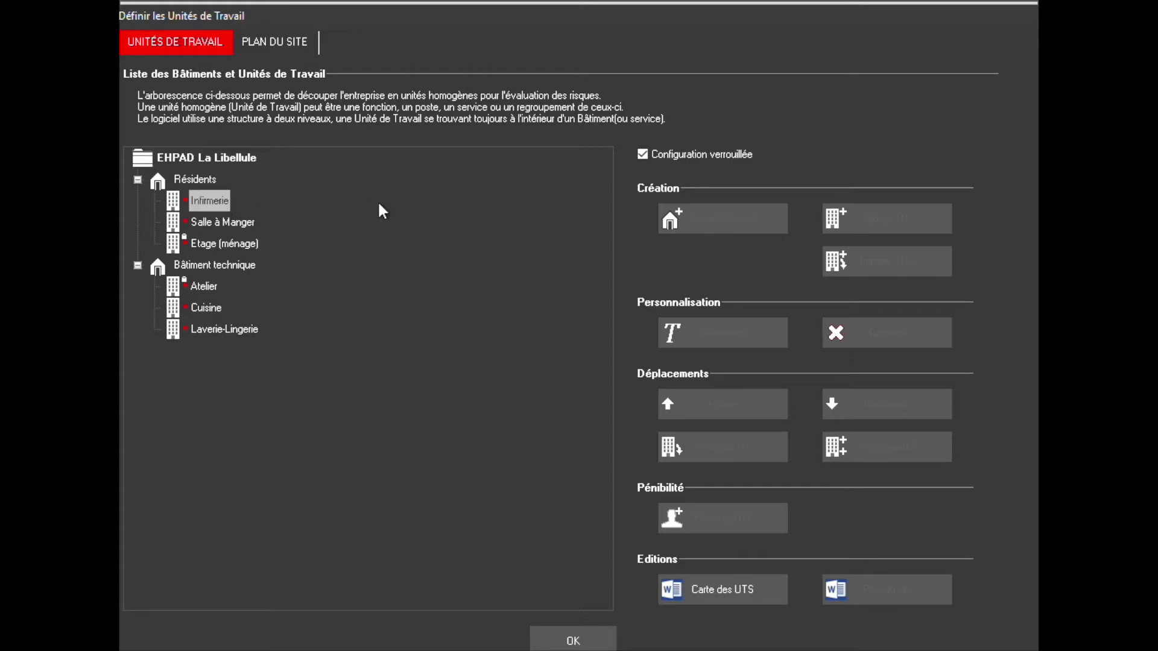
click(643, 155)
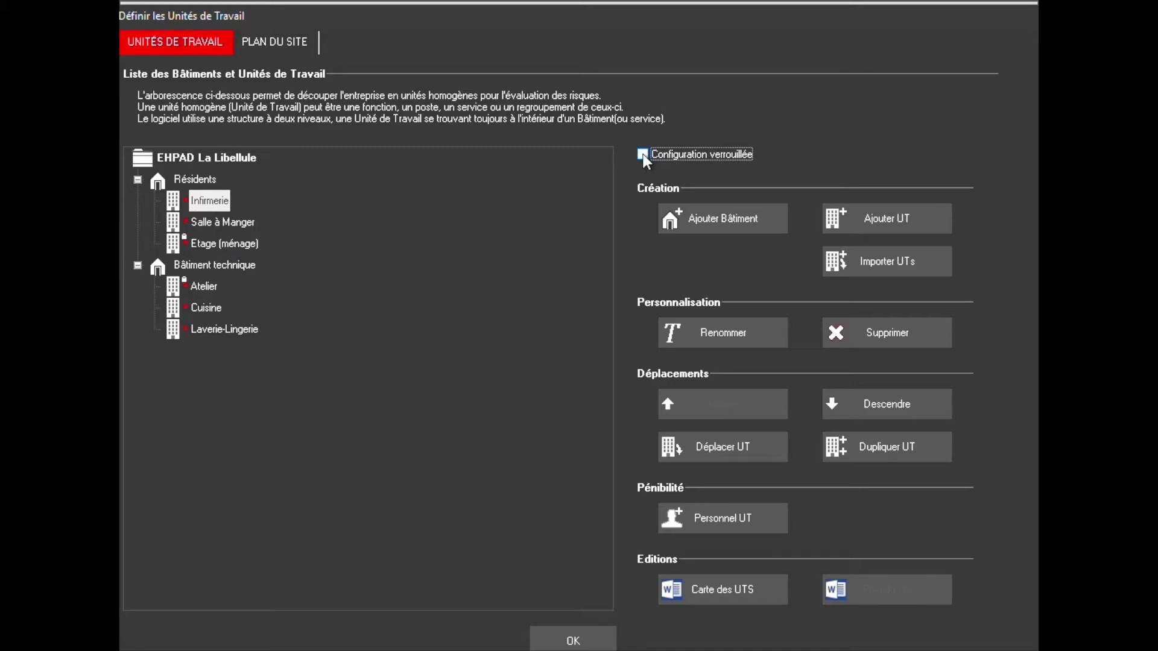
Add the image SiteMap-EHPAD.jpg as the site plan and validate the work unit definition.
click(307, 47)
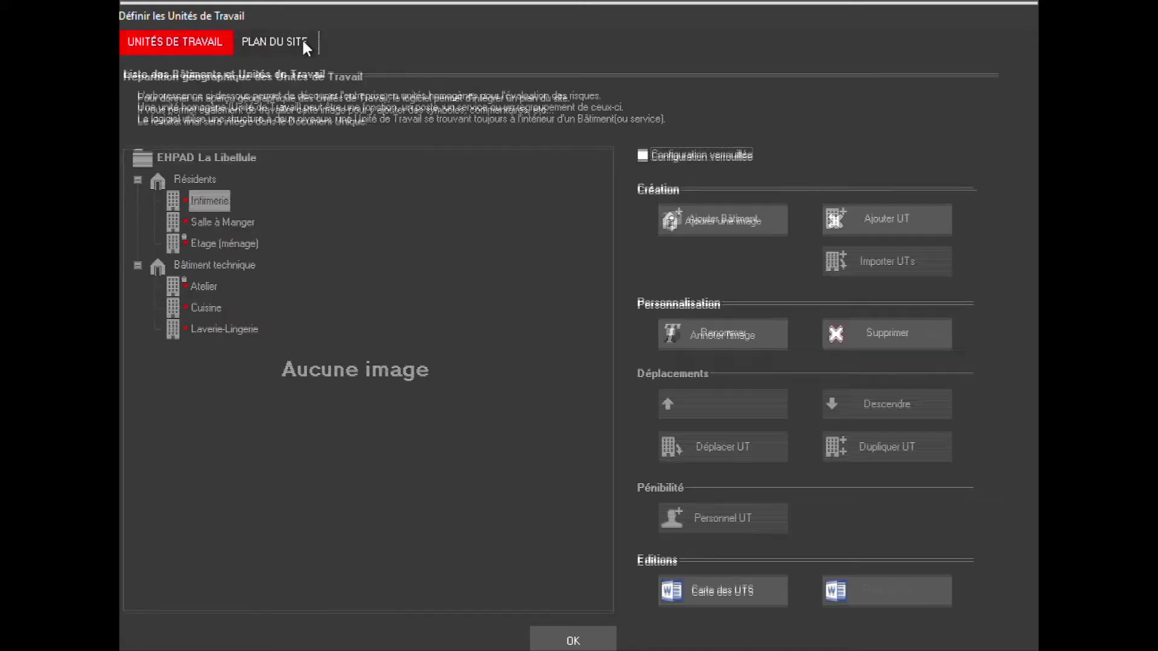
click(685, 218)
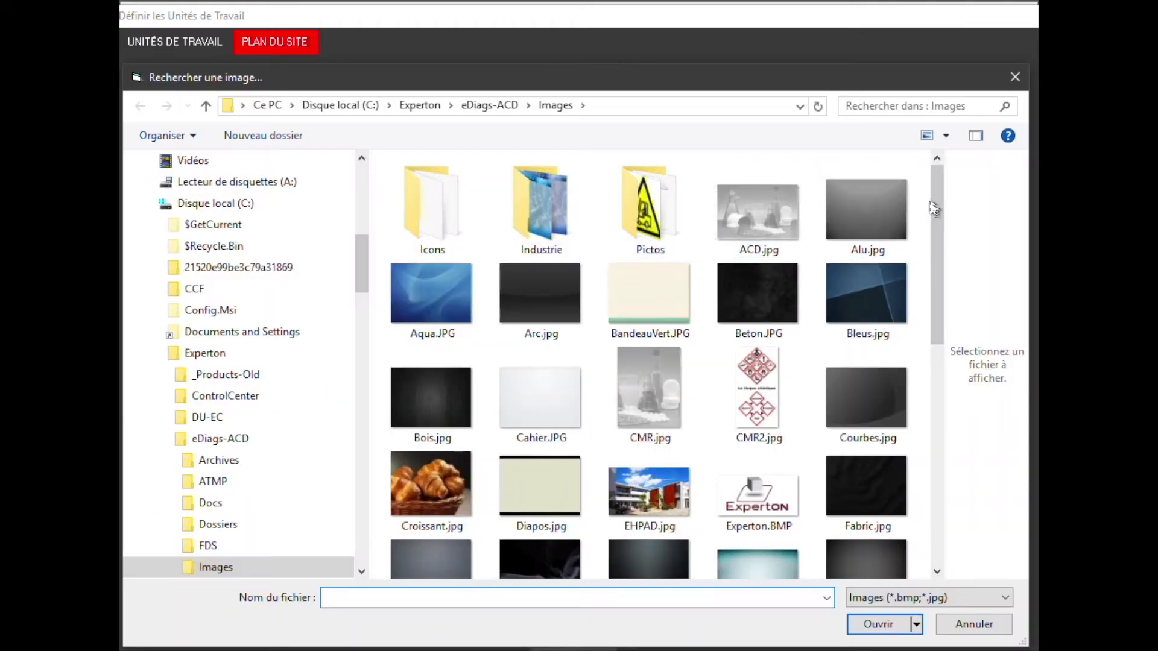
scroll(891, 222, down, 7)
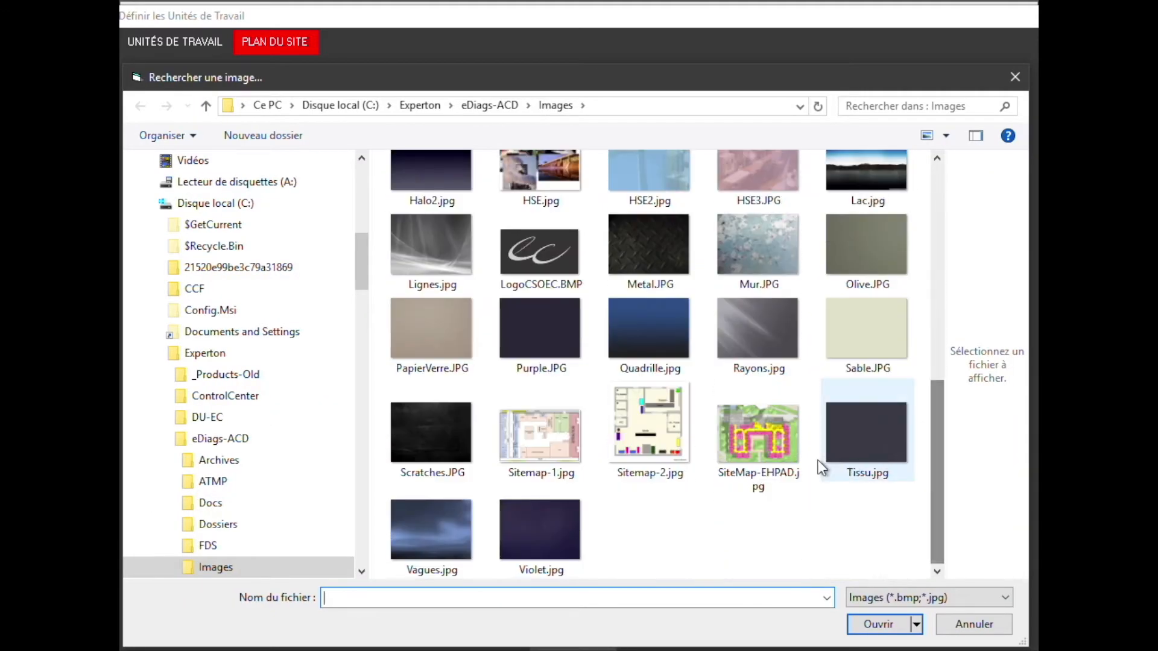
double_click(772, 446)
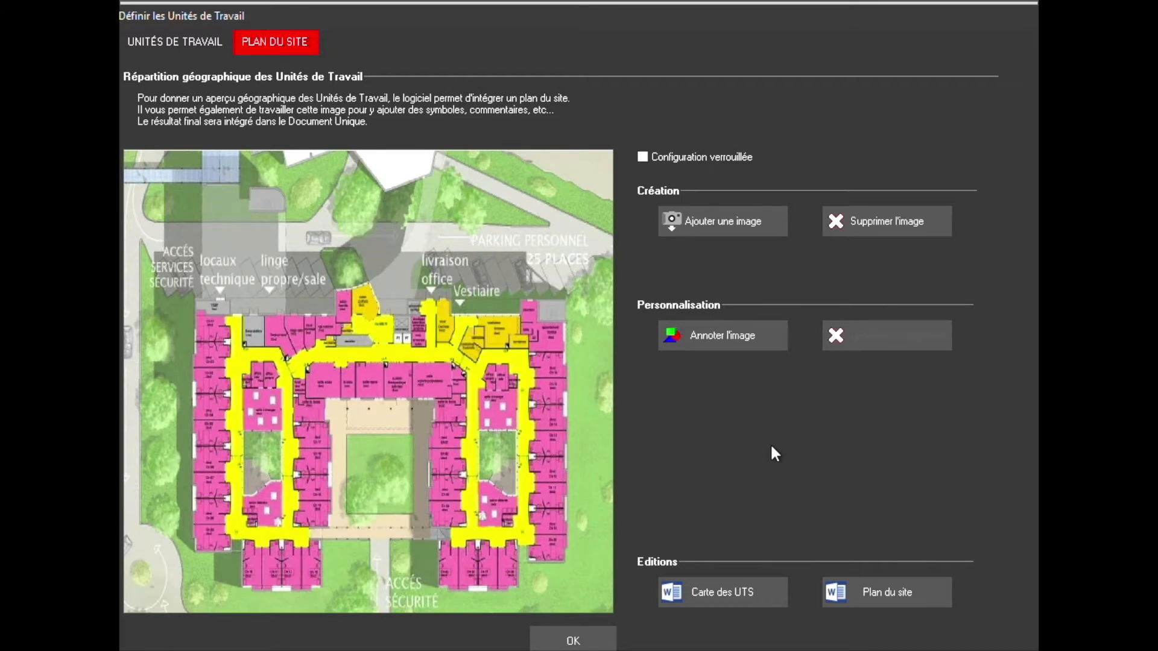
click(605, 643)
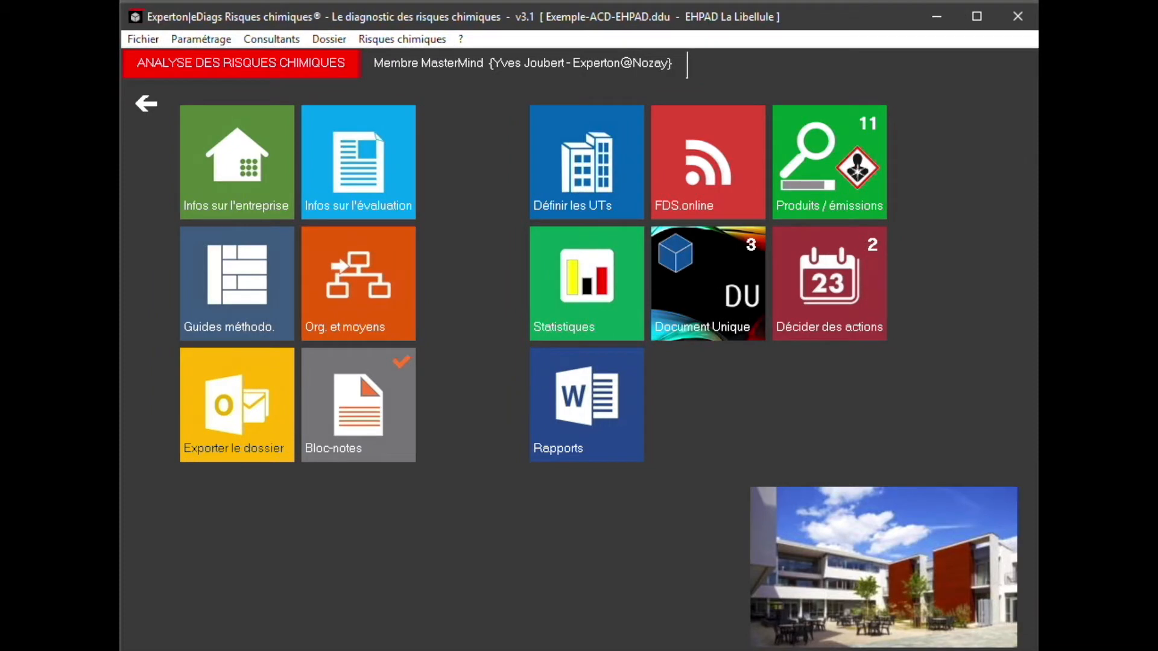
Open the products and emissions inventory without the statistics pane, and review the Salle à Manger, Infirmerie and whole-site lists.
click(823, 175)
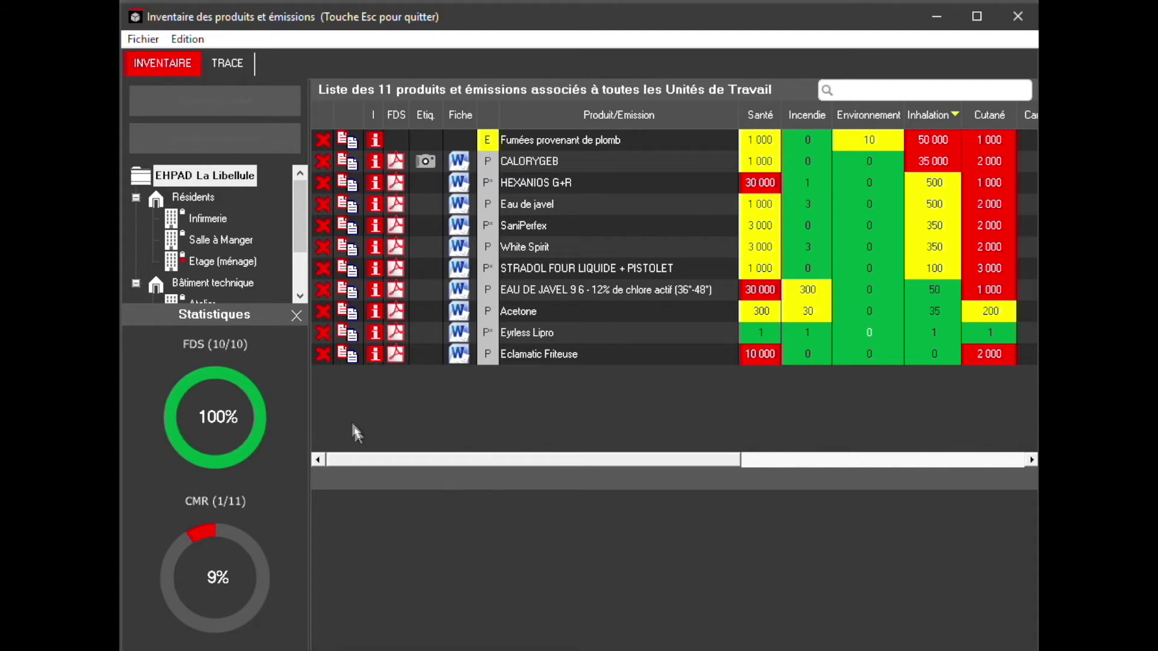
click(296, 314)
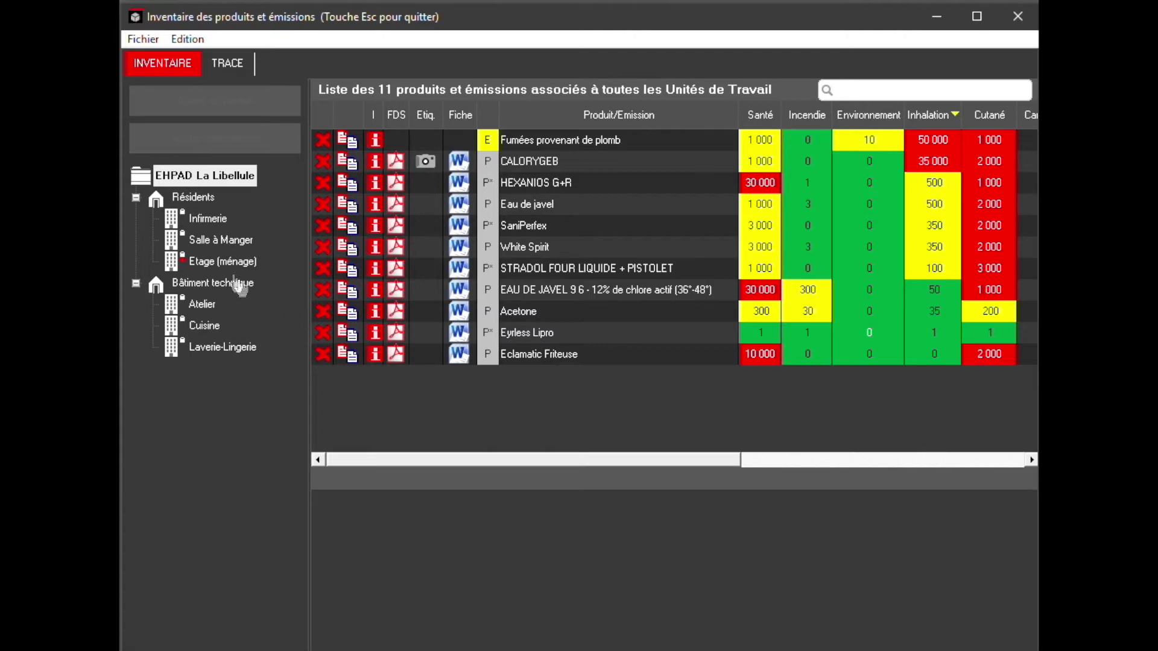
click(215, 237)
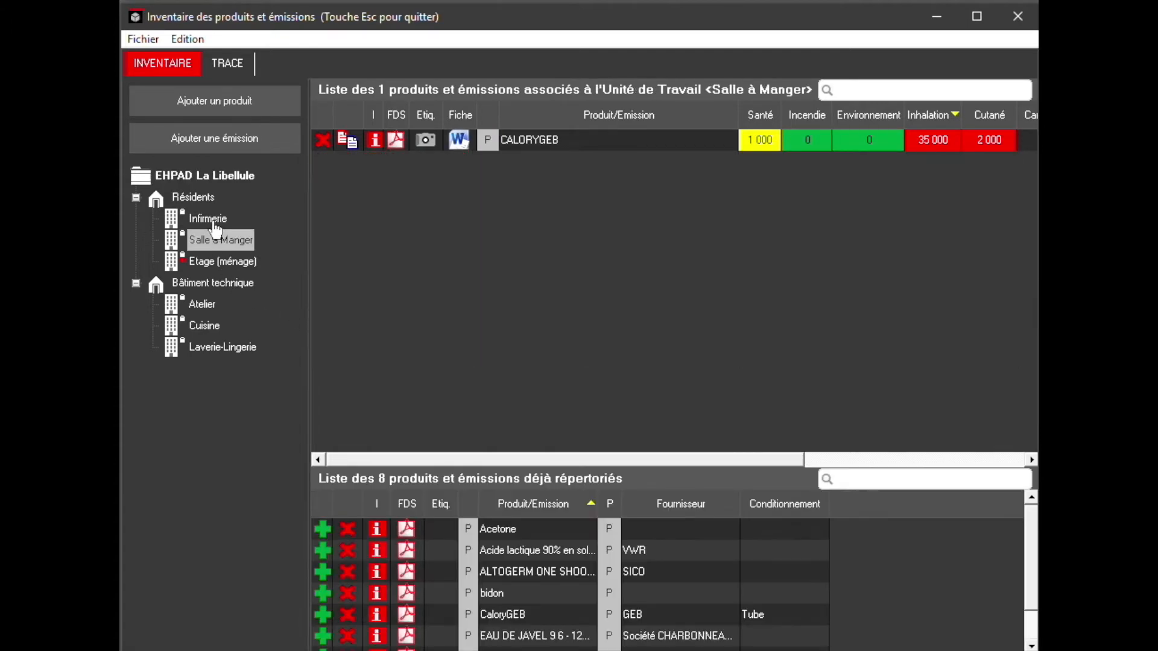
click(214, 224)
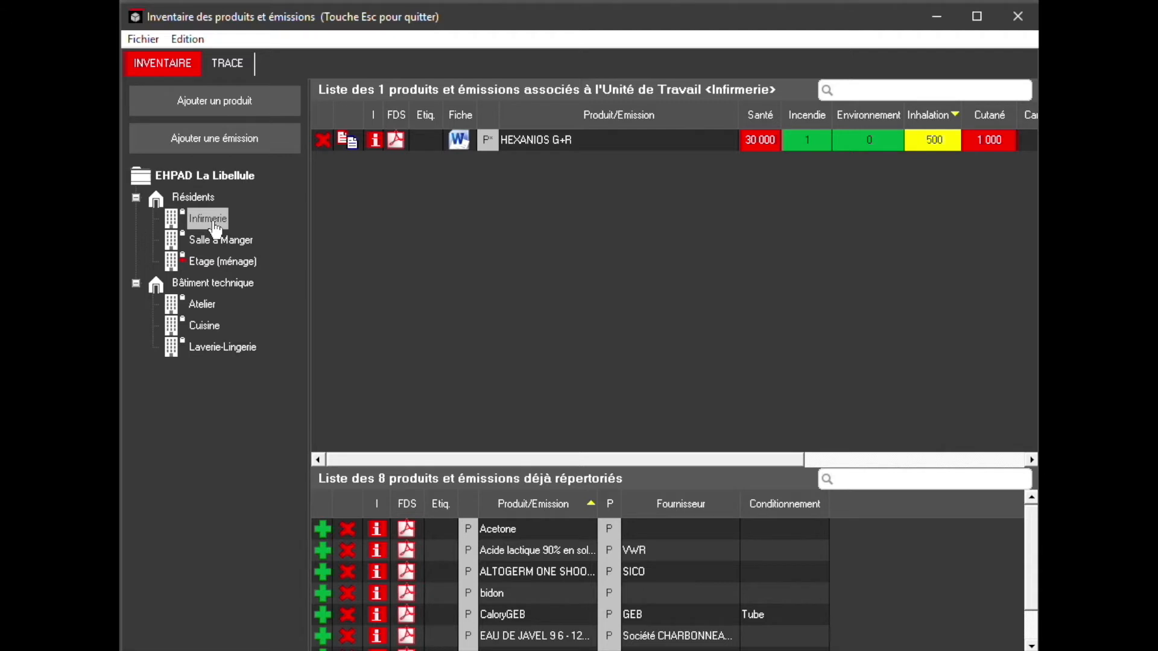
click(221, 181)
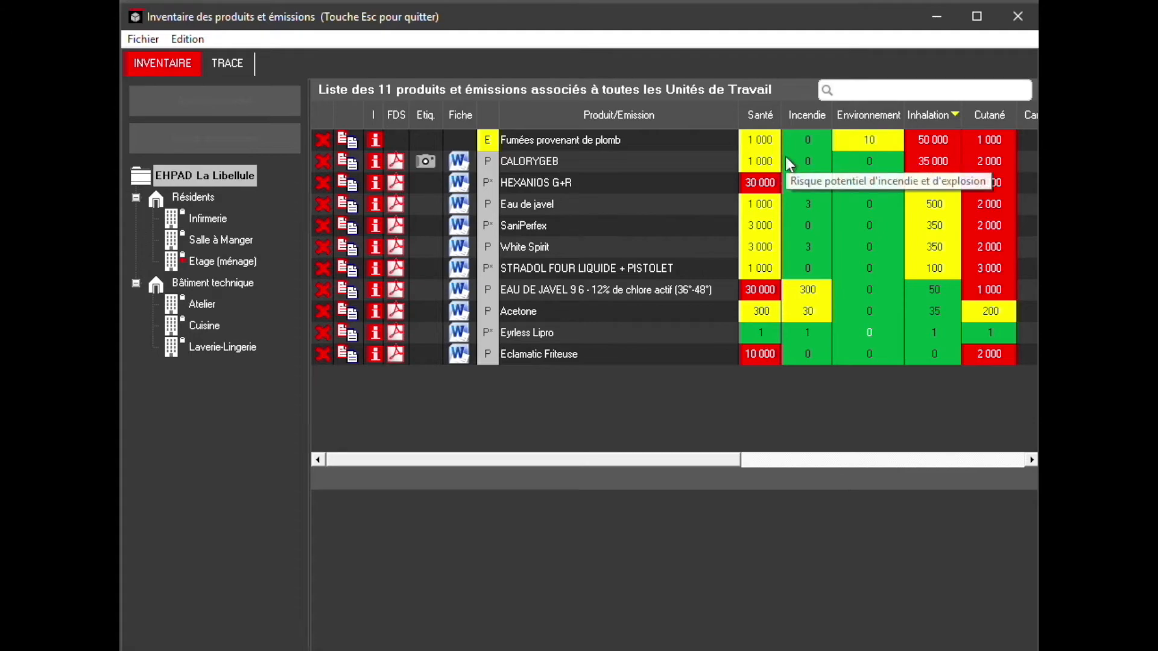
Examine the potential and residual risk columns and the carcinogenic, mutagenic and reprotoxic columns for all listed products.
drag(711, 457, 836, 464)
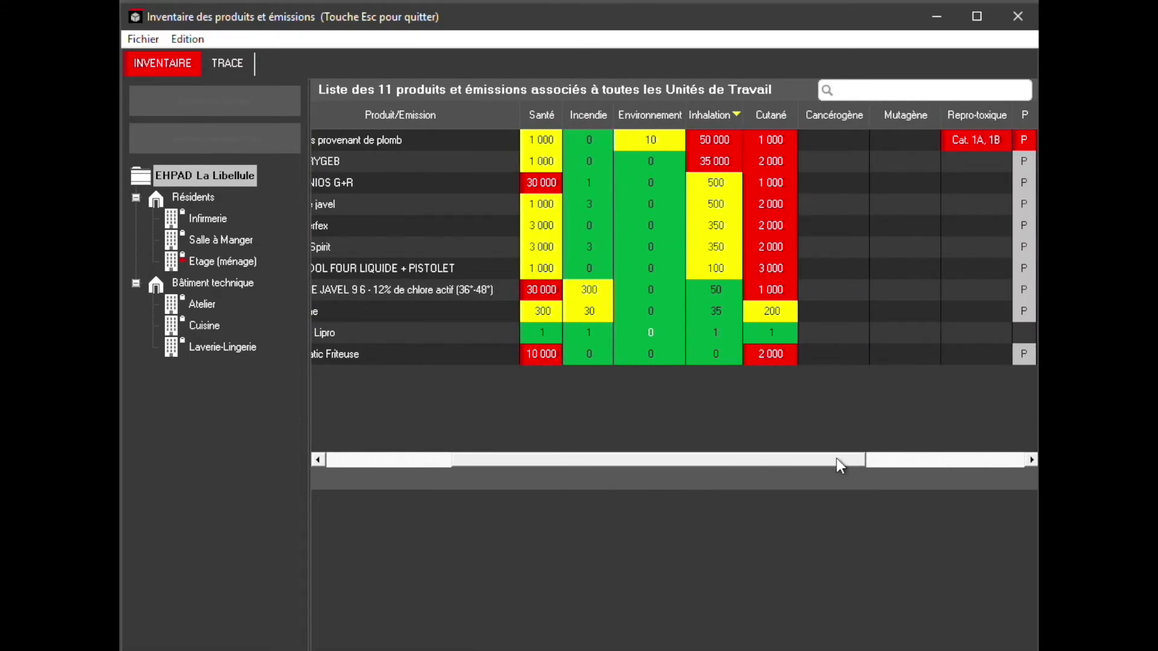
drag(834, 459, 845, 463)
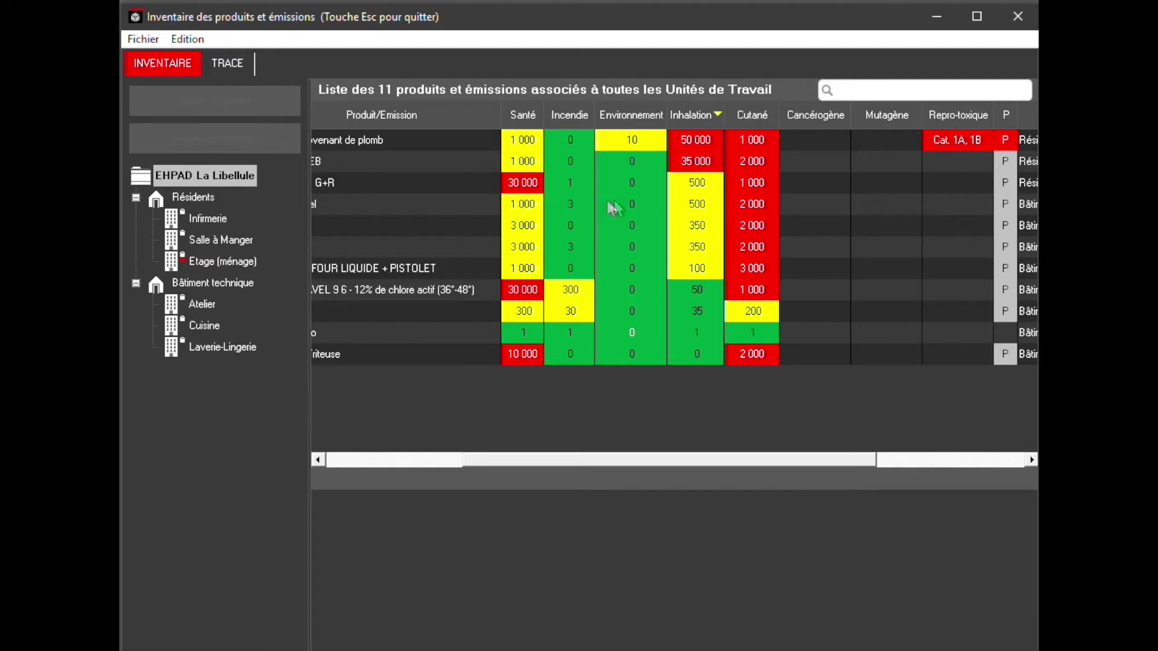
mouse_move(693, 209)
mouse_move(736, 205)
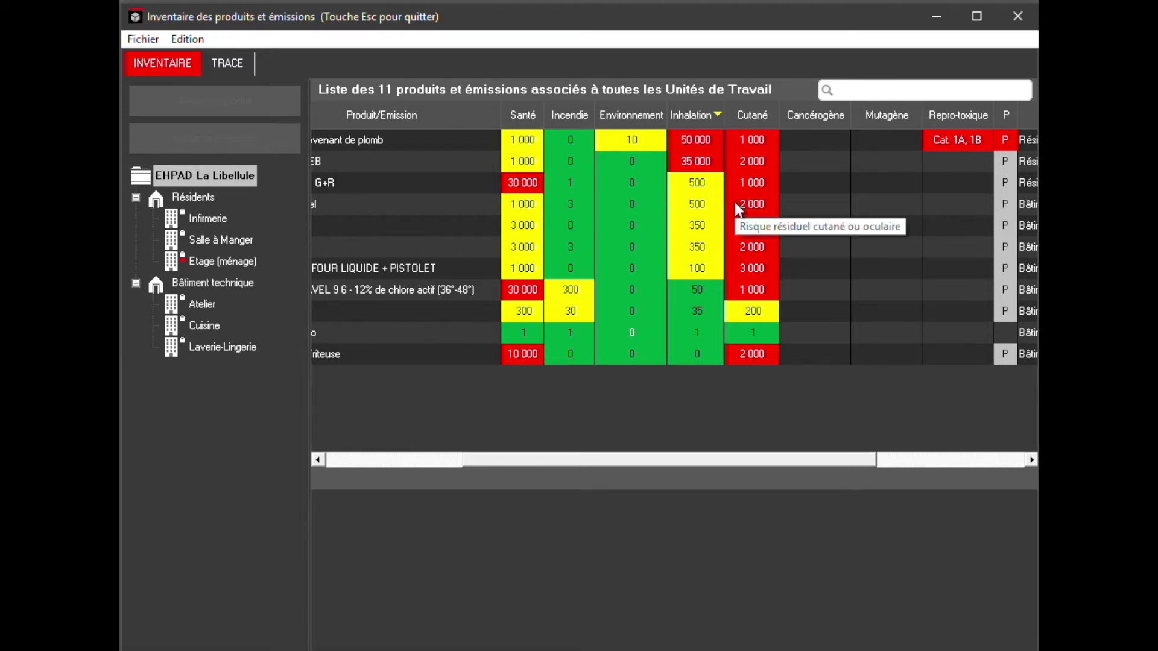
mouse_move(807, 203)
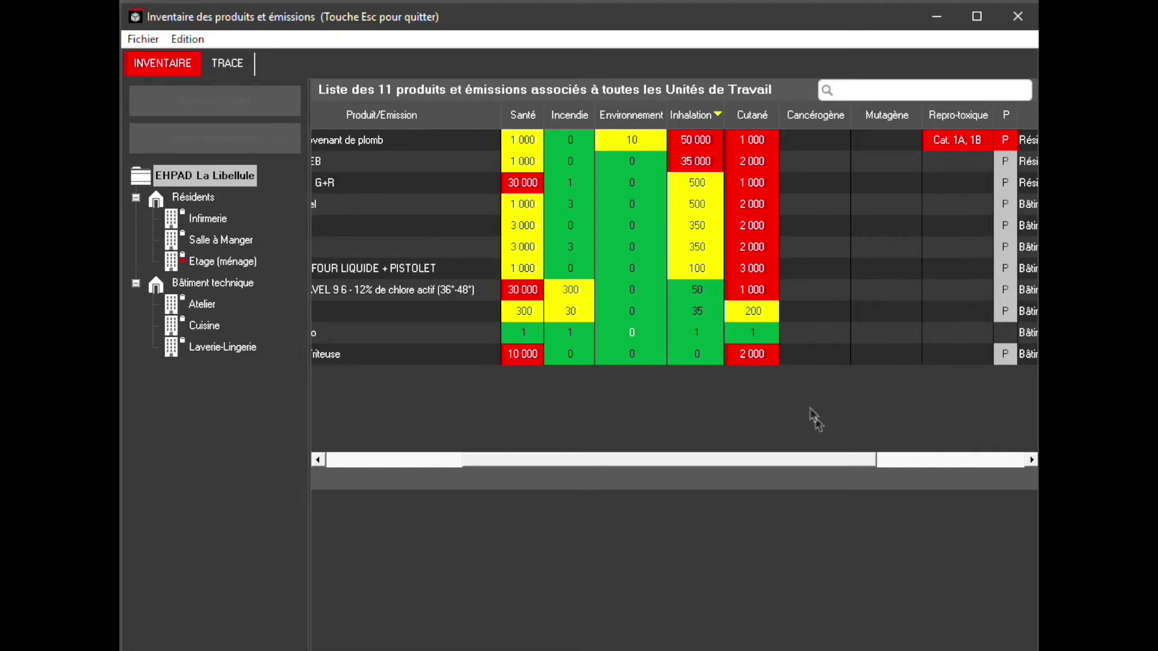
drag(851, 458, 714, 460)
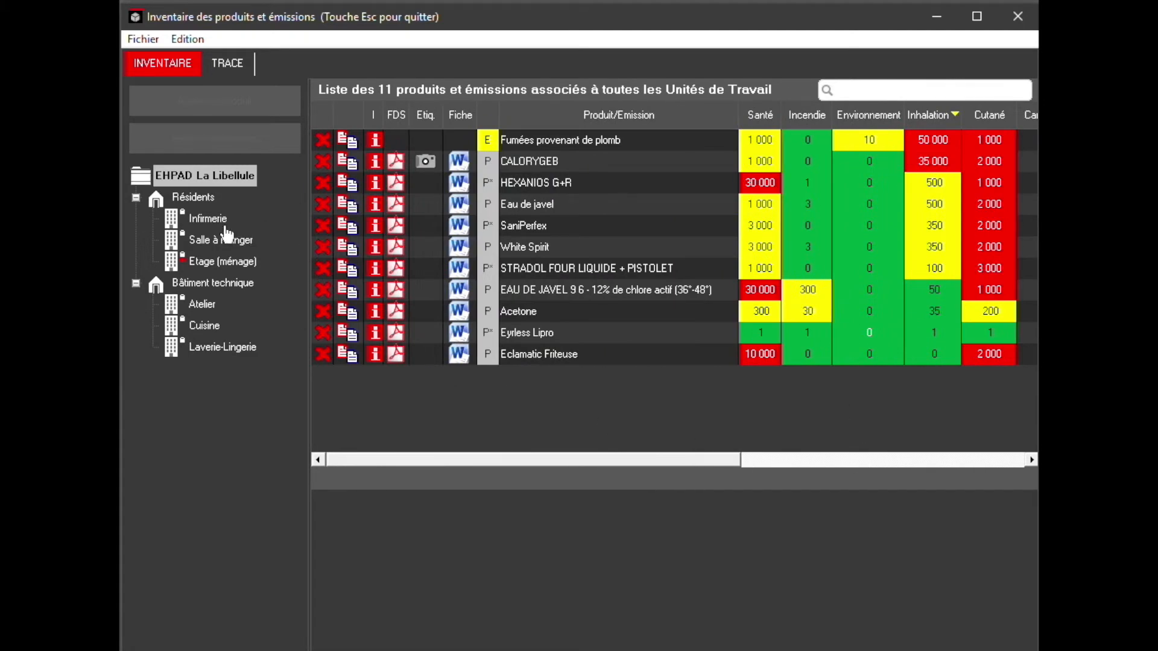
Start a new product in the Infirmerie unit from the safety data sheet Acetone Mieuxa.pdf and run its automatic analysis.
click(221, 225)
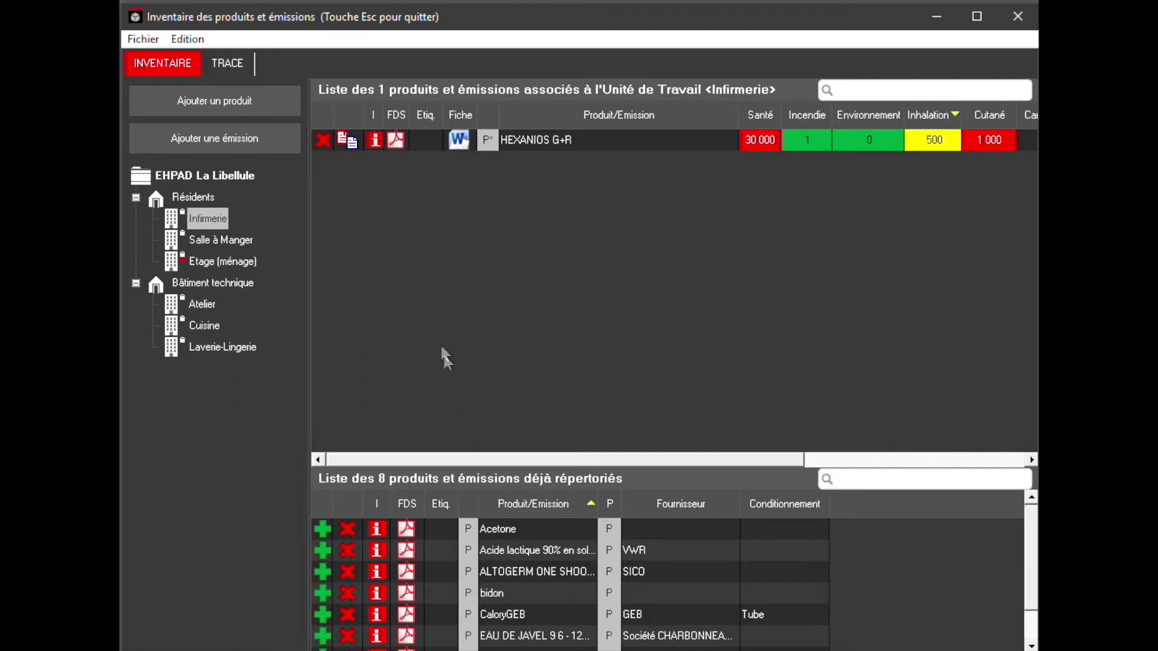
click(258, 104)
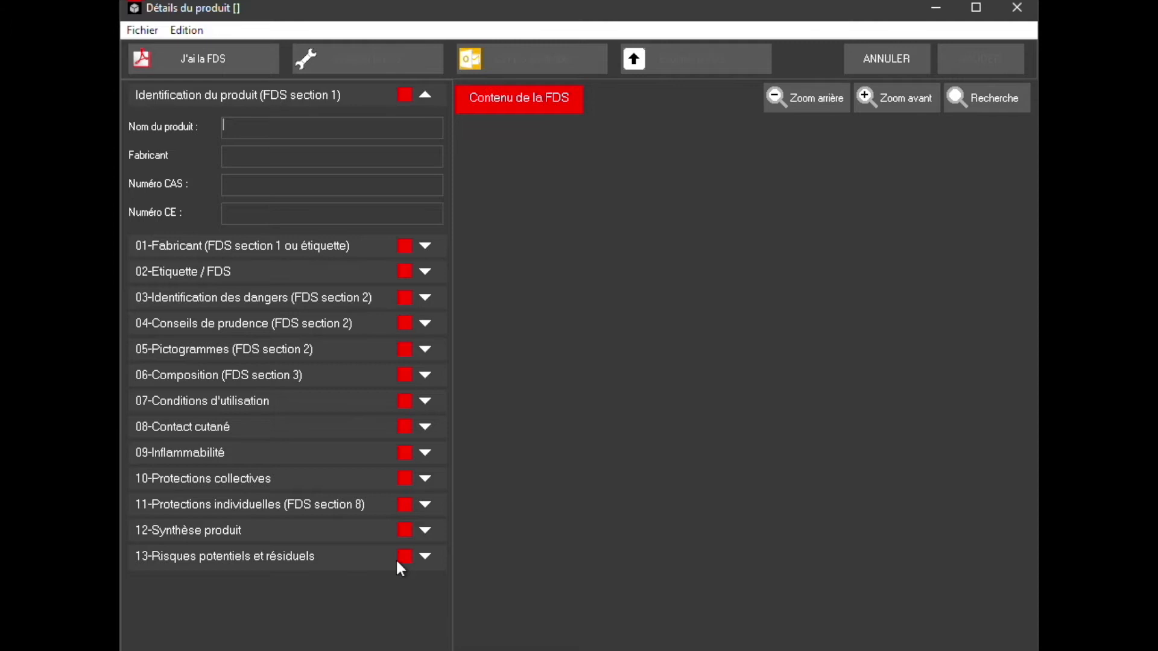
click(229, 63)
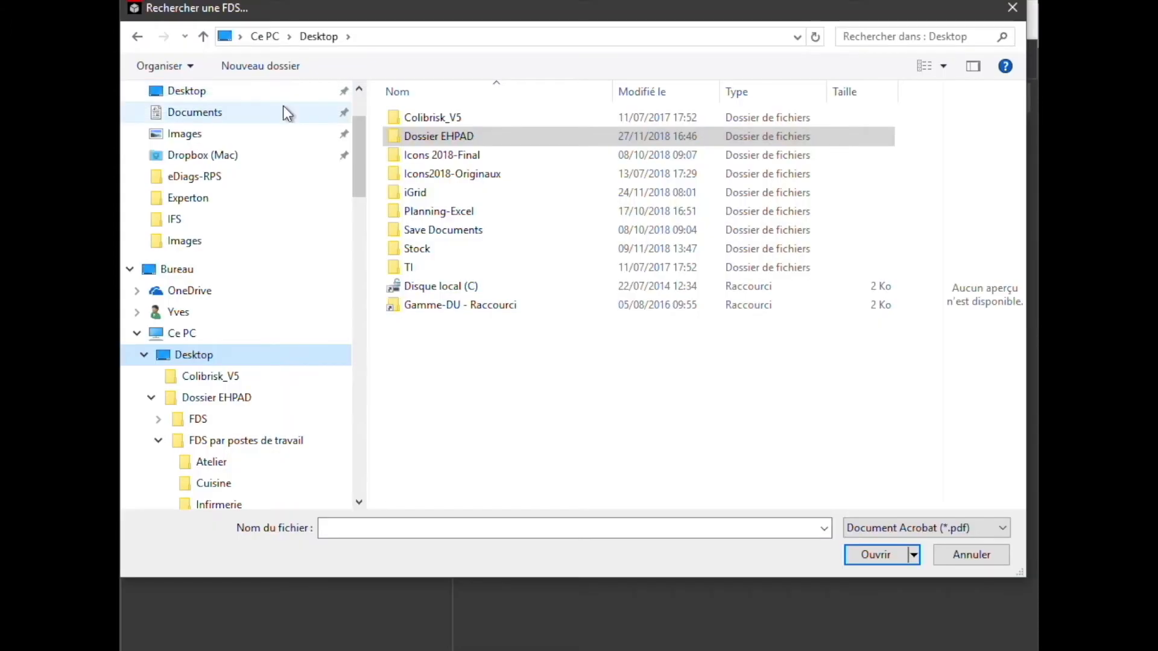
double_click(405, 139)
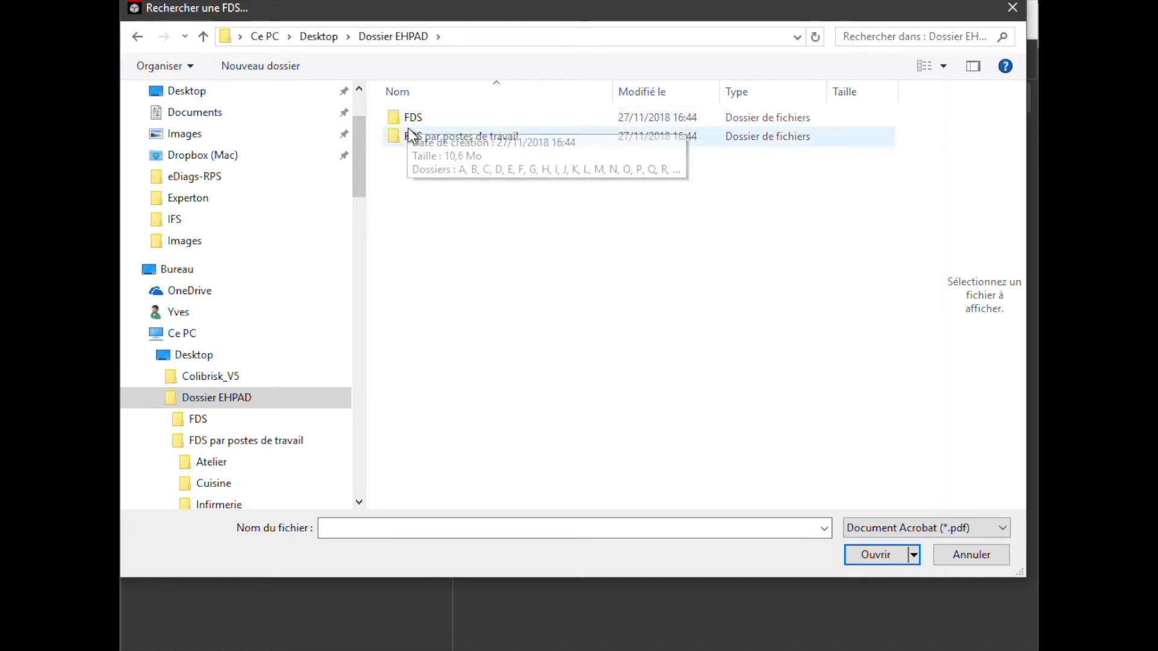
double_click(412, 138)
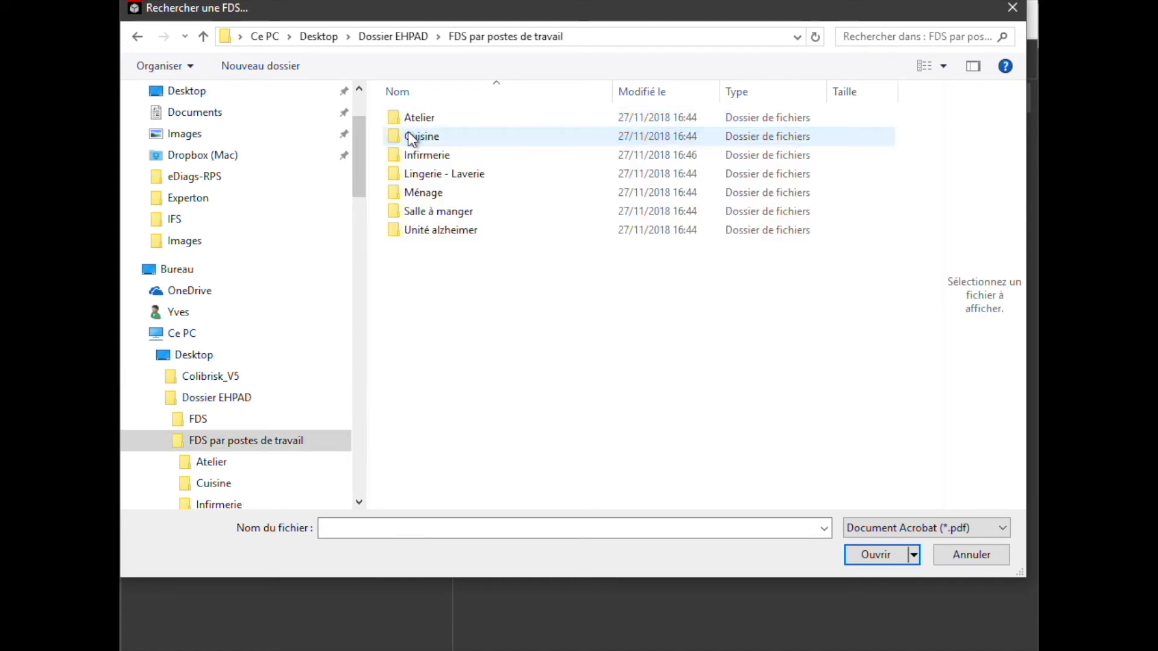
double_click(406, 153)
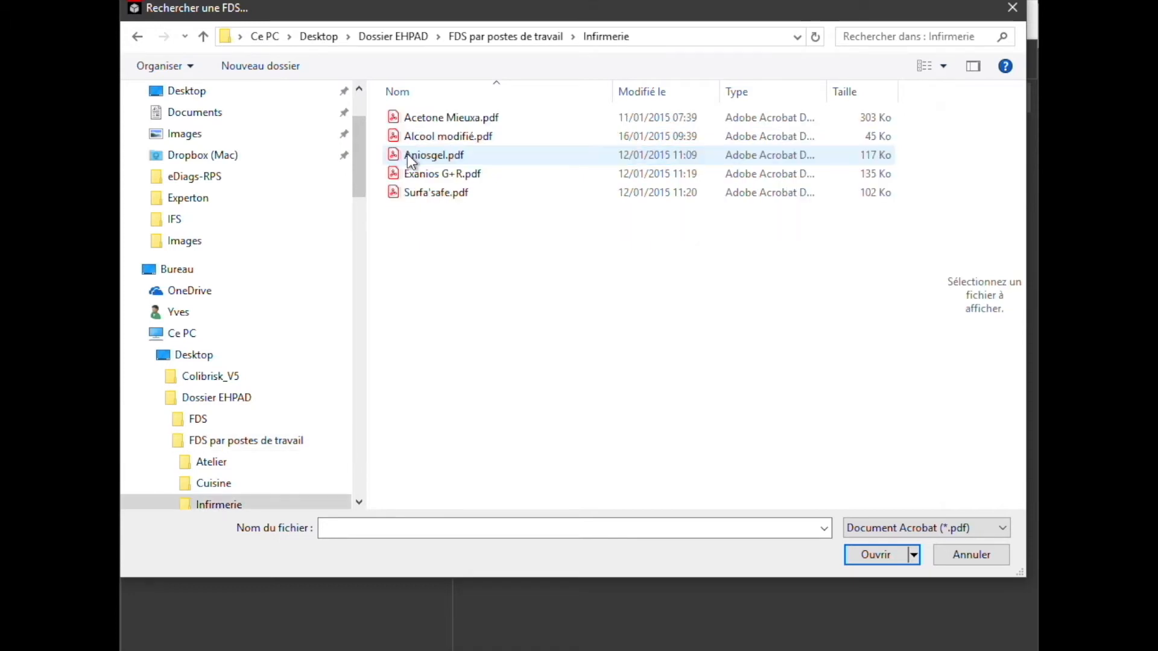
click(436, 118)
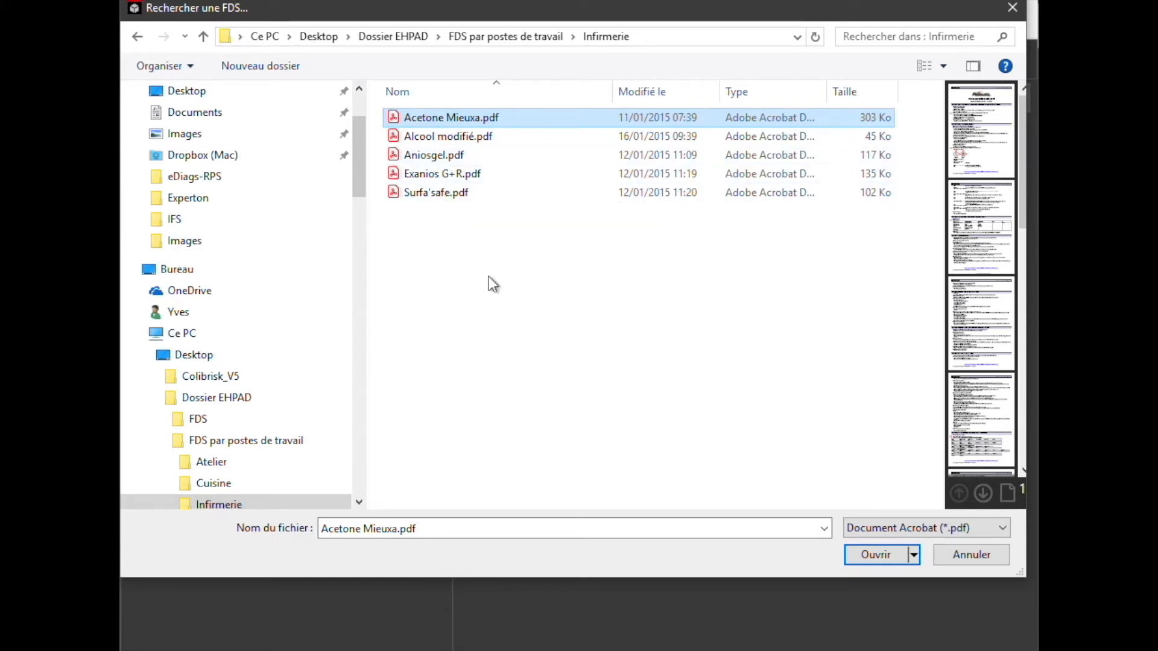
click(873, 555)
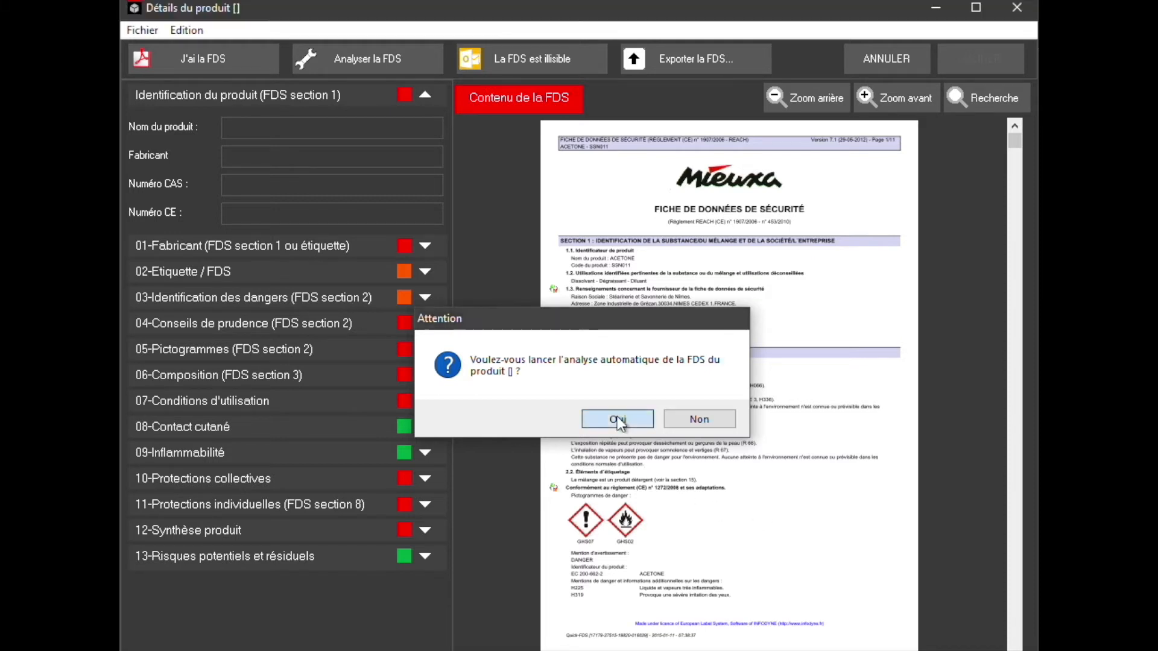
click(618, 420)
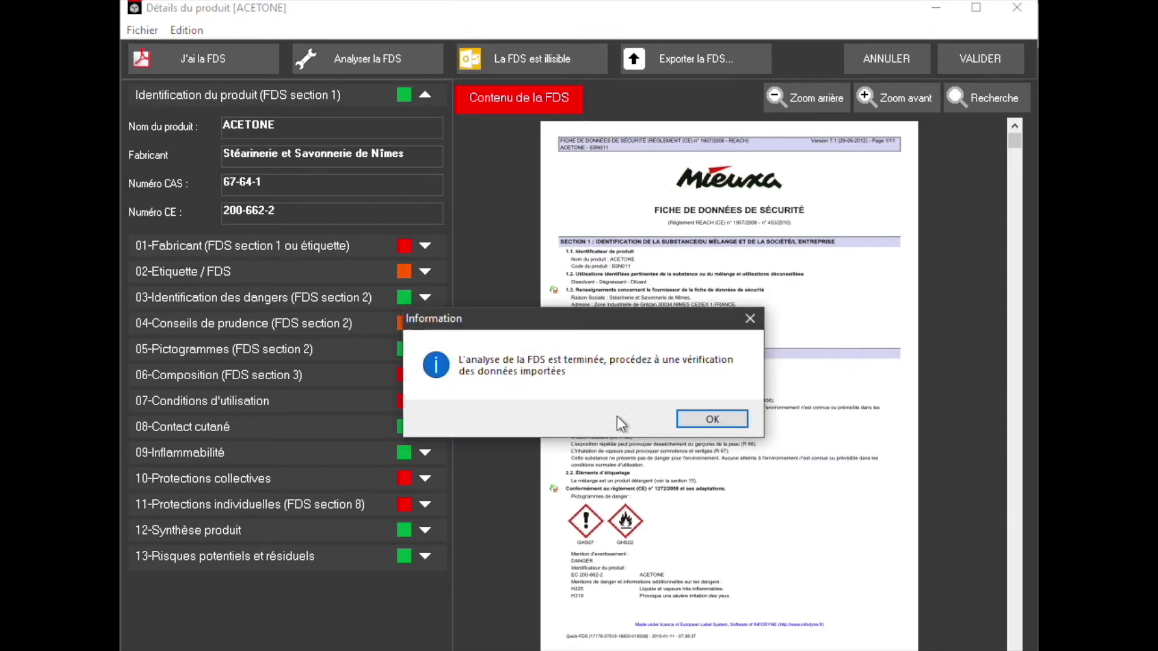
click(712, 420)
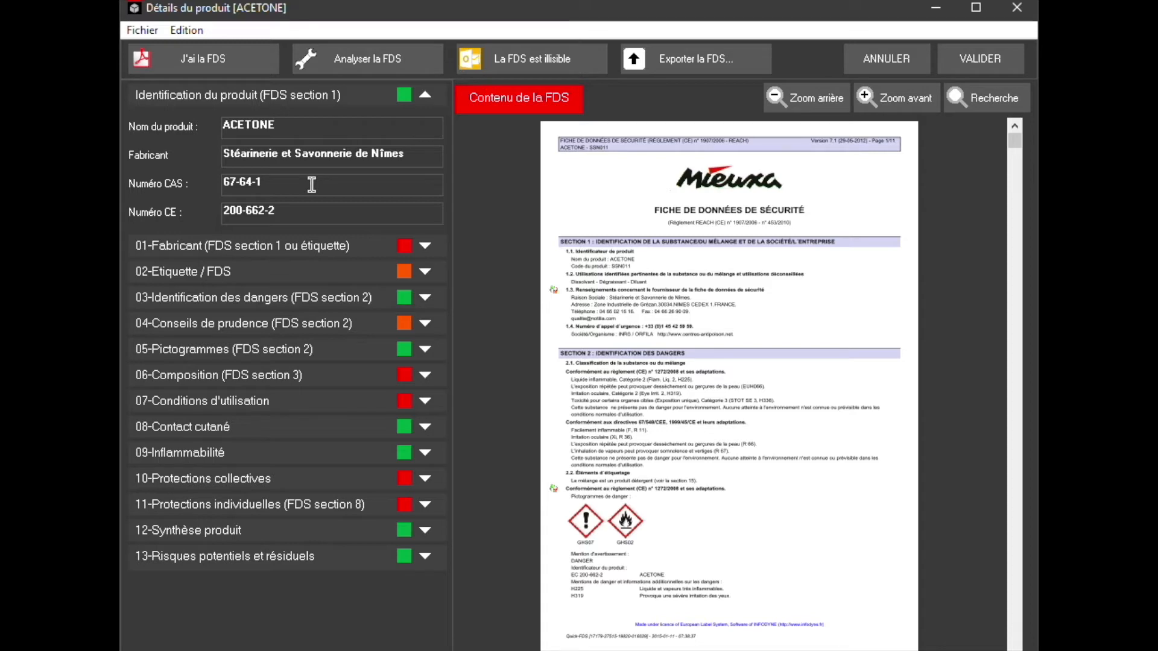
Enlarge the data sheet to read its hazard identification section and show the imported hazard statements for comparison.
click(892, 104)
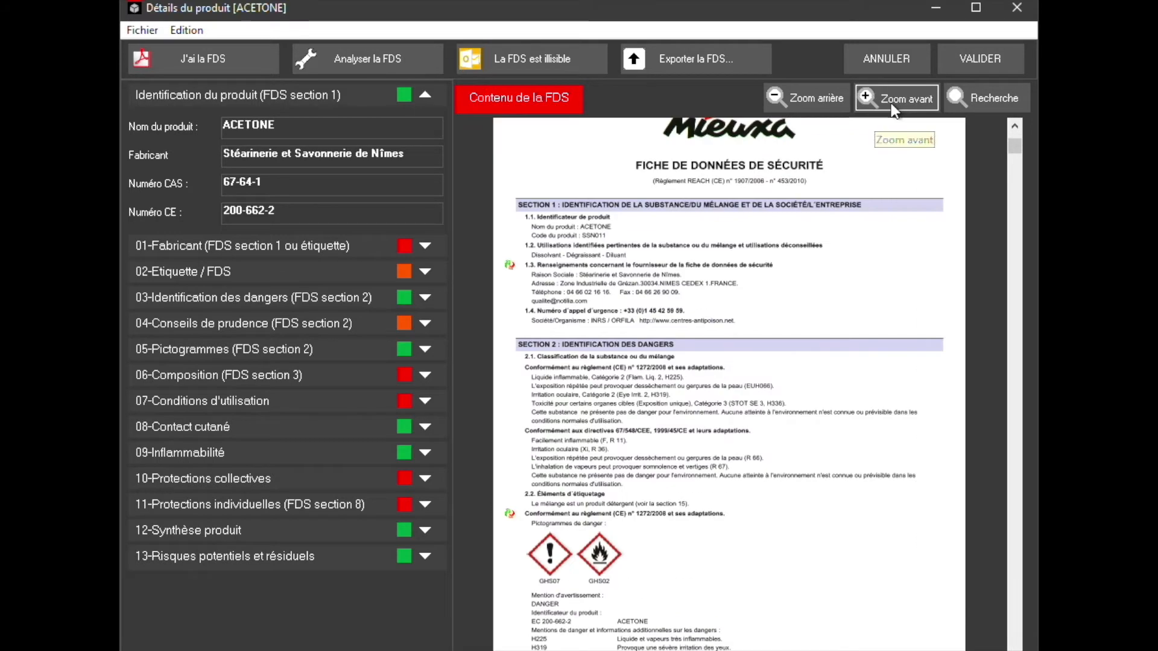
click(892, 104)
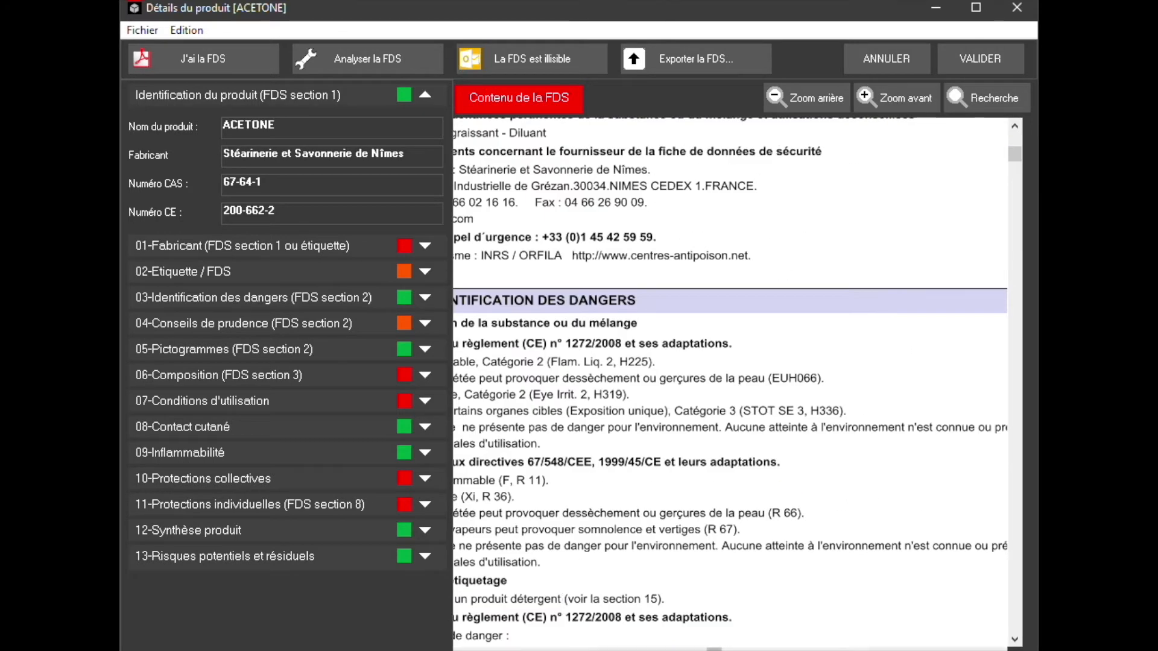
drag(714, 650, 517, 649)
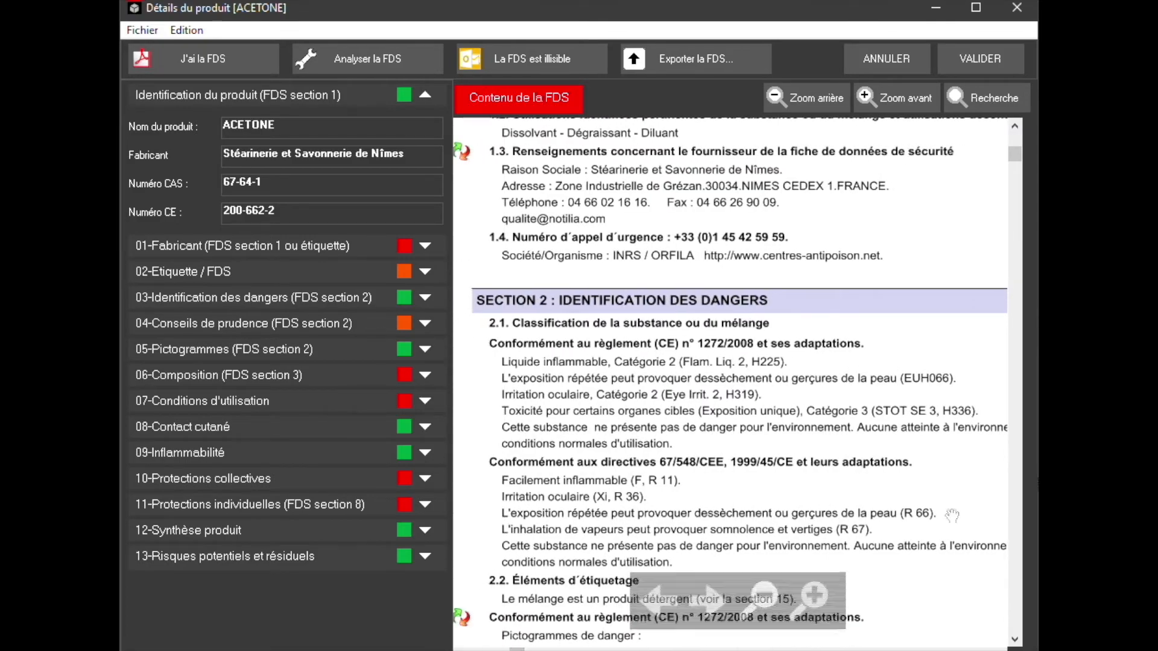
drag(1012, 148, 1016, 170)
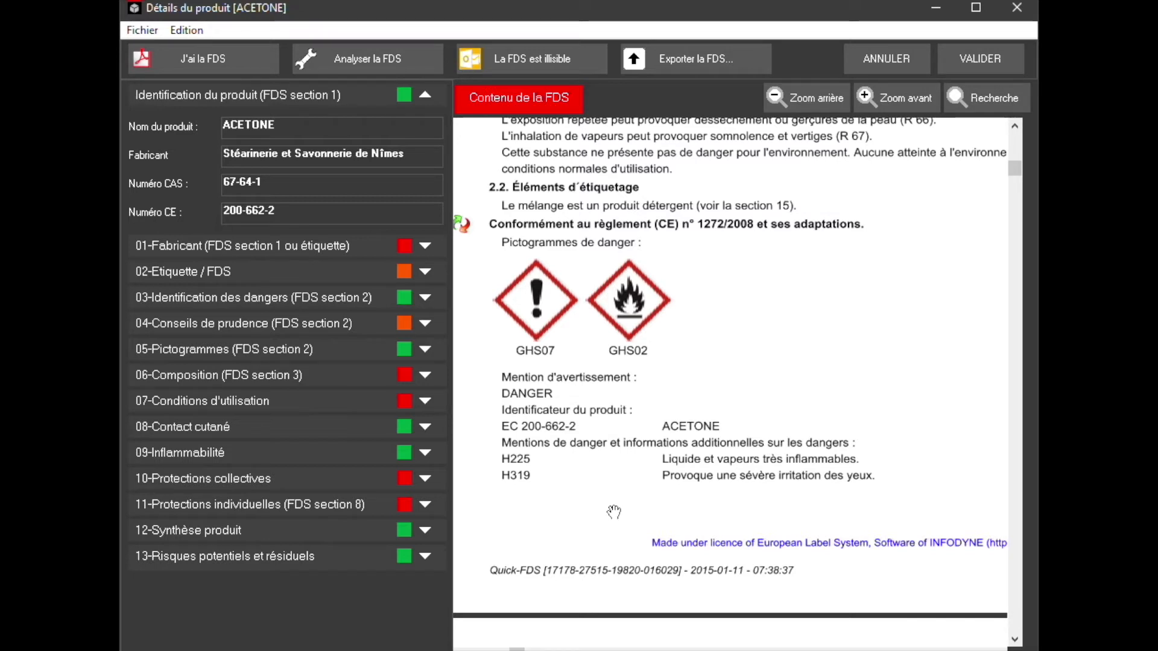
click(425, 298)
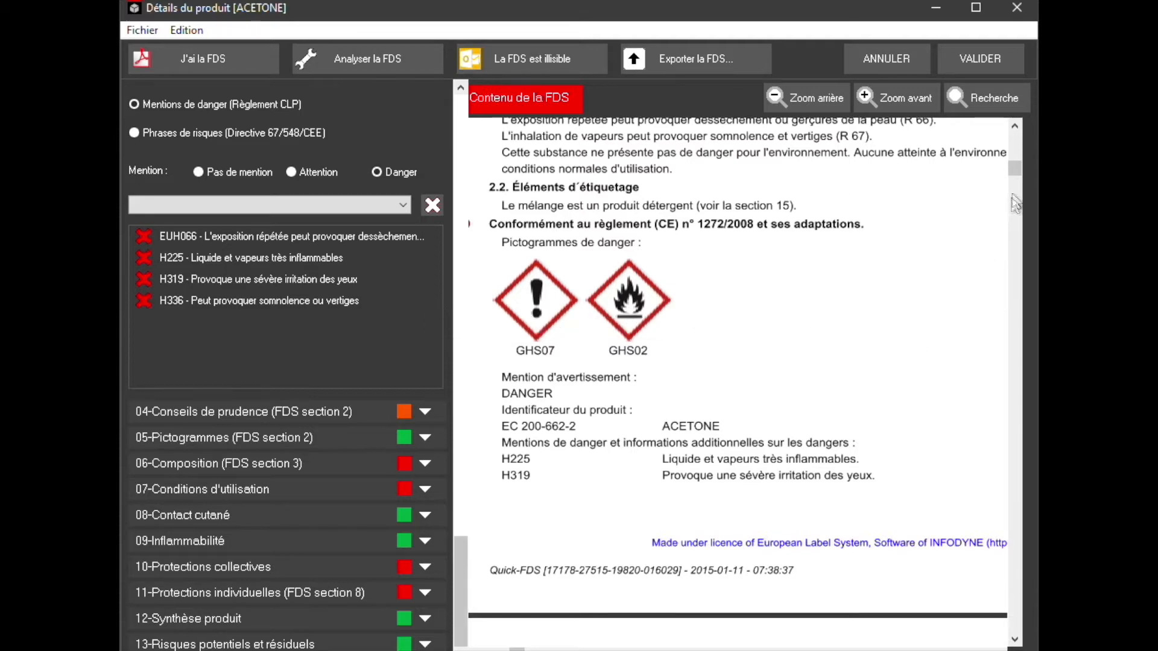
Compare the data sheet's labelling section with the imported precautionary advice and hazard pictograms.
drag(1017, 172, 1022, 180)
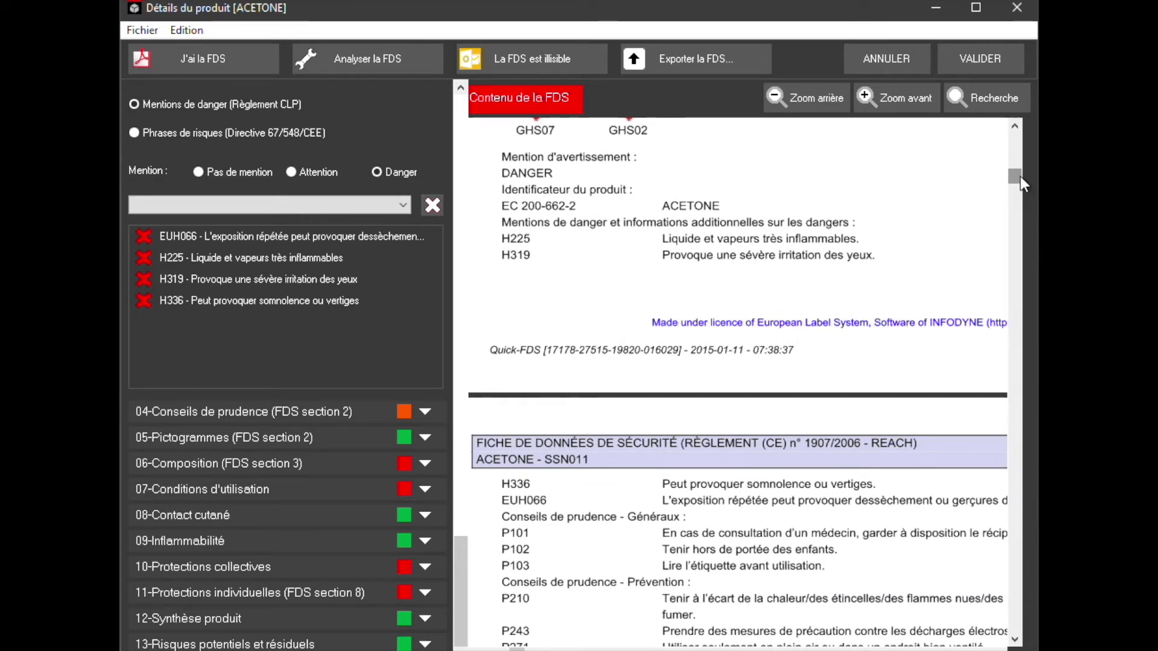
drag(1018, 176, 1019, 179)
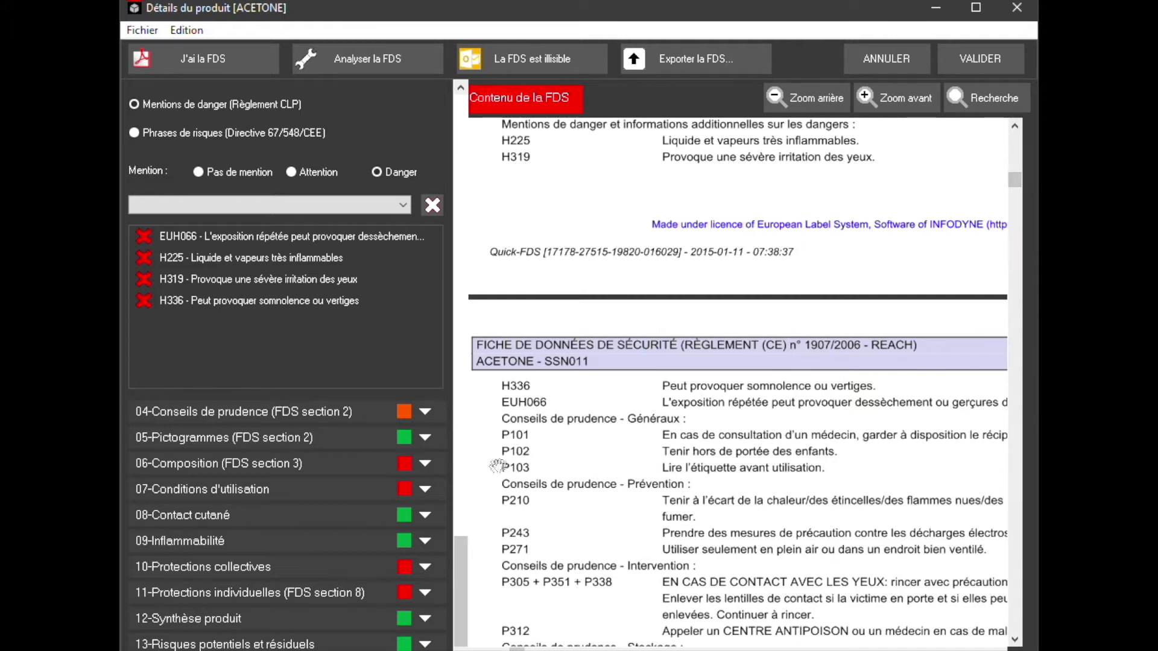
click(425, 413)
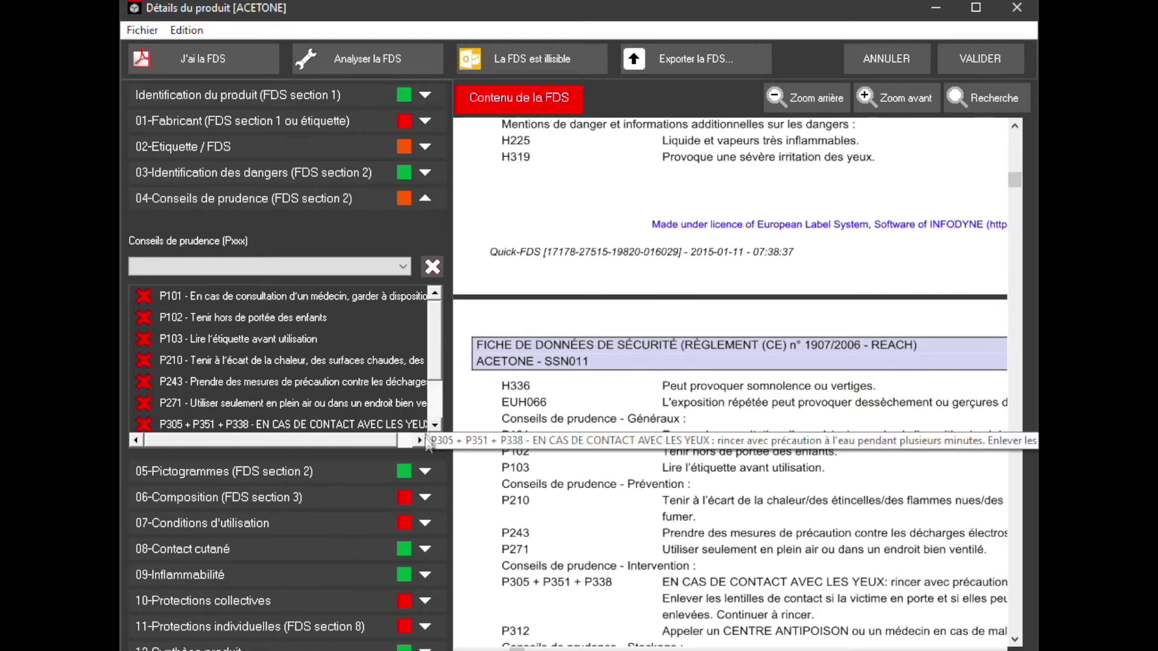
click(425, 472)
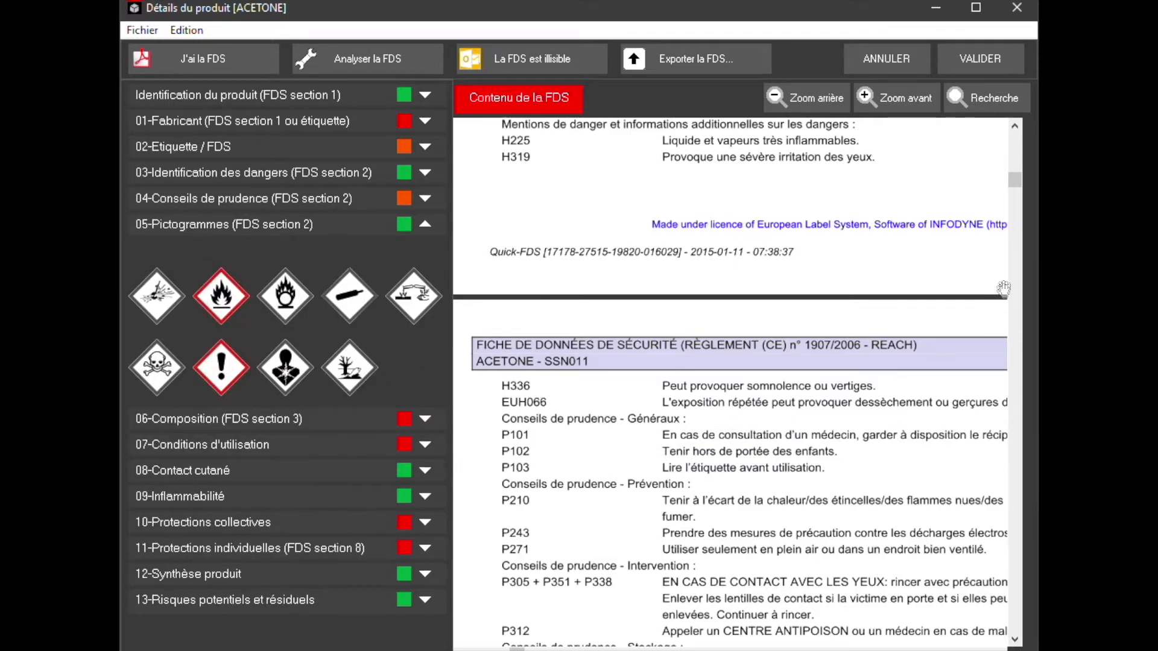
drag(1017, 183, 1017, 175)
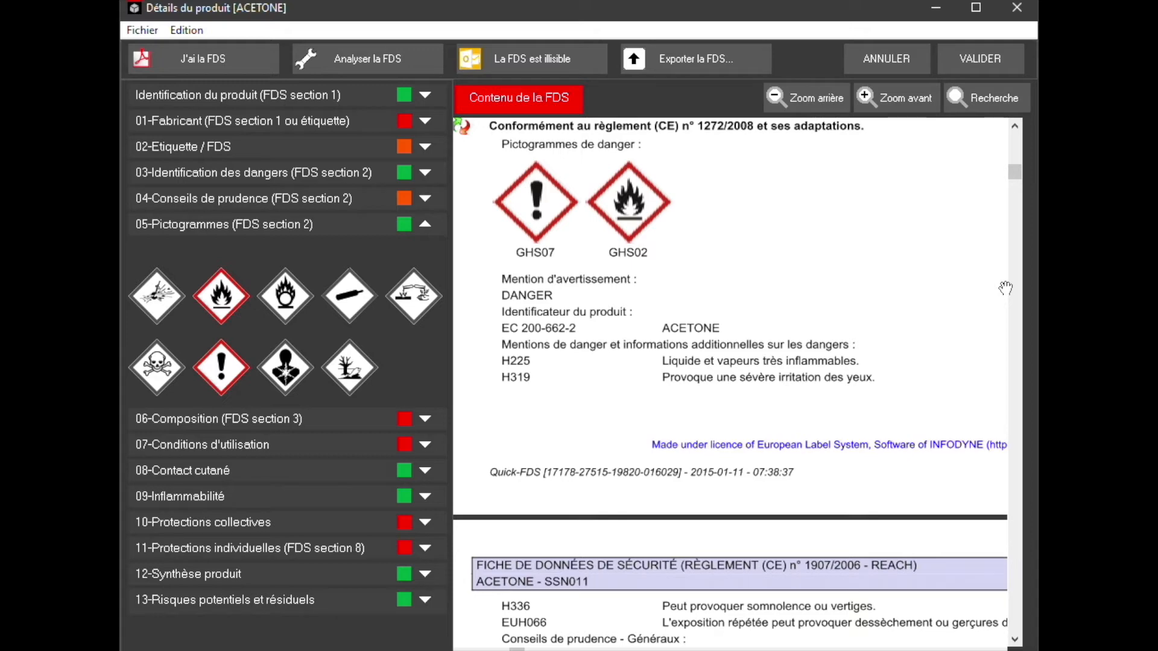
In the conditions of use, set annual exposure to > 300 h / an, the time unit to Année and the consumed quantity to 1000 L/kg.
click(368, 444)
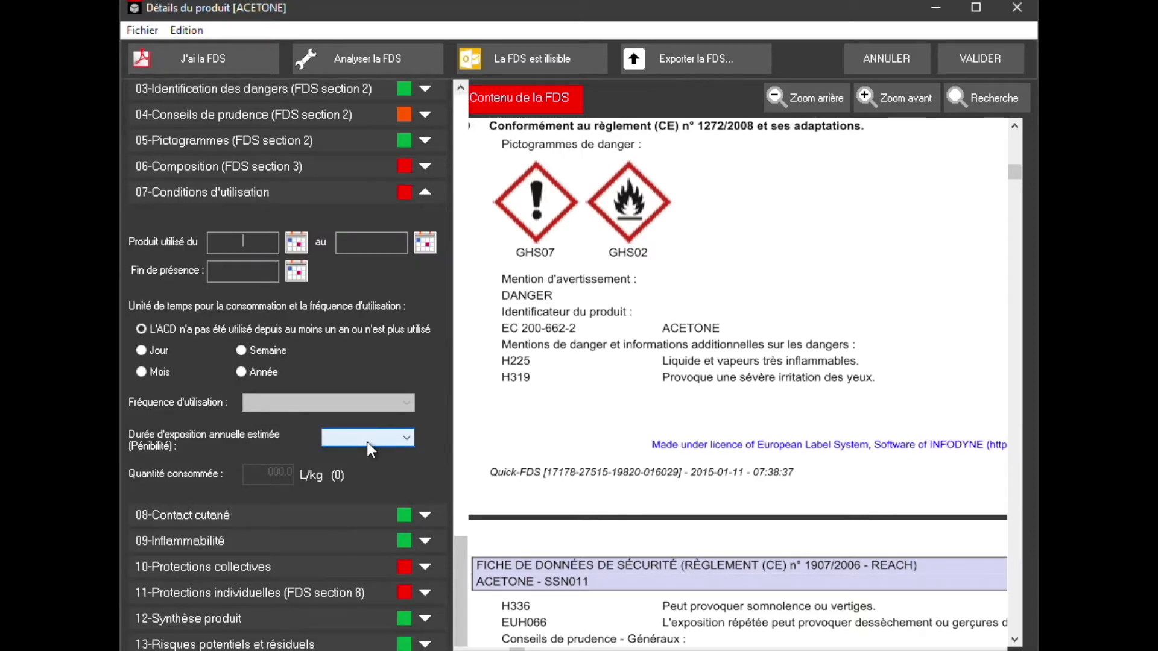
click(408, 439)
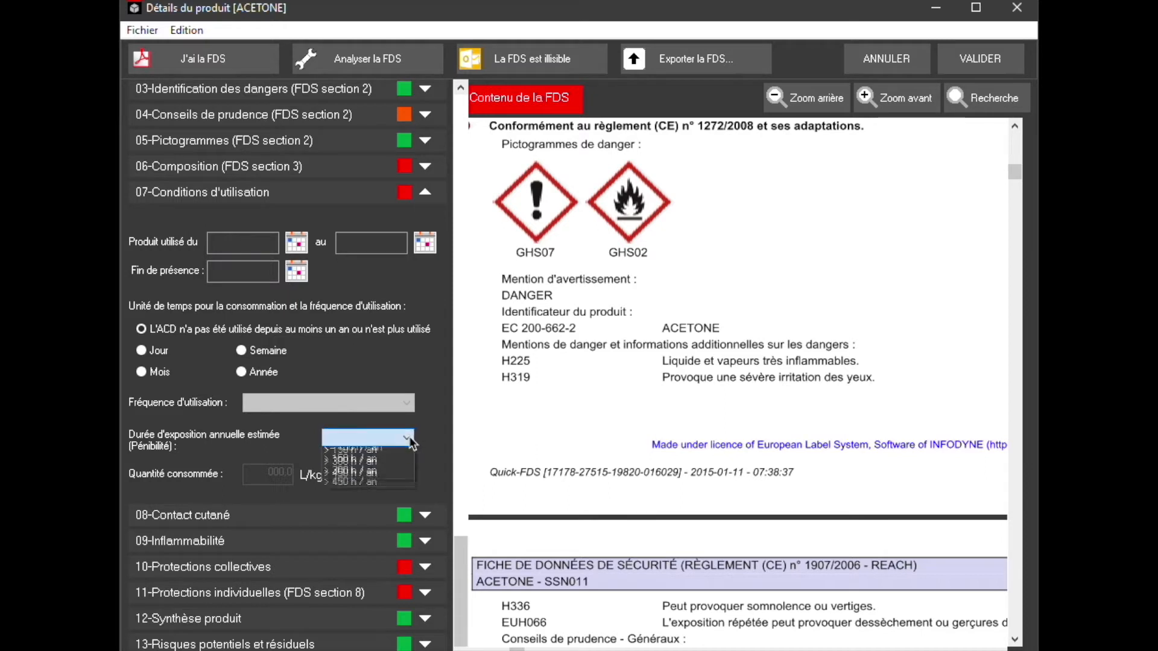
click(383, 474)
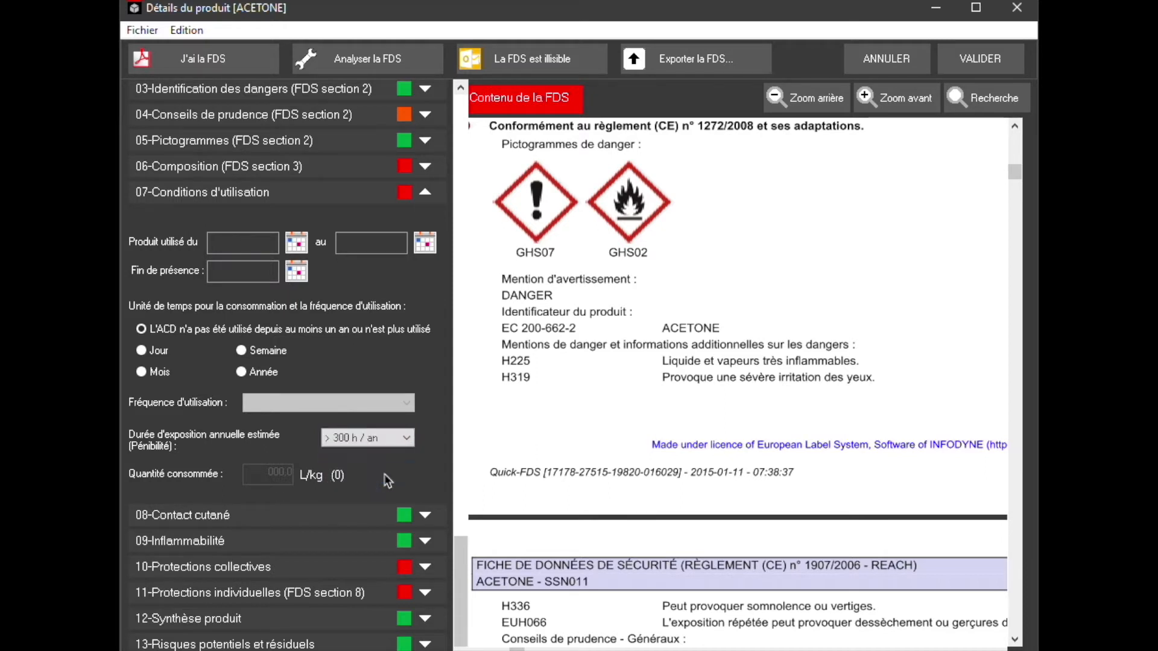
click(242, 372)
click(266, 476)
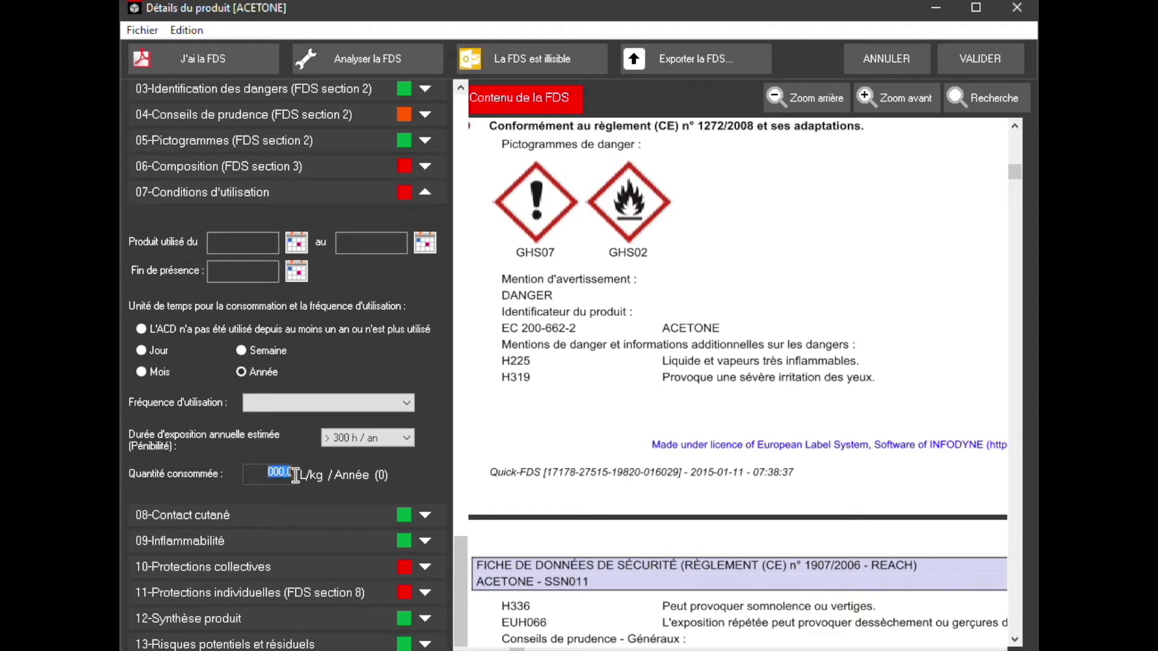
text(1000)
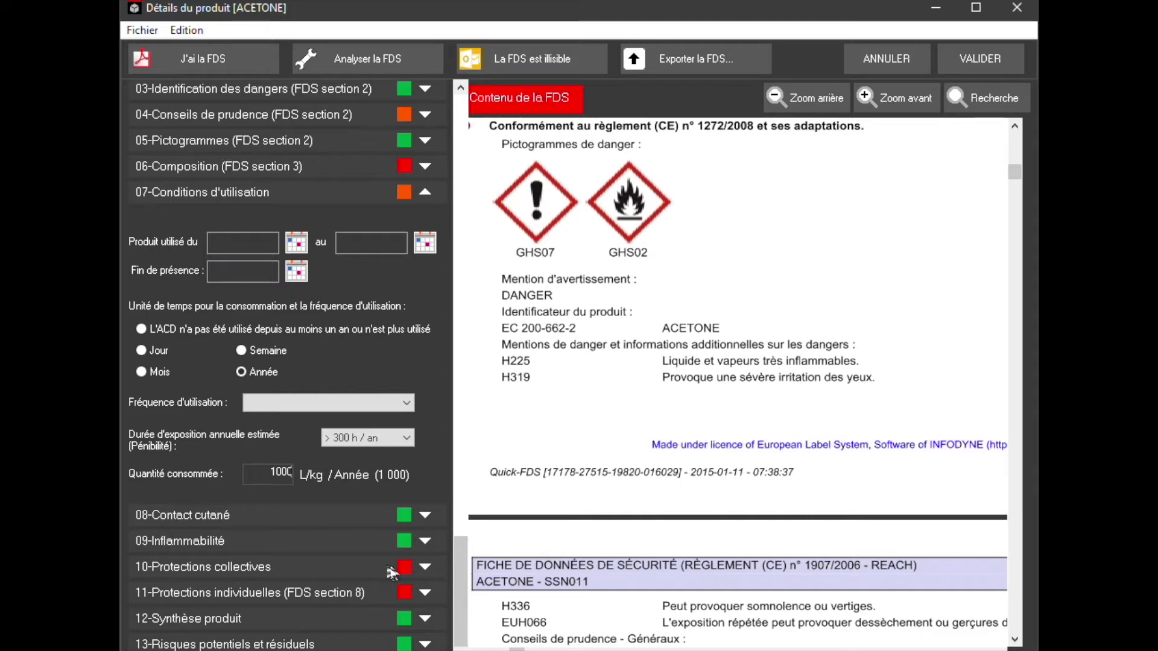
Review the skin contact section, and switch the potential ignition sources under flammability to Sources d'allumage.
click(425, 515)
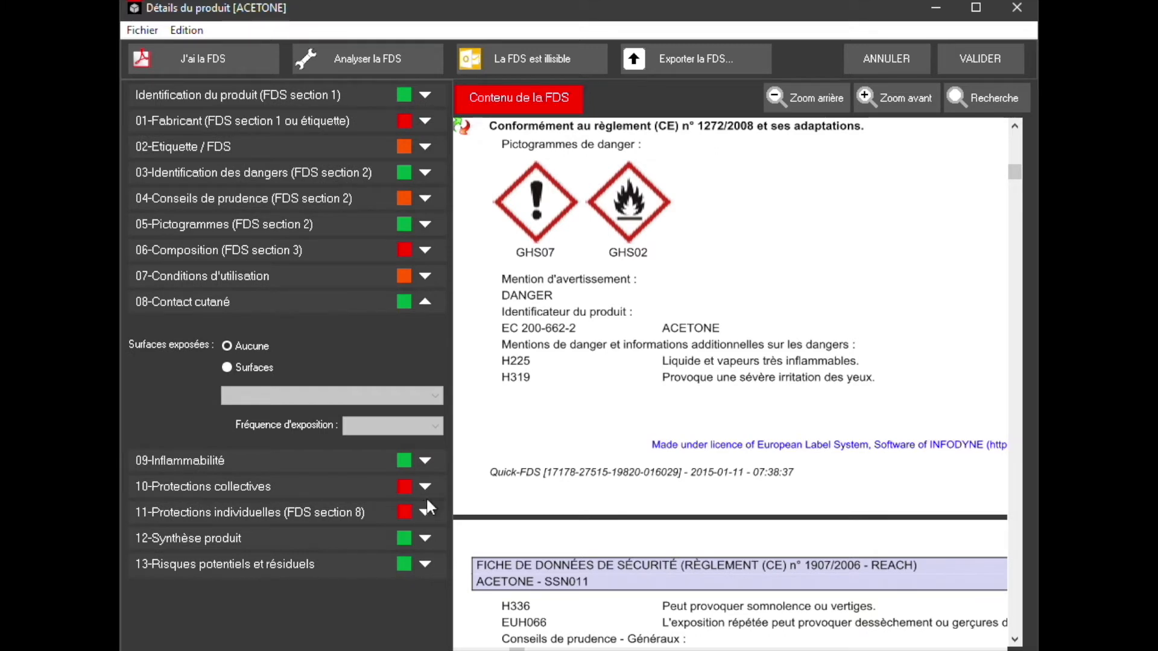
click(425, 462)
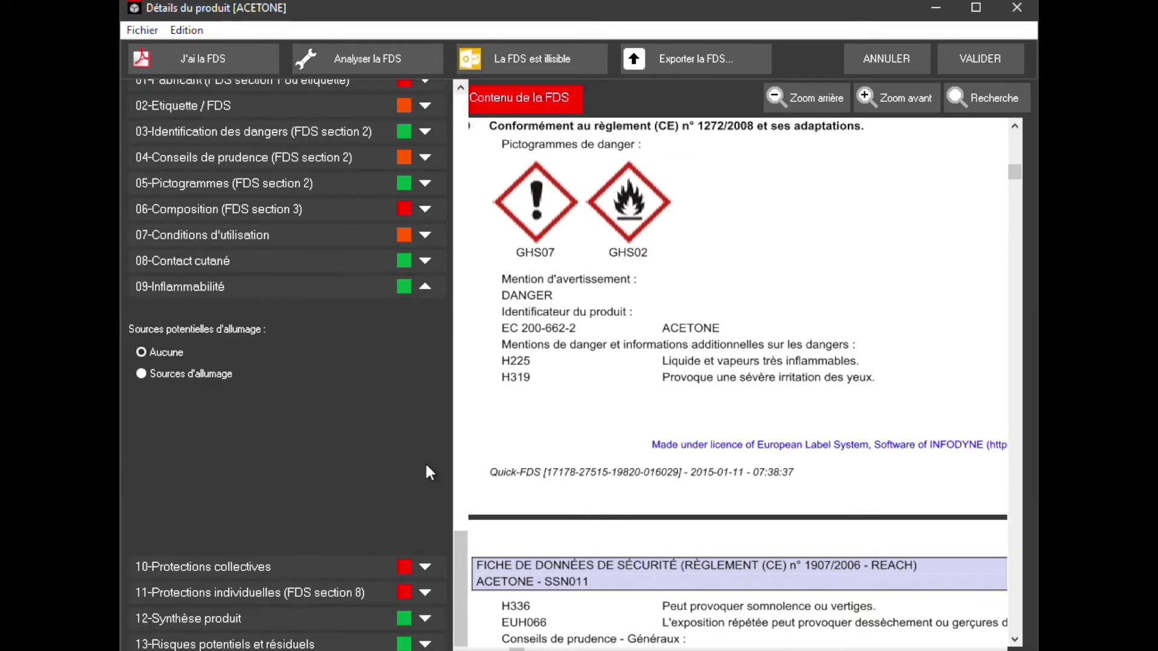
click(219, 378)
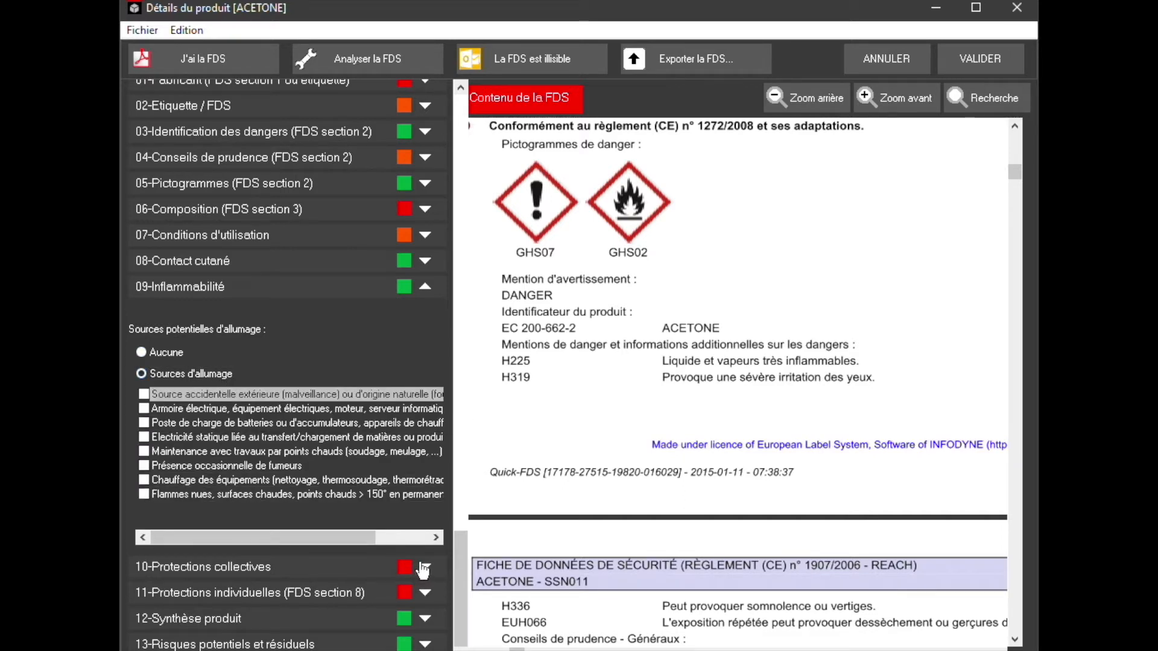
Set the process type in the collective protections section to Ouvert (open process) and collapse the section.
click(424, 567)
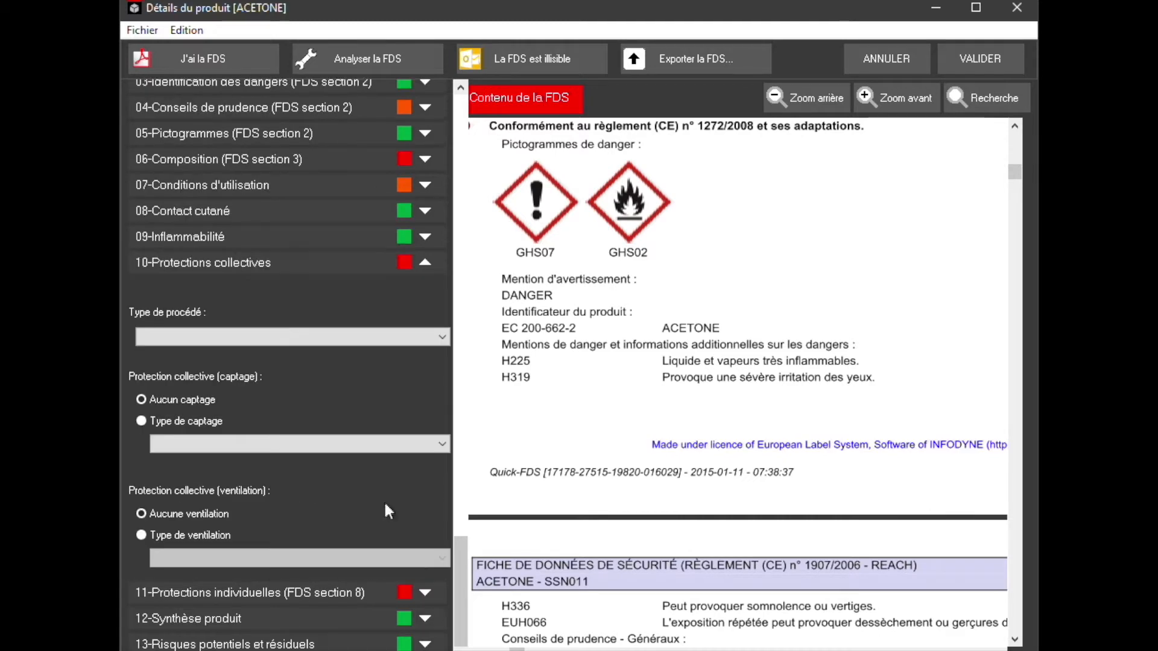
click(442, 337)
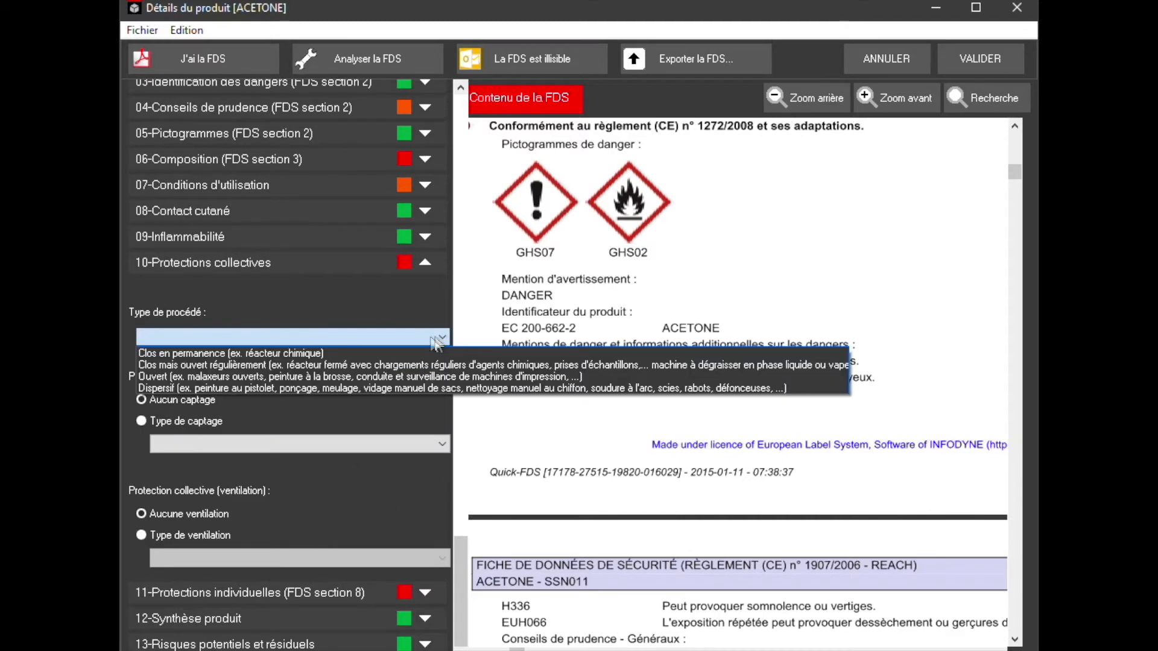
click(404, 377)
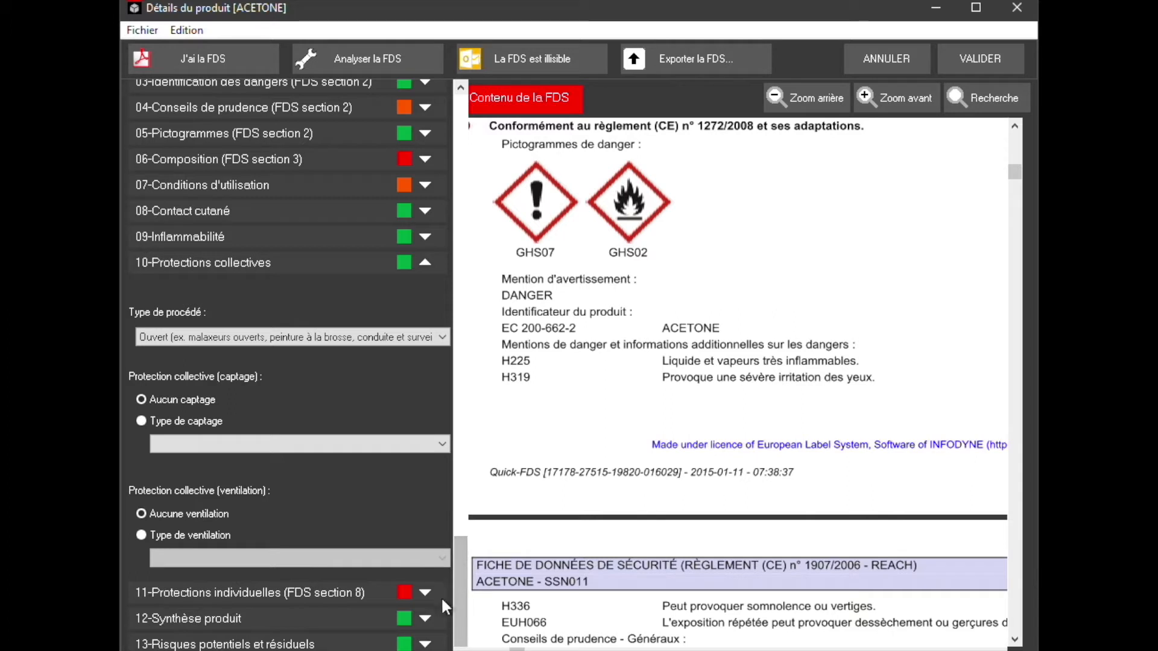
click(425, 262)
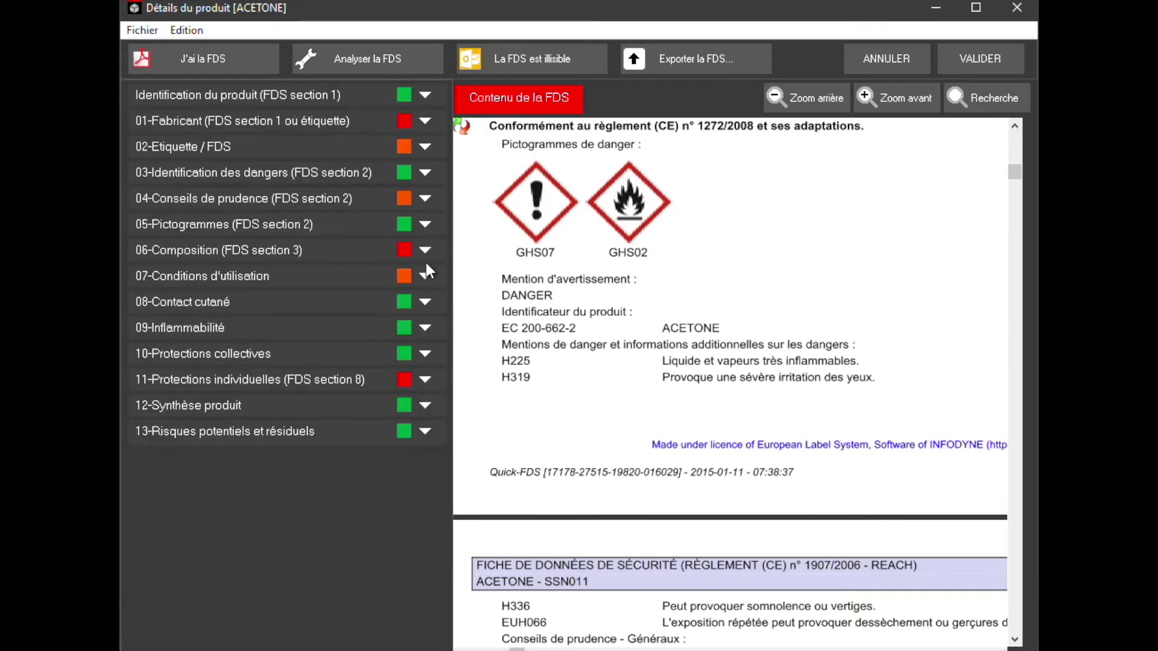
Review the product's potential and residual risks and the exclusion criteria of its Pénibilité evaluation, leaving the evaluation without saving.
click(425, 433)
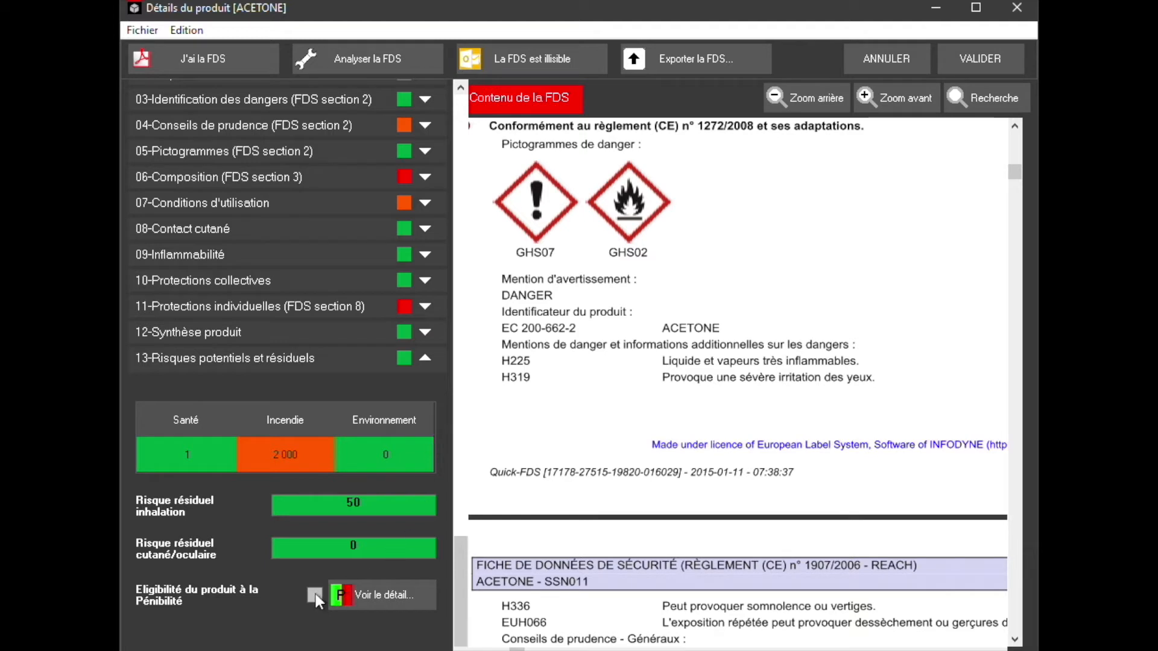
mouse_move(314, 599)
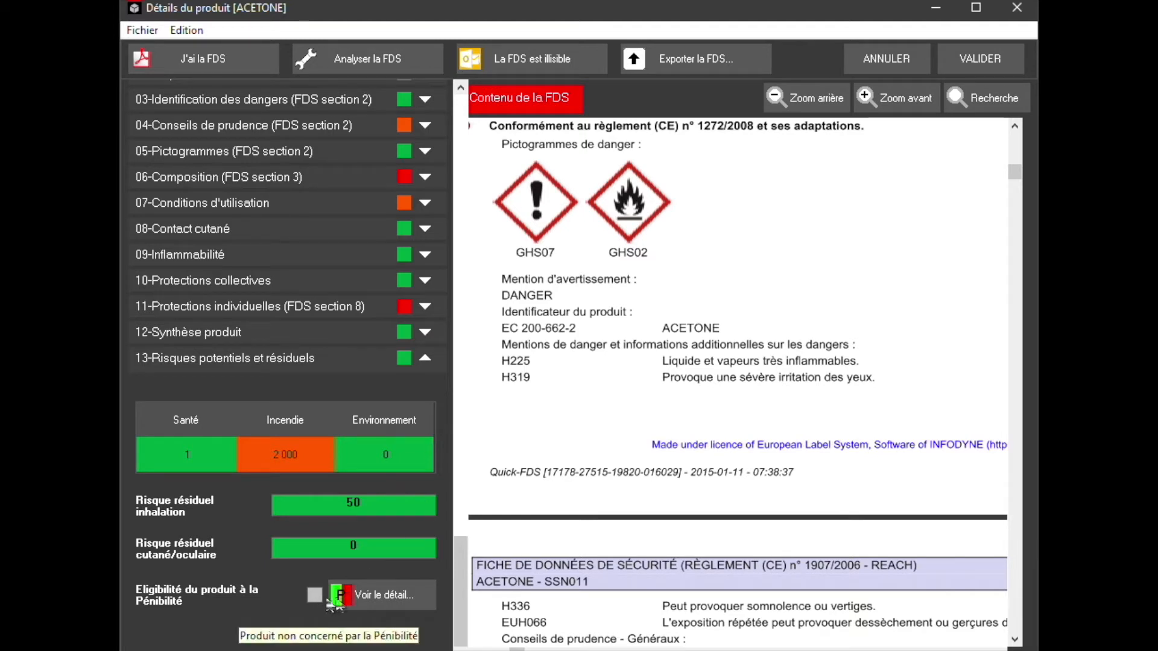
click(361, 595)
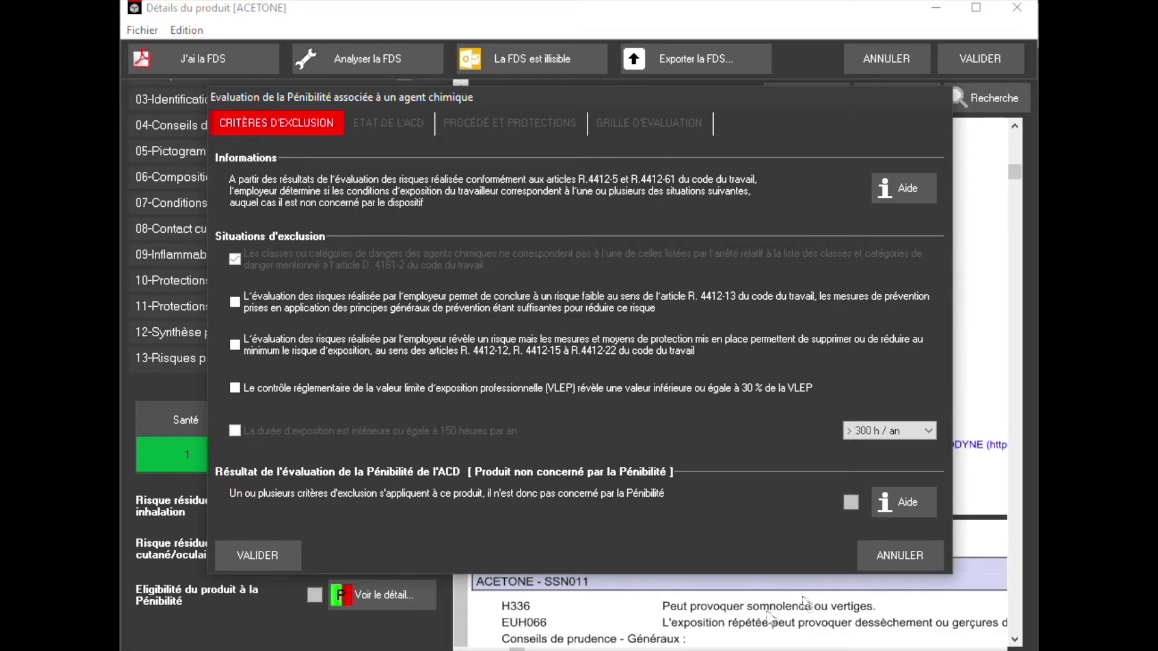
click(873, 564)
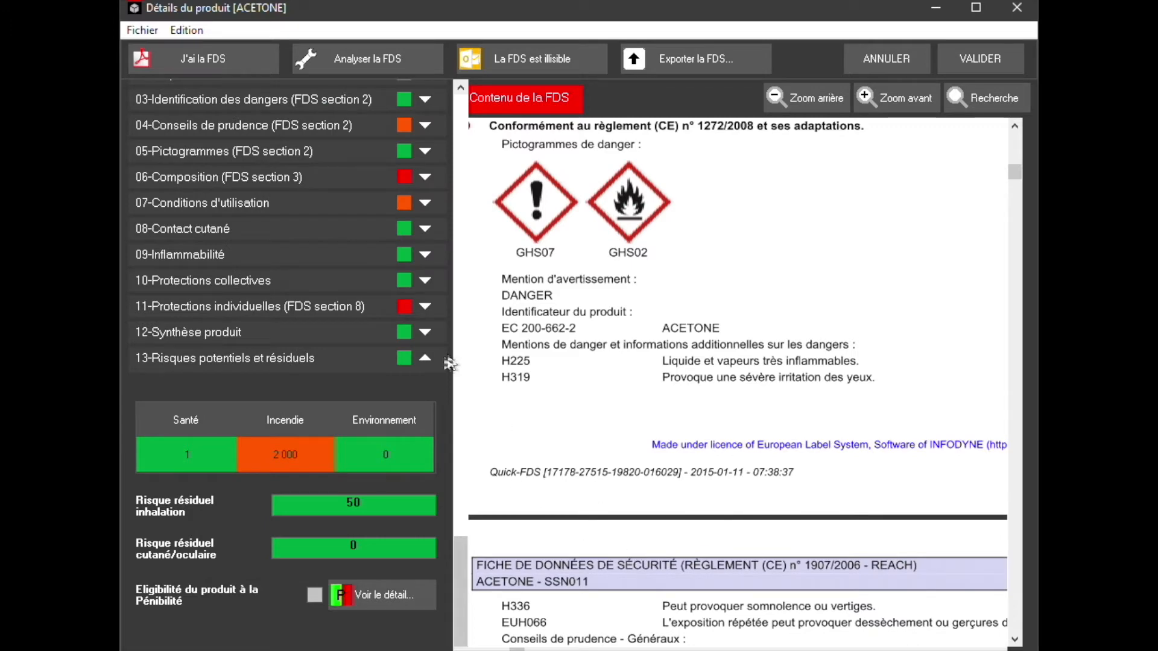
click(430, 361)
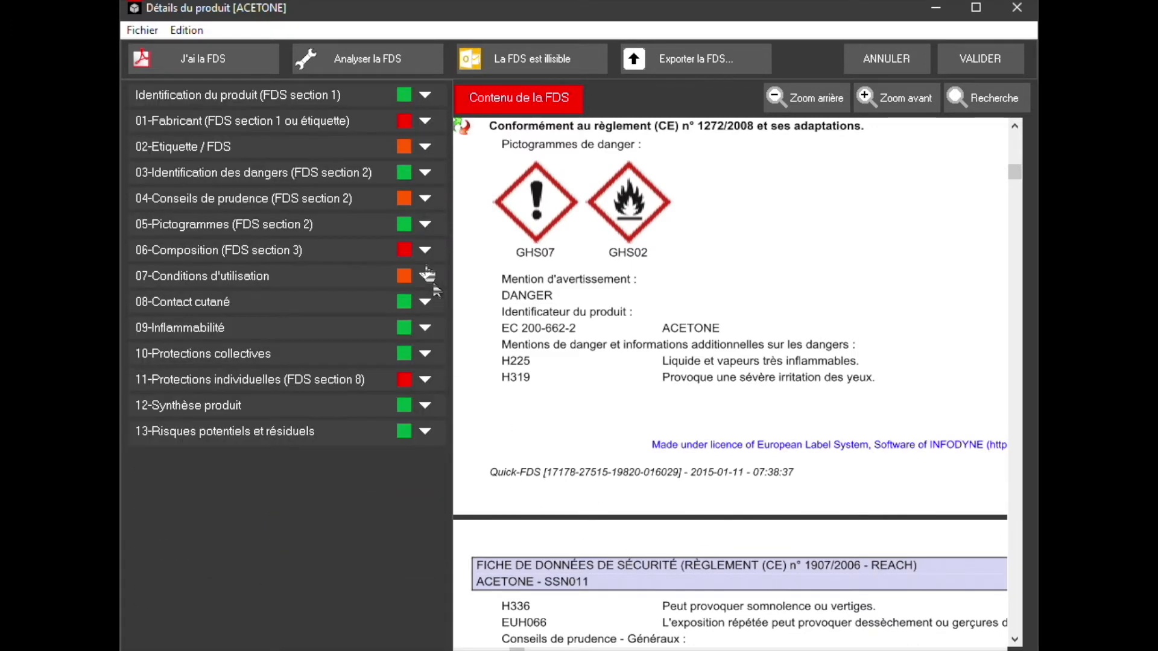
Add hazard statement H340 (Peut induire des anomalies génétiques) to the product's hazard identification.
click(426, 174)
click(401, 205)
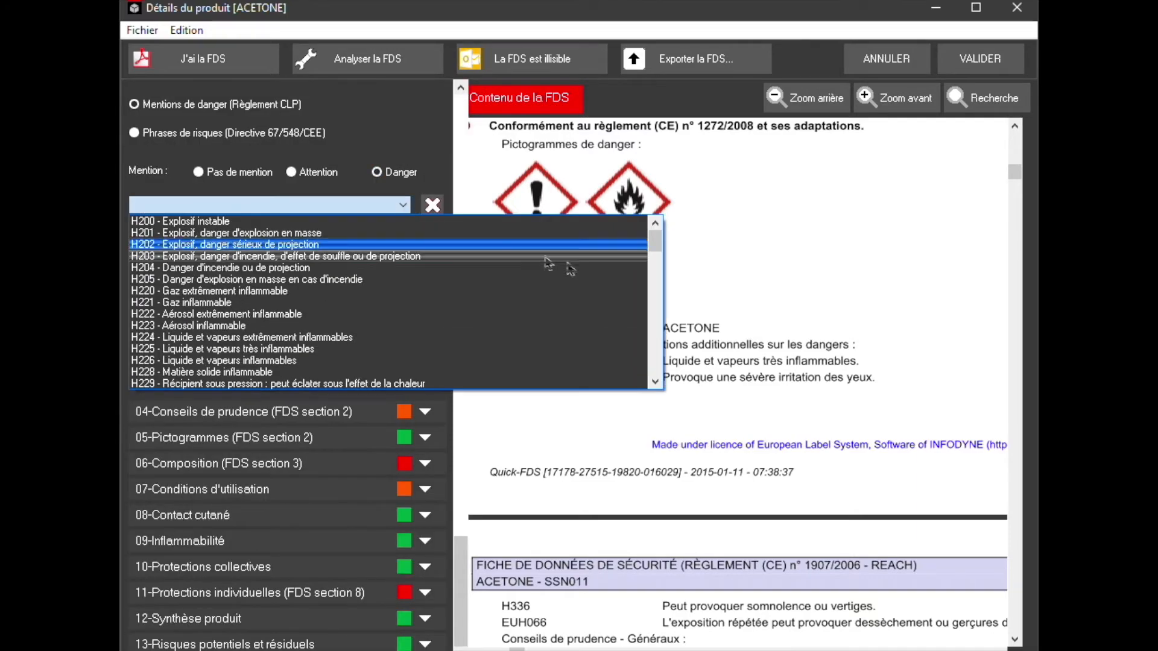
drag(661, 240, 661, 297)
click(388, 373)
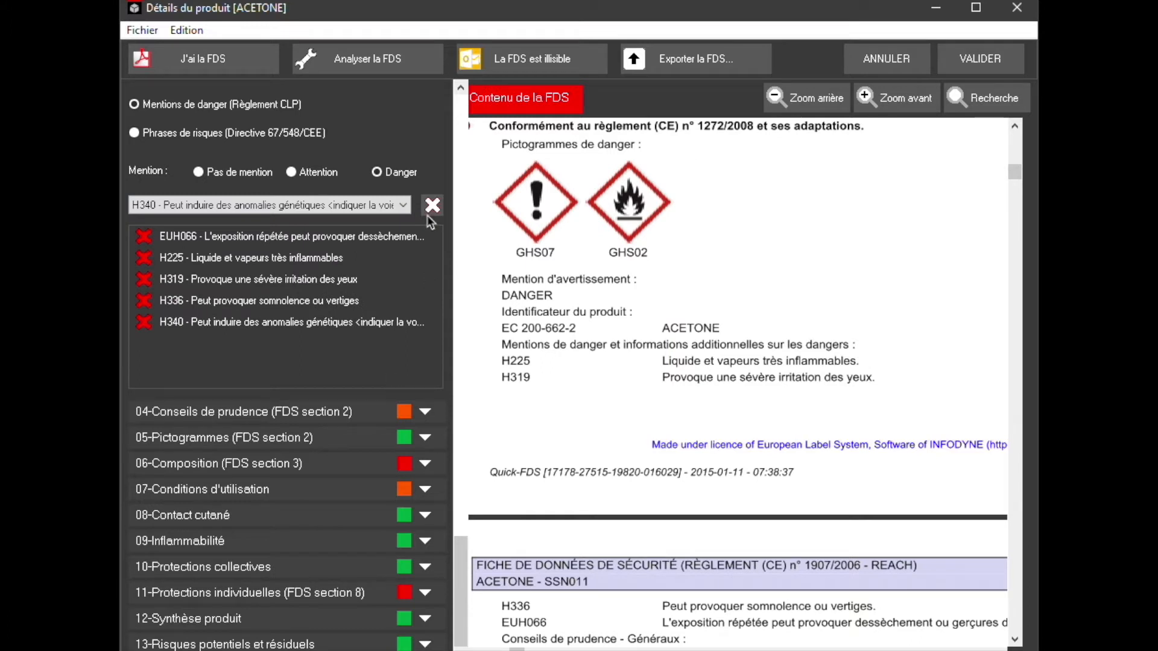
click(432, 408)
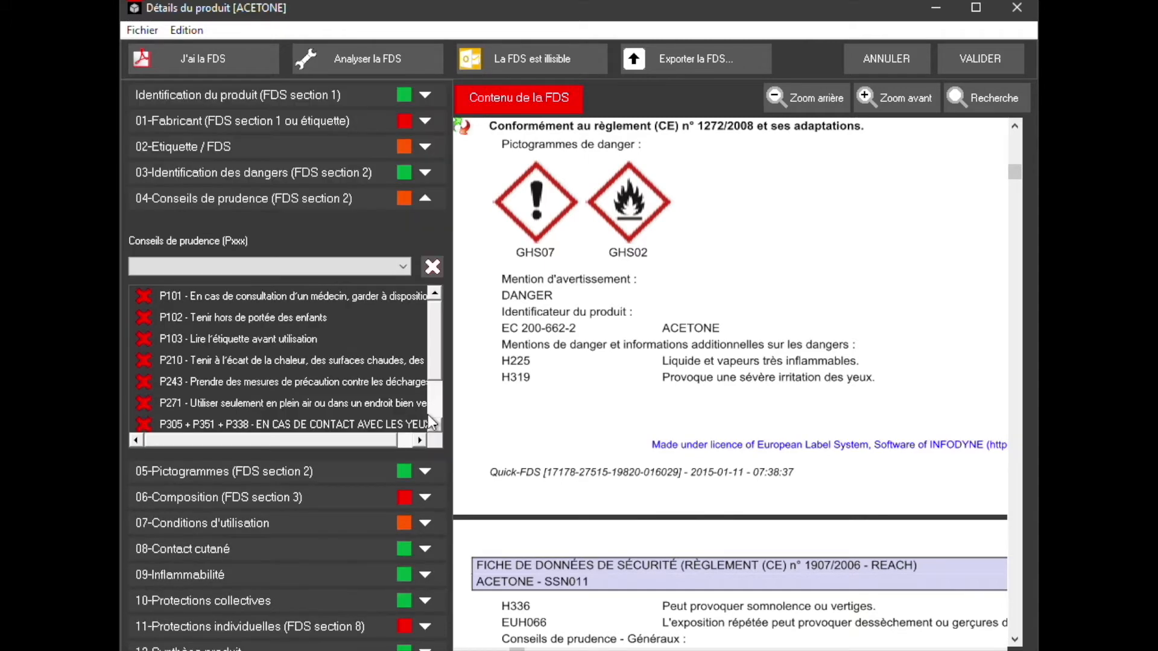
click(425, 199)
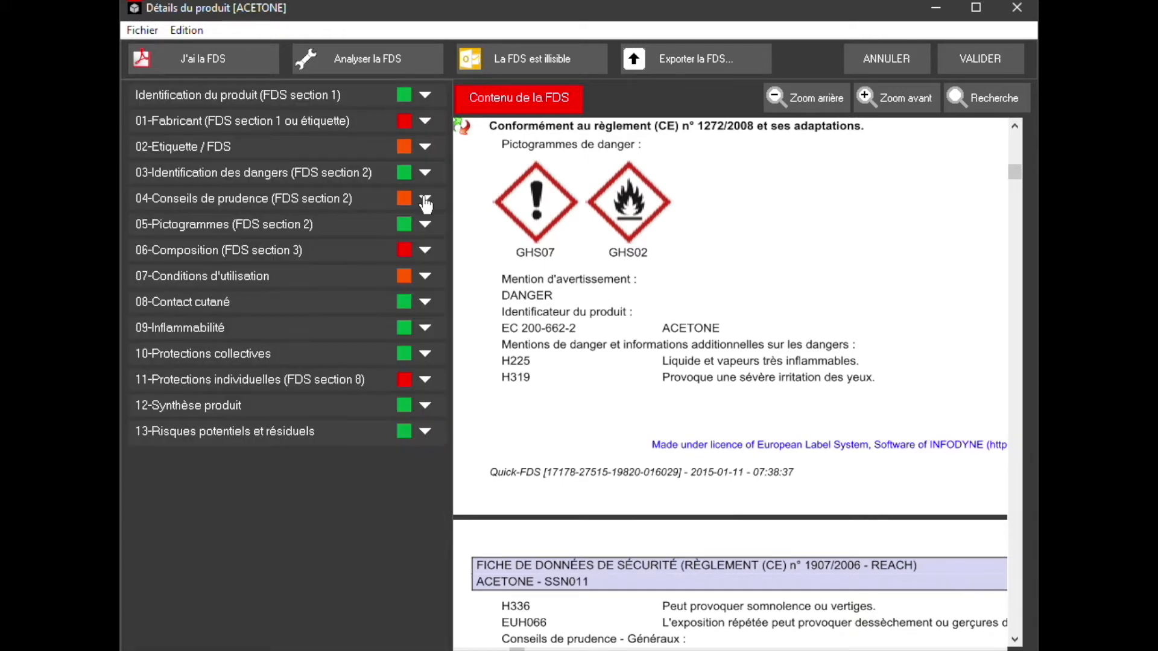
Reopen the Pénibilité evaluation from the potential and residual risks and set the physical state to Liquides yc visqueux et pâte.
click(425, 431)
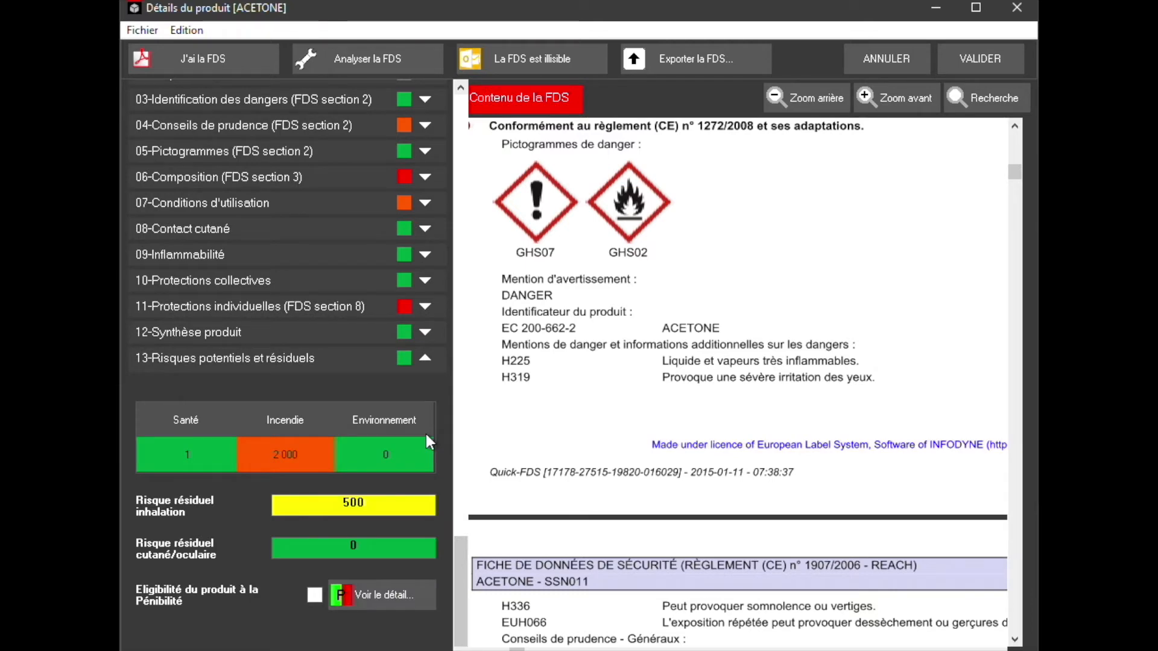
click(386, 593)
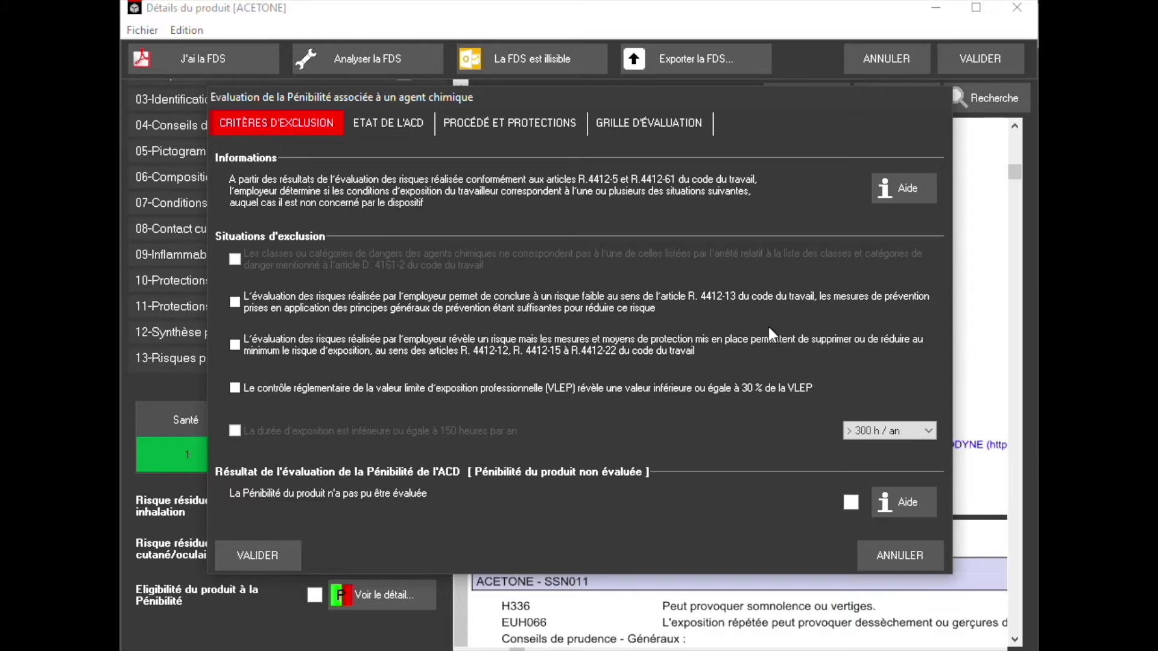
click(414, 121)
click(514, 261)
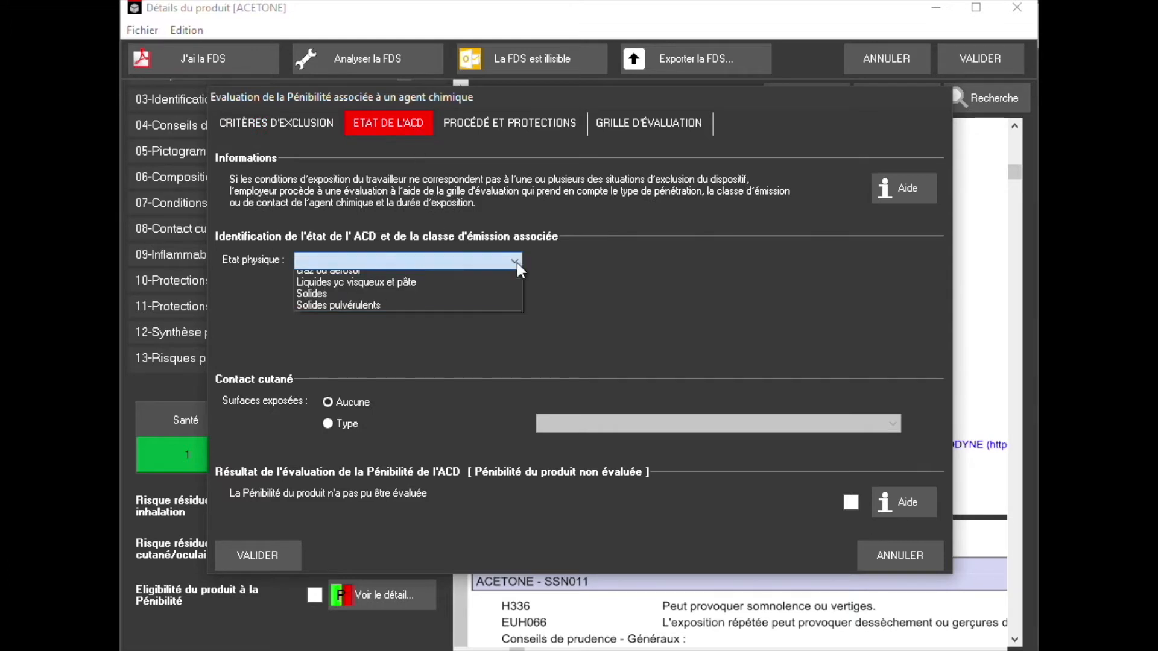
click(469, 291)
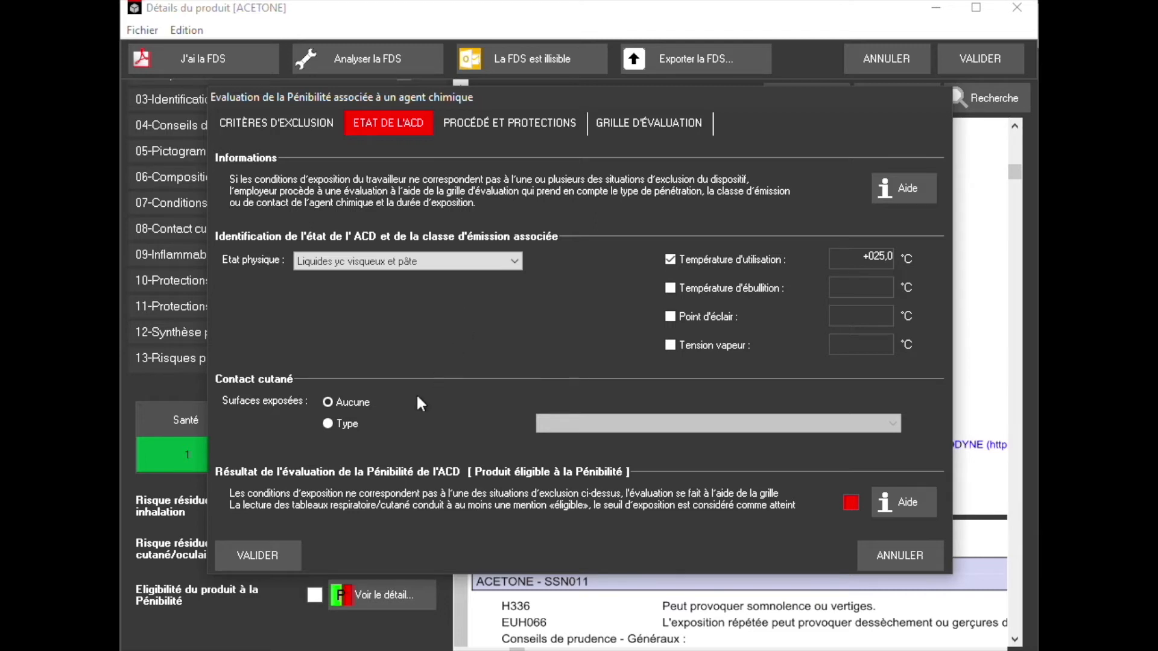
Set the skin contact's exposed surfaces to the type Deux mains ou une main + avant-bras.
click(347, 424)
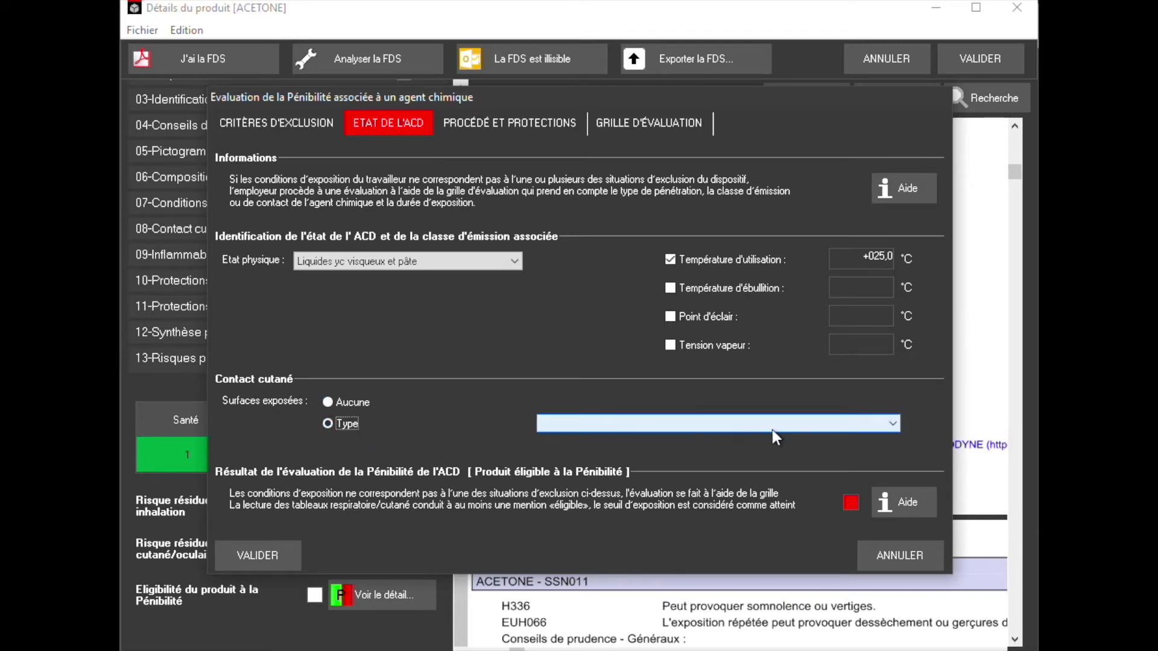
click(892, 424)
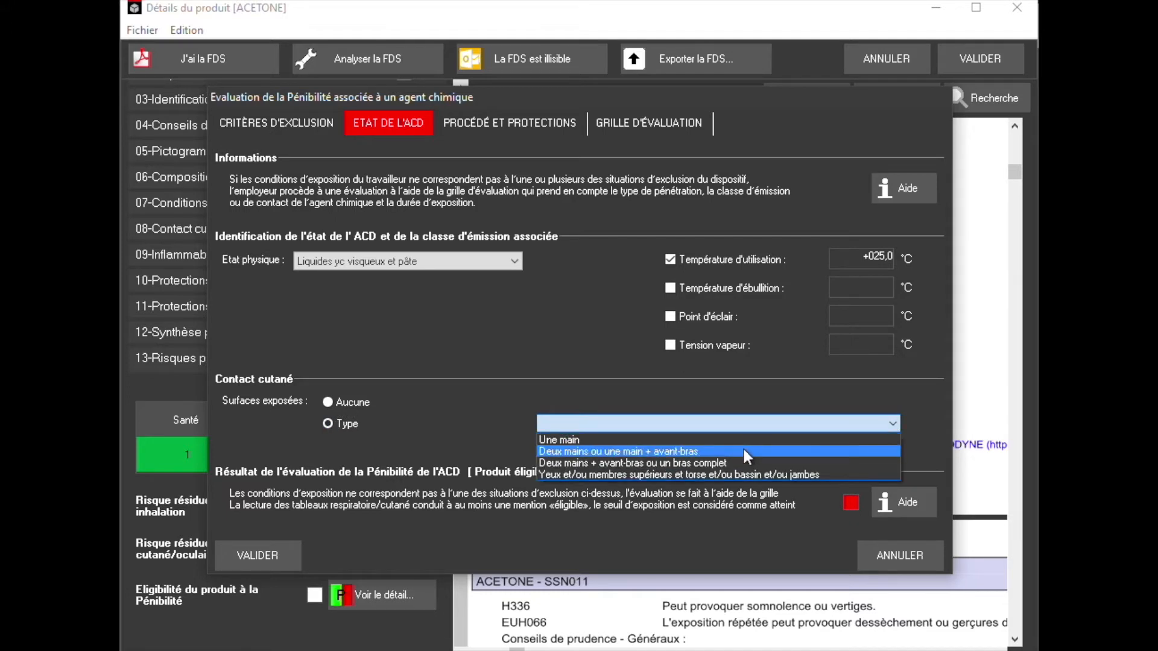
click(743, 450)
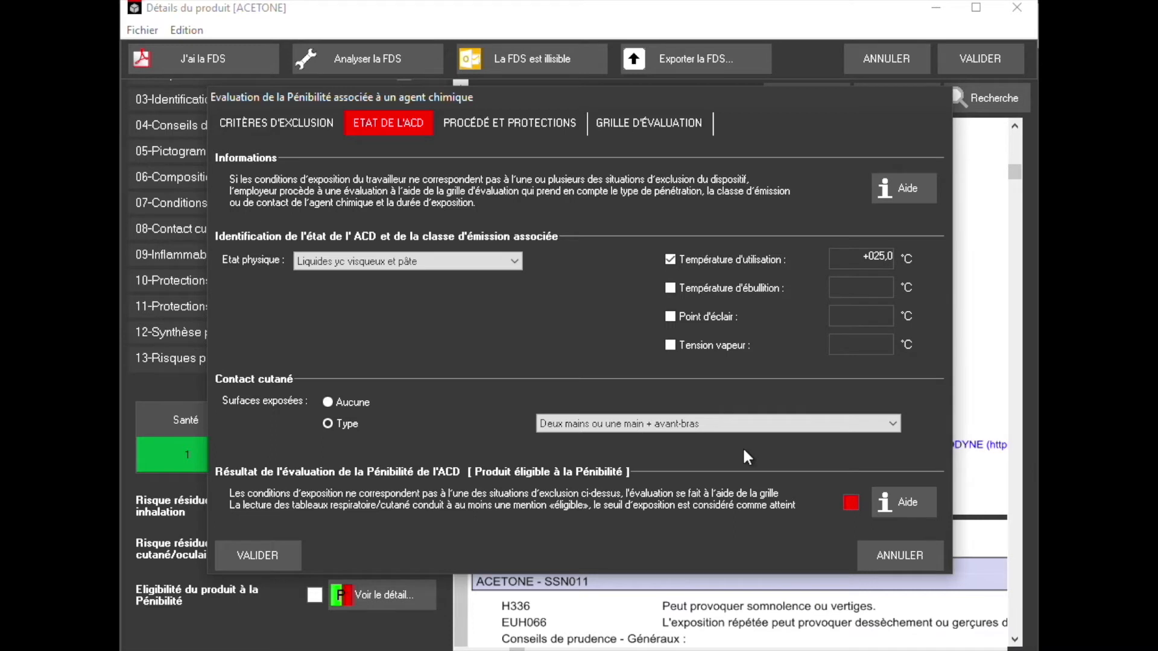
Add Protection des mains to the individual protections in the Pénibilité evaluation's process and protections section.
click(527, 127)
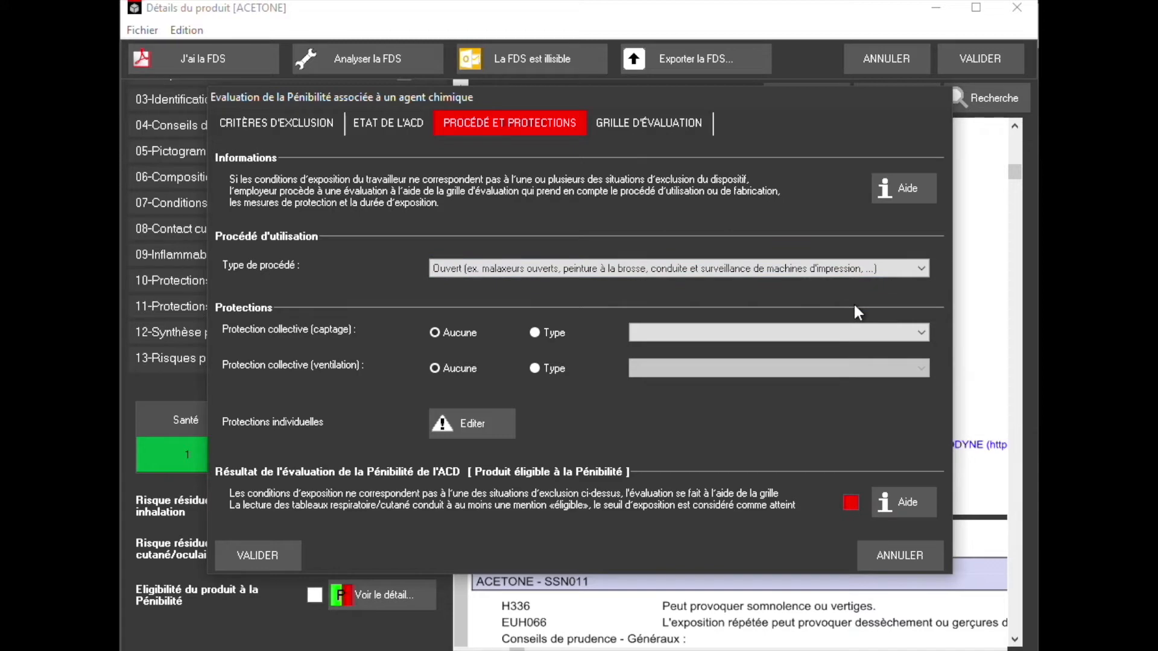
click(477, 431)
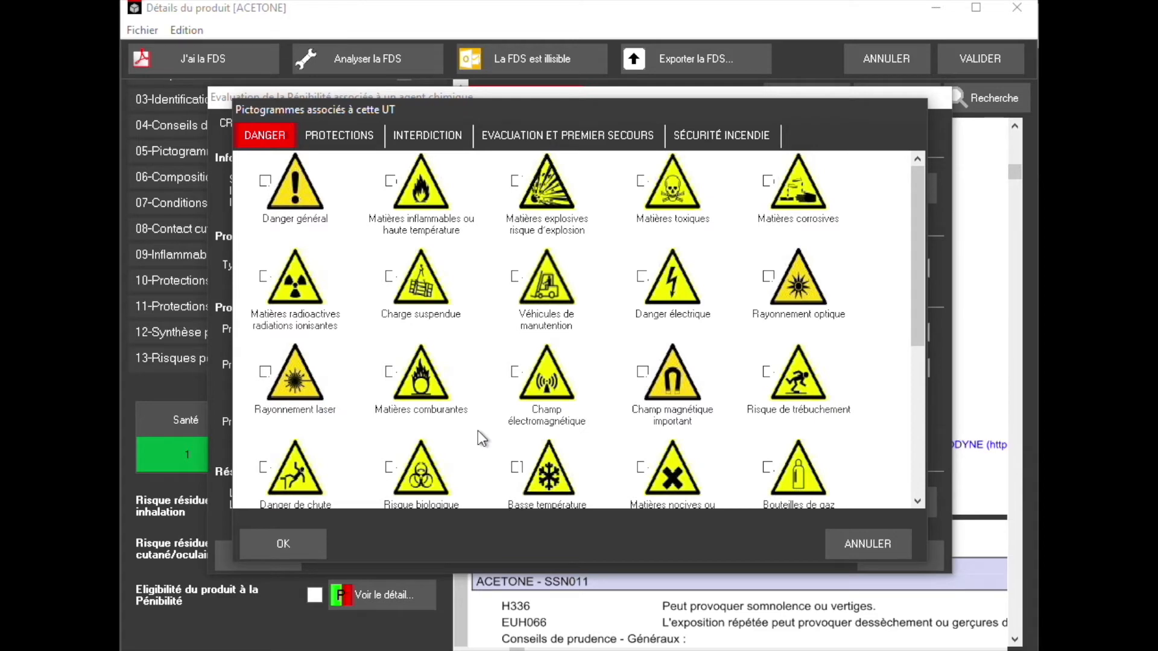
click(341, 139)
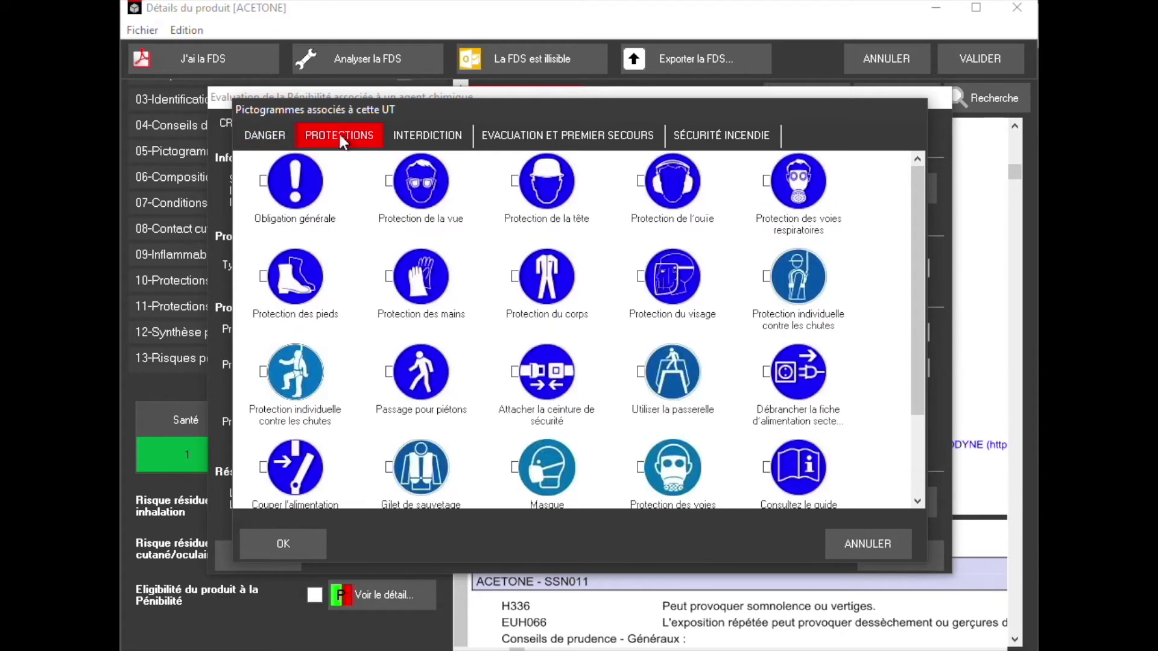
click(390, 278)
click(286, 544)
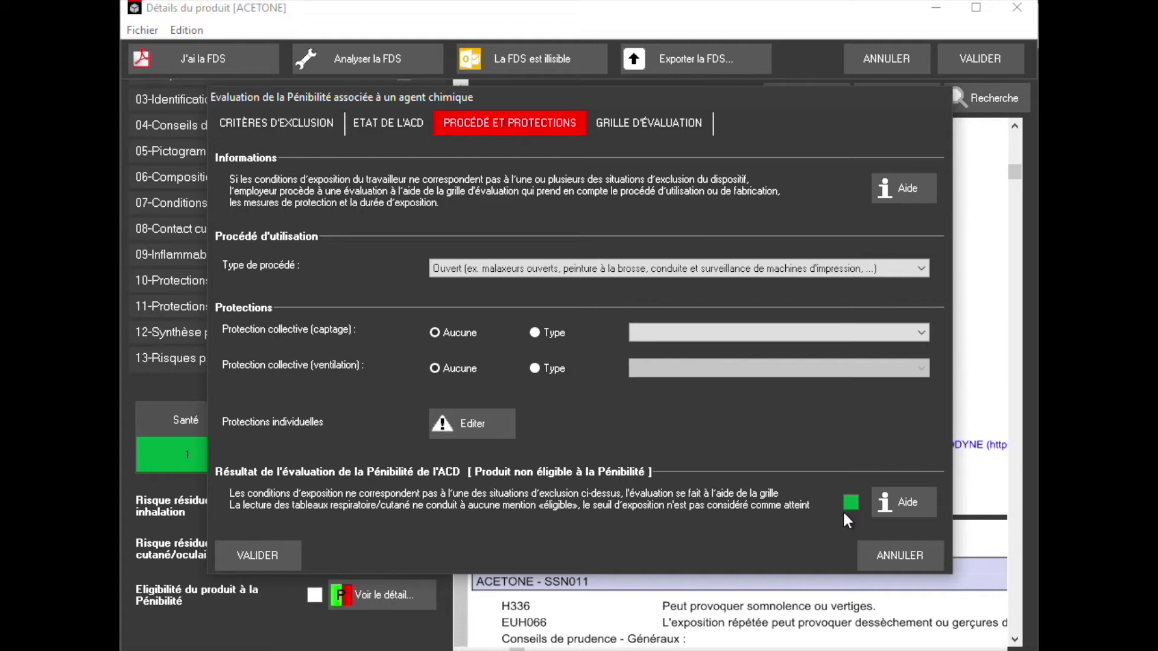
Remove Protection des mains from the evaluation's individual protections.
click(497, 423)
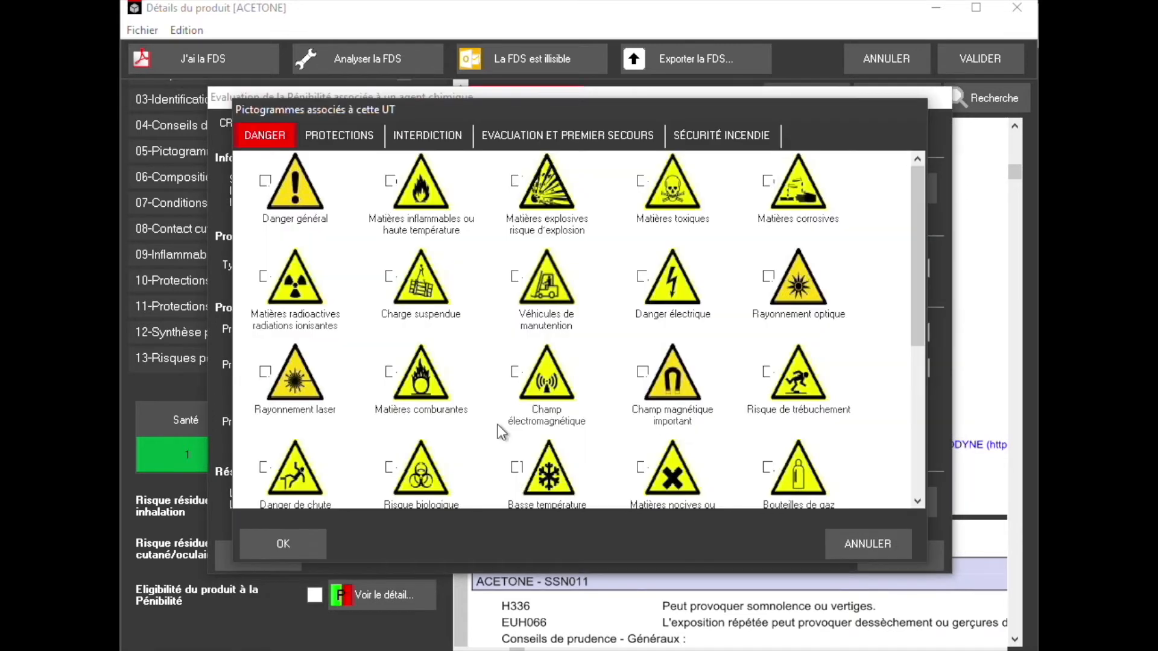
click(335, 135)
click(389, 277)
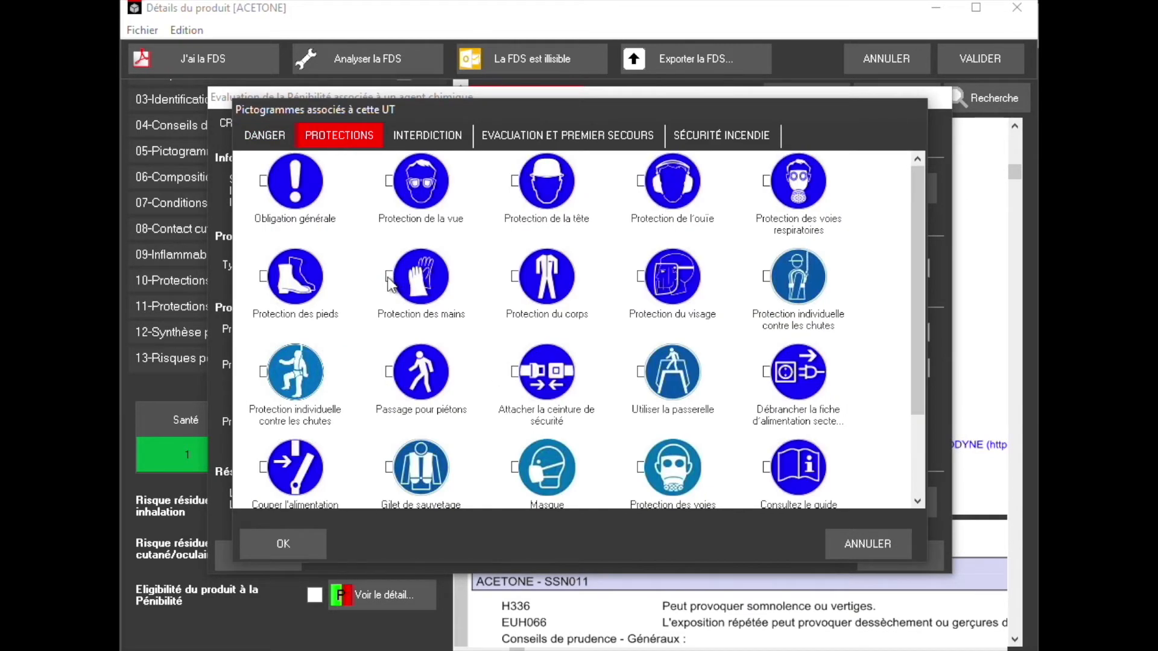
click(295, 537)
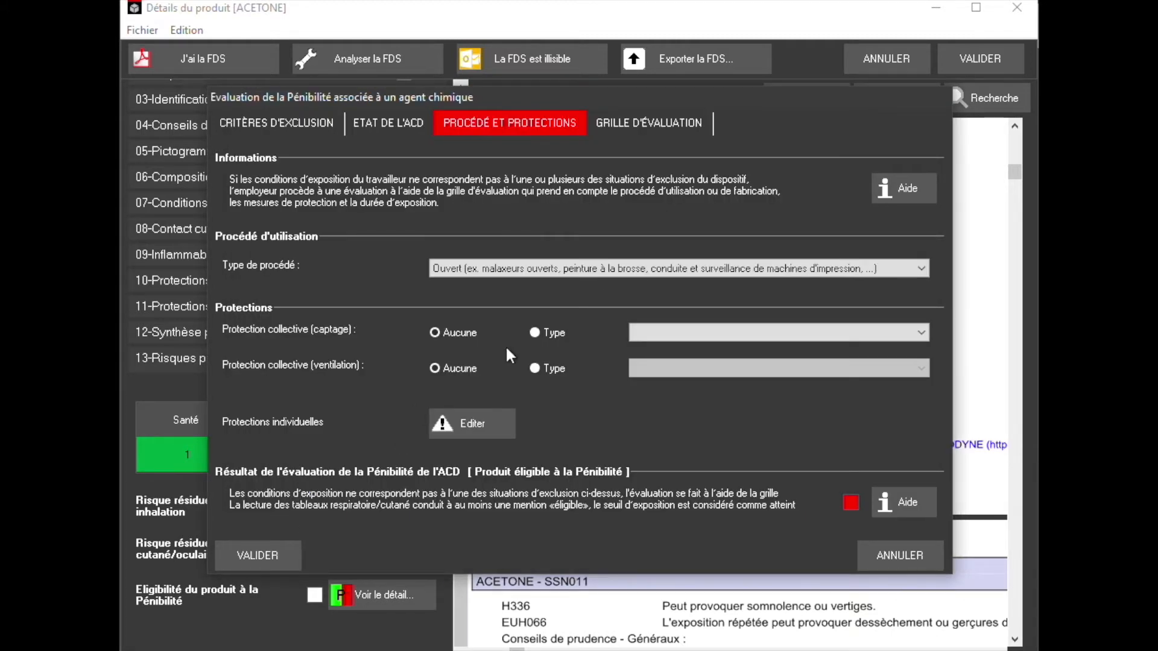
Validate the Pénibilité evaluation after checking its evaluation grid, and save the ACETONE product without memorising it for reuse.
click(653, 127)
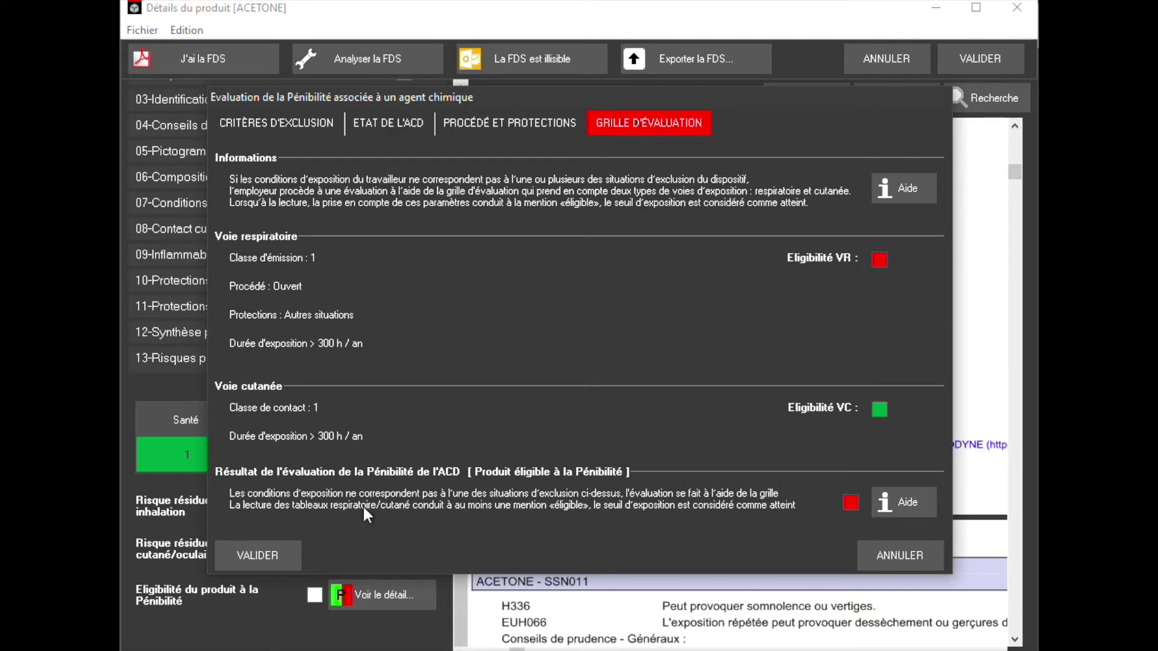
click(266, 556)
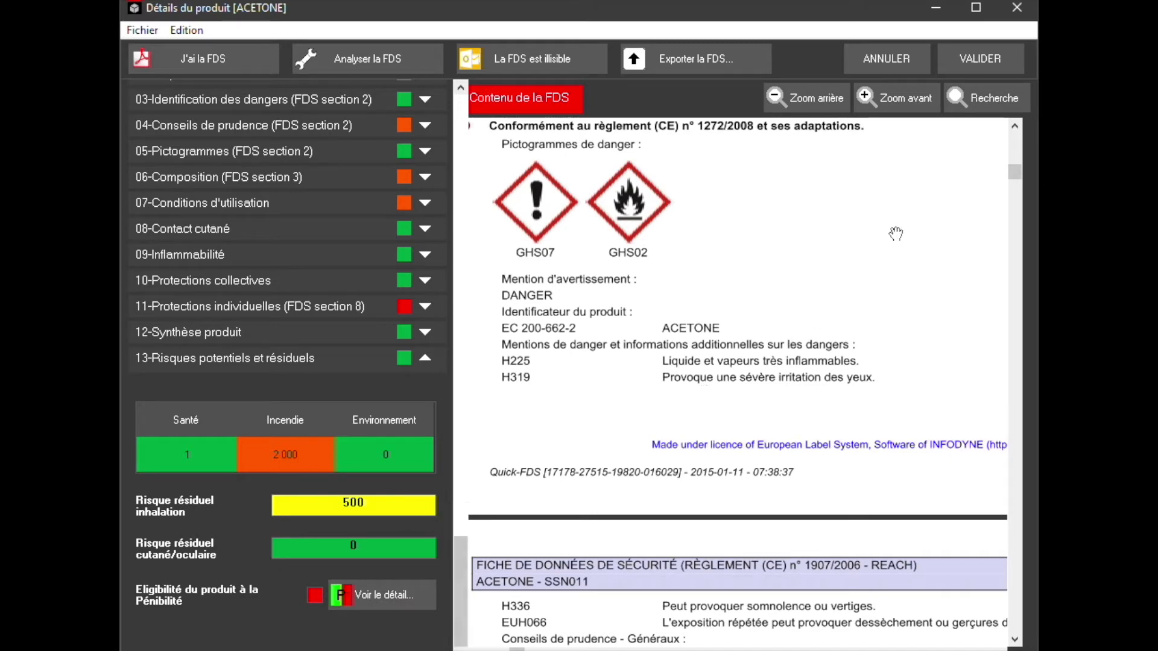
click(982, 60)
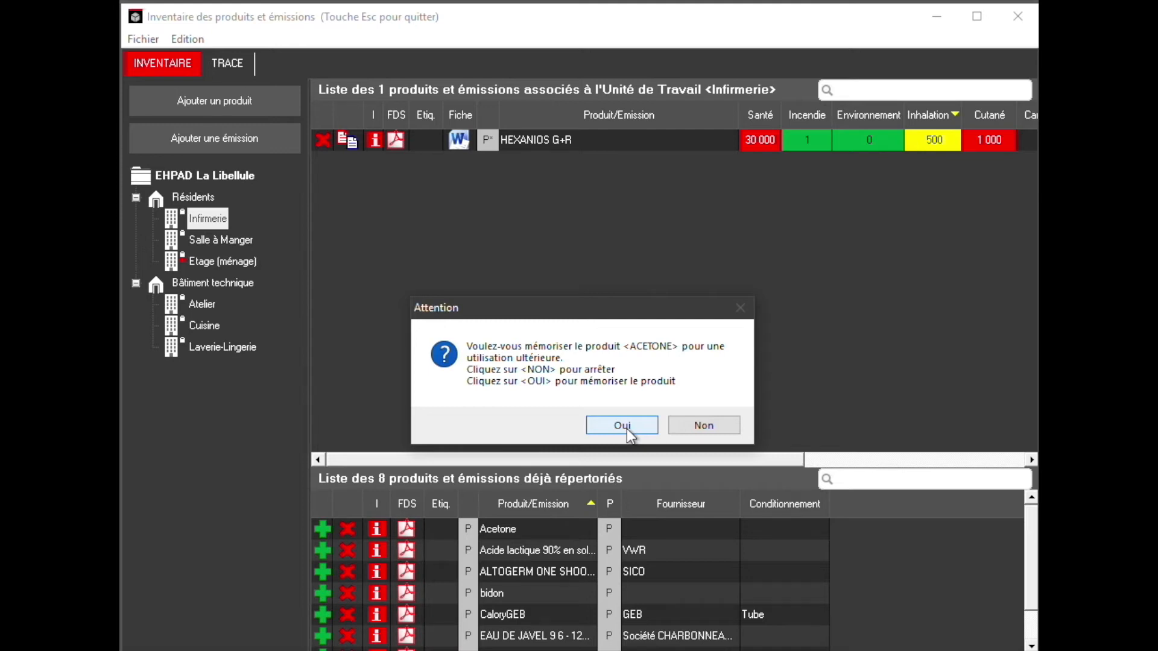
click(704, 426)
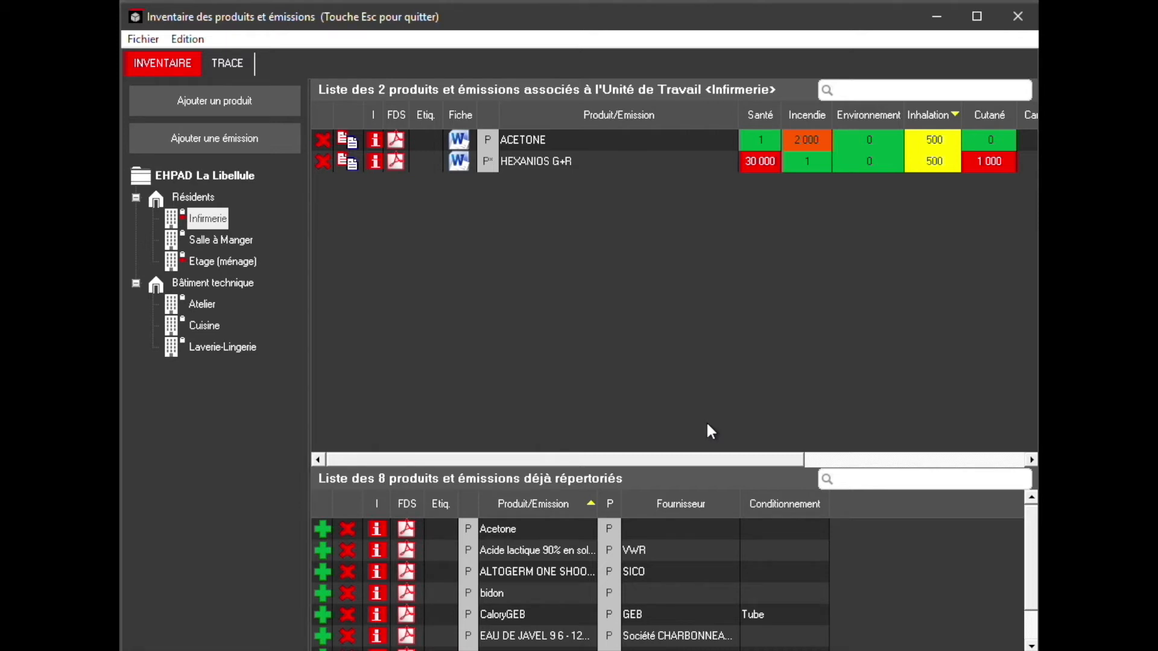
key(Escape)
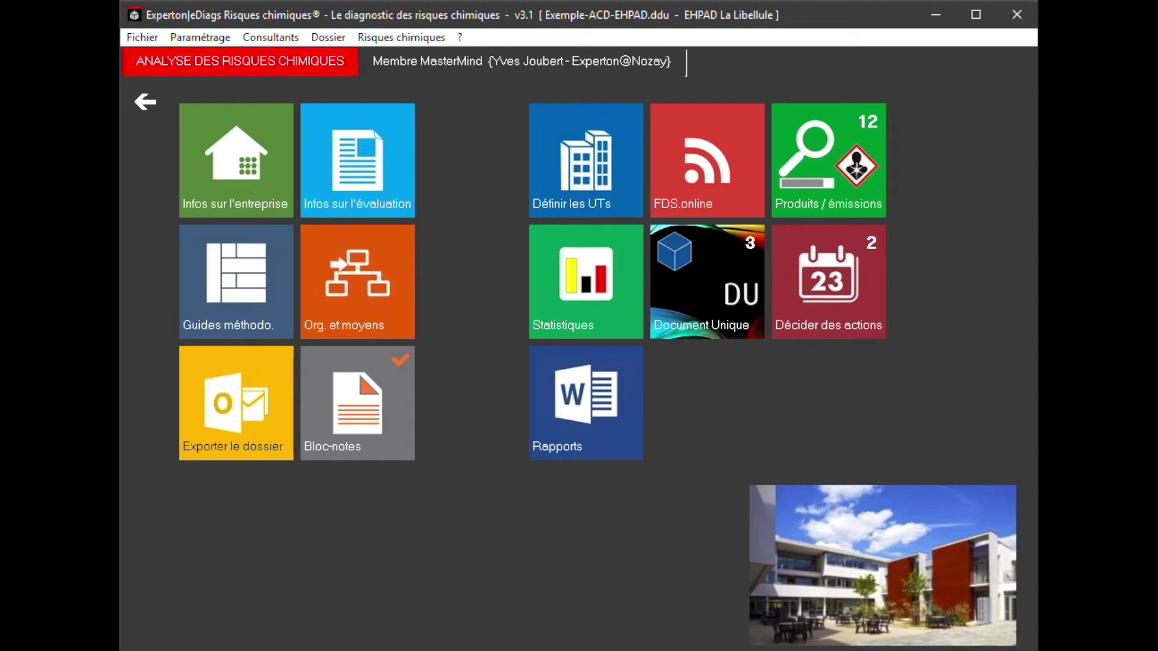
Review the dossier's statistics: the dashboard, the distribution by work unit and the full width of the traceability table.
click(628, 324)
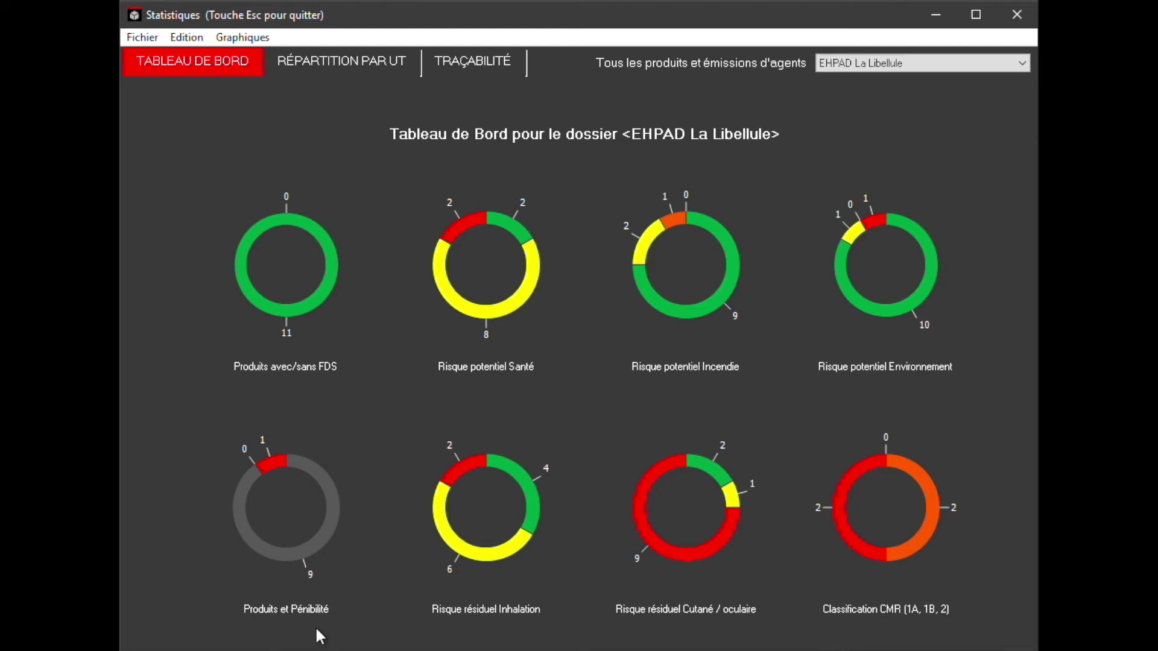
click(366, 69)
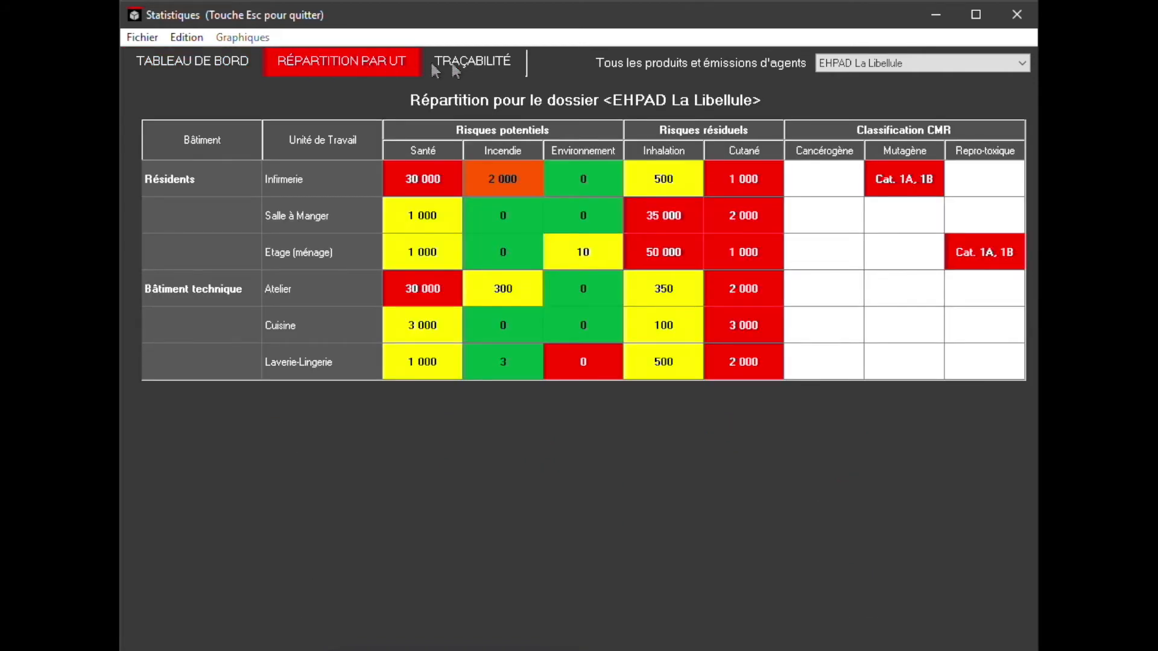
click(487, 68)
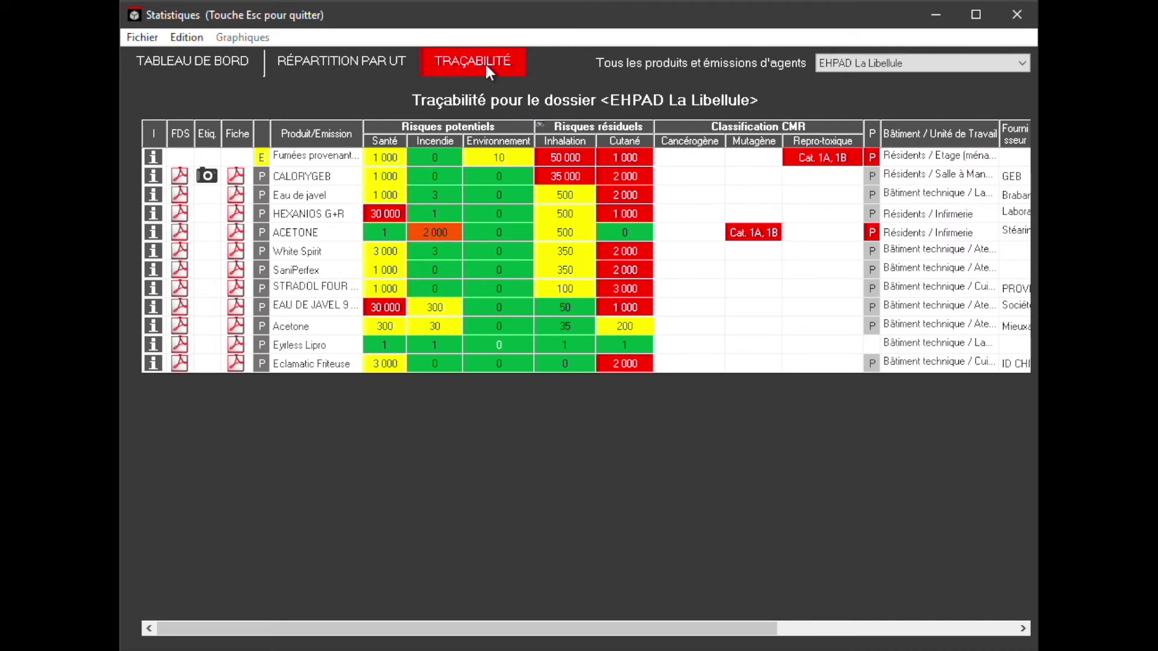
drag(586, 630, 841, 623)
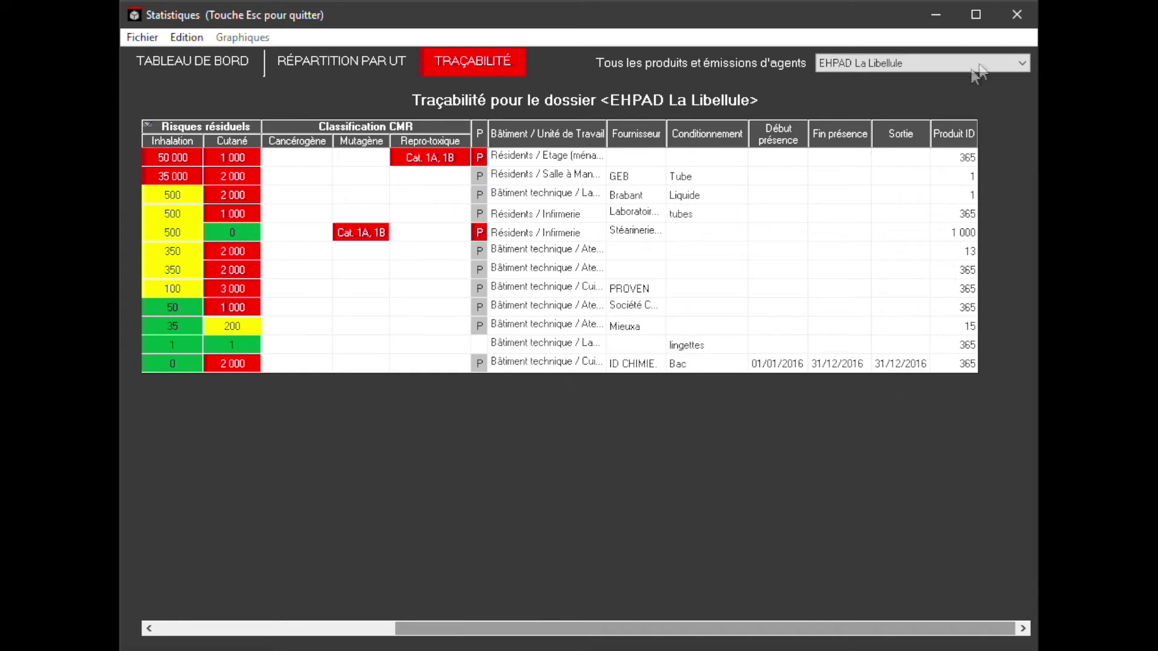
click(1016, 15)
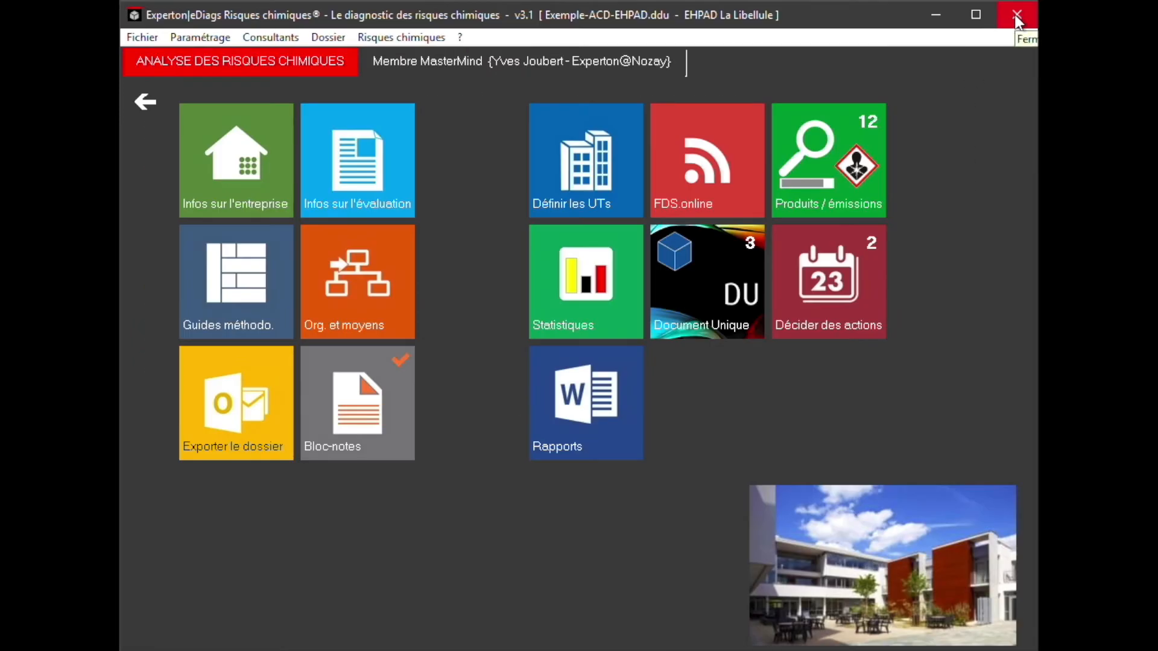
Generate the complete chemical risk report with the current print options, updating it with the modified dossier data.
click(607, 395)
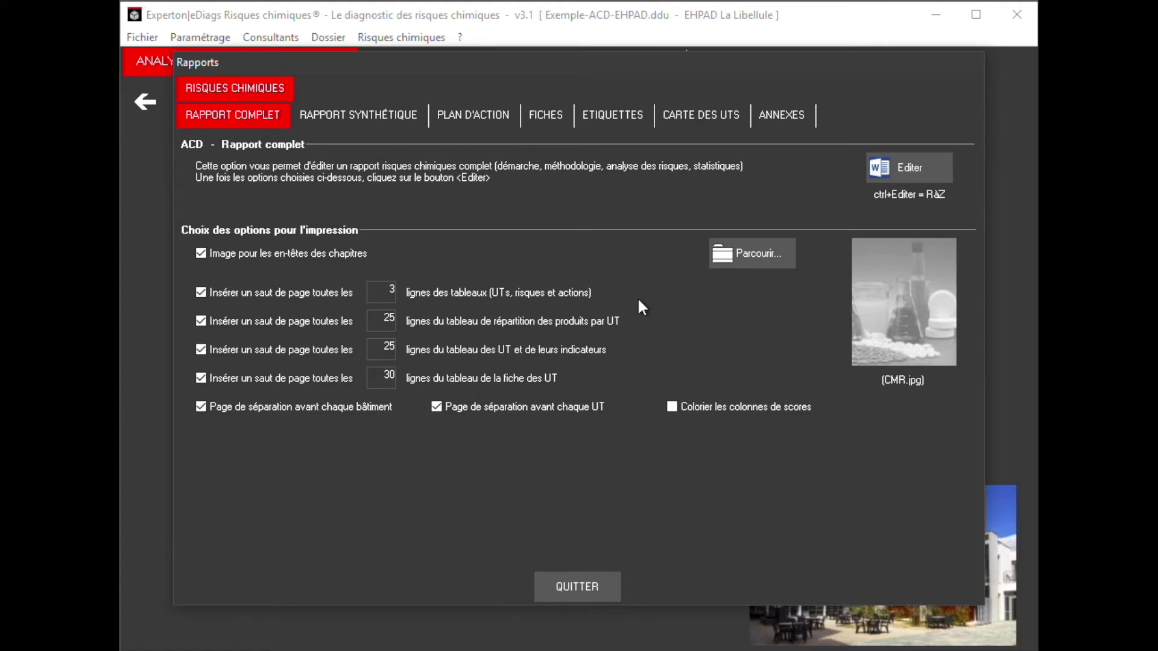
click(895, 167)
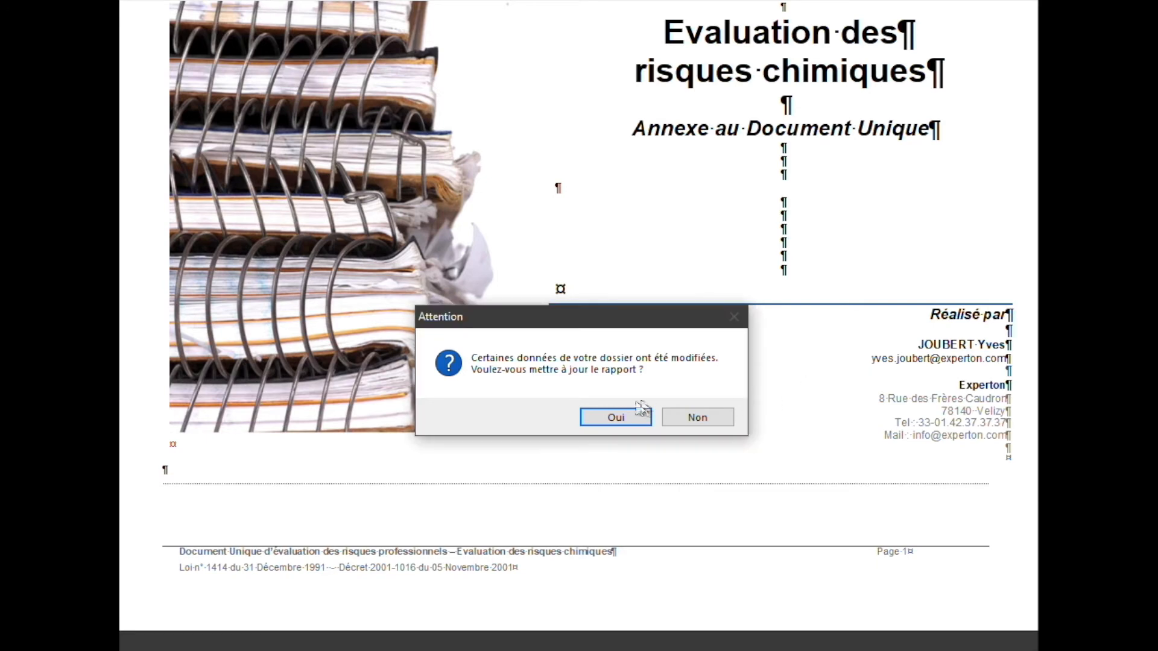
click(630, 423)
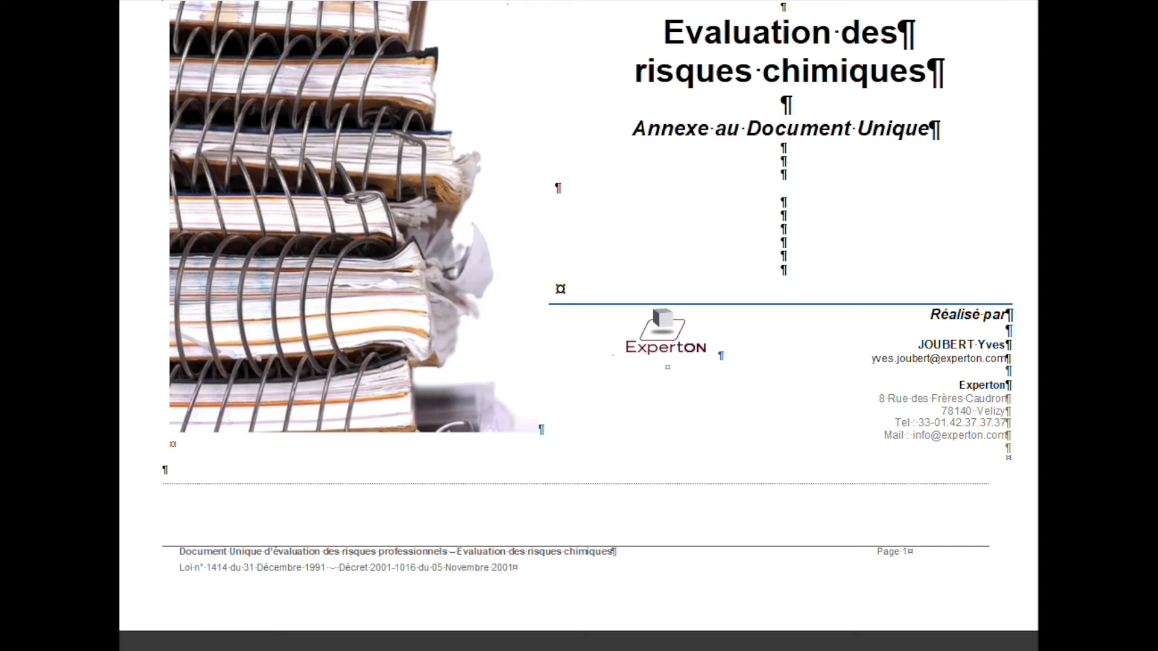
key(Return)
key(BackSpace)
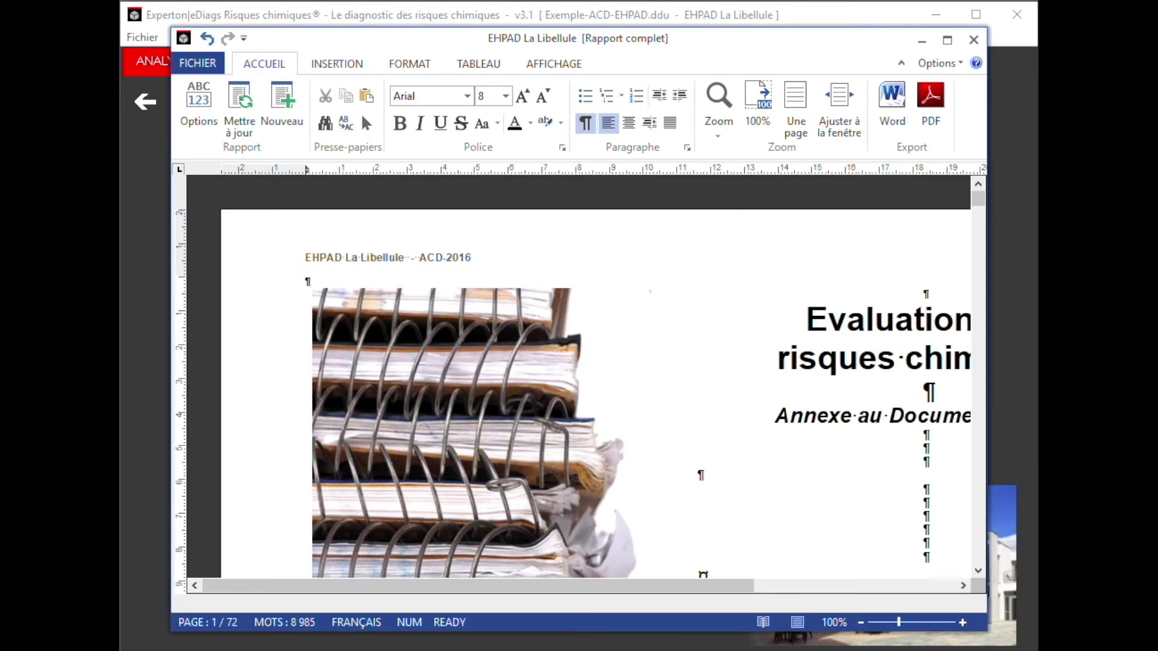
Look through the complete report at page width, including its risk charts, and close it keeping the modifications.
click(798, 625)
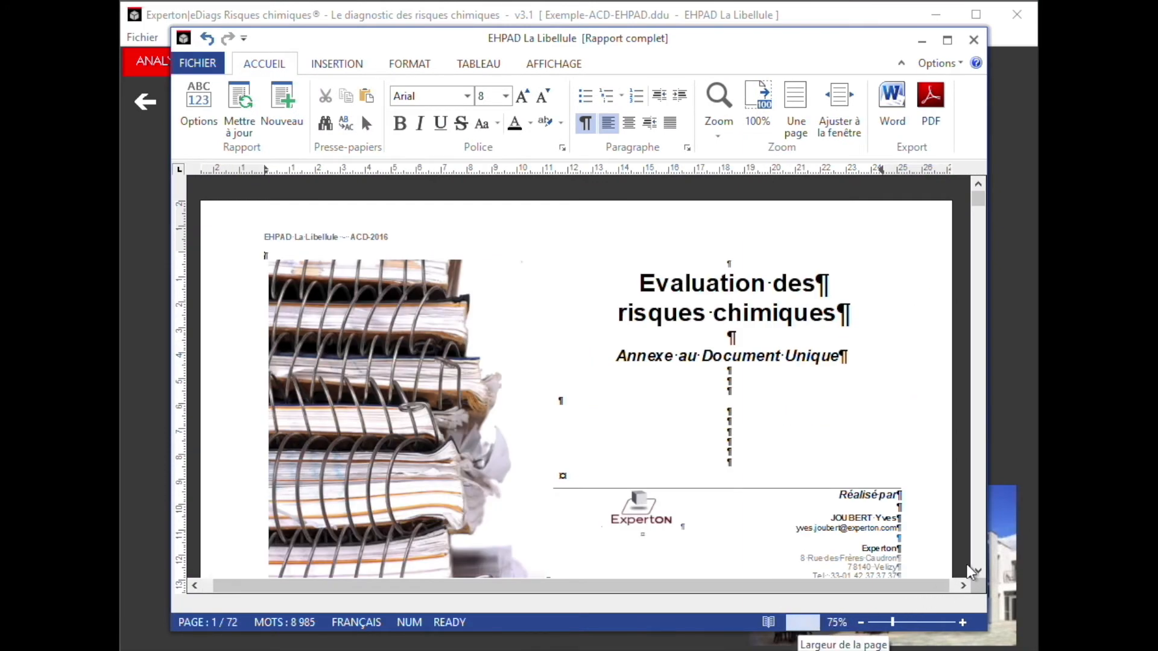
drag(979, 200, 1000, 429)
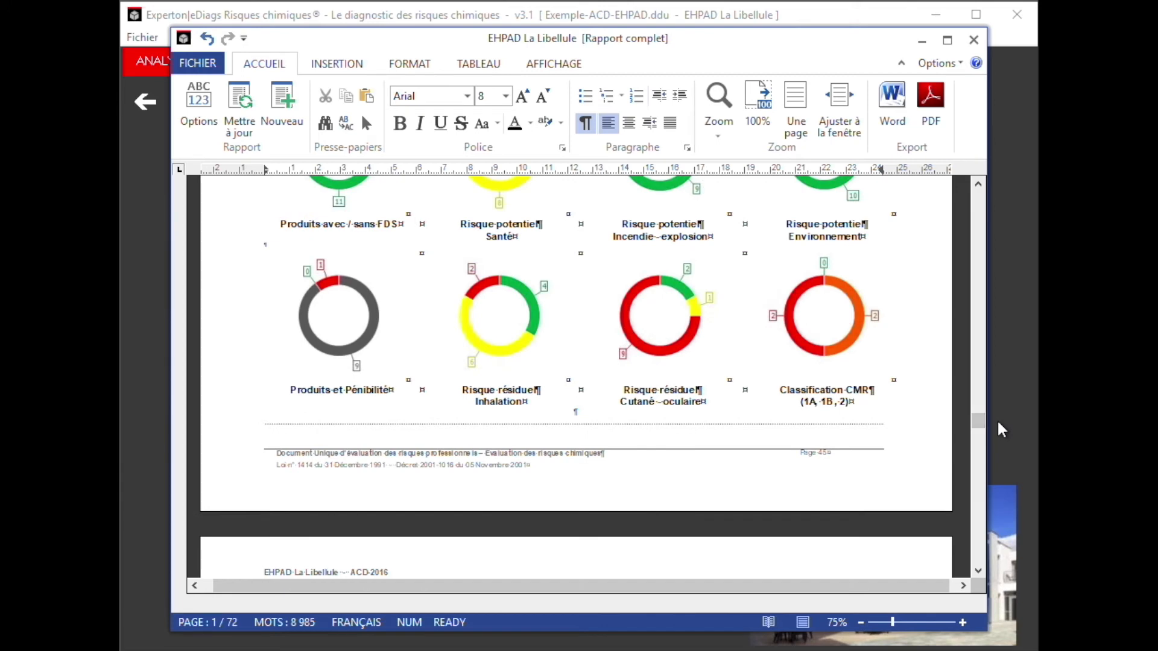
drag(979, 425, 984, 475)
drag(985, 473, 988, 484)
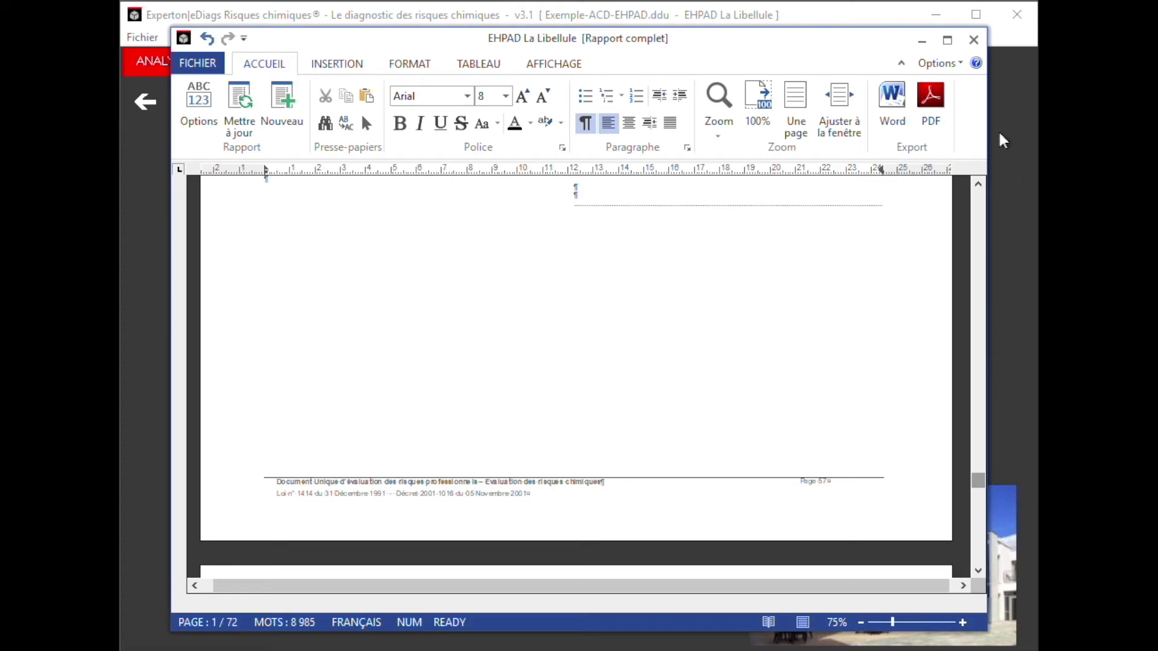
click(973, 41)
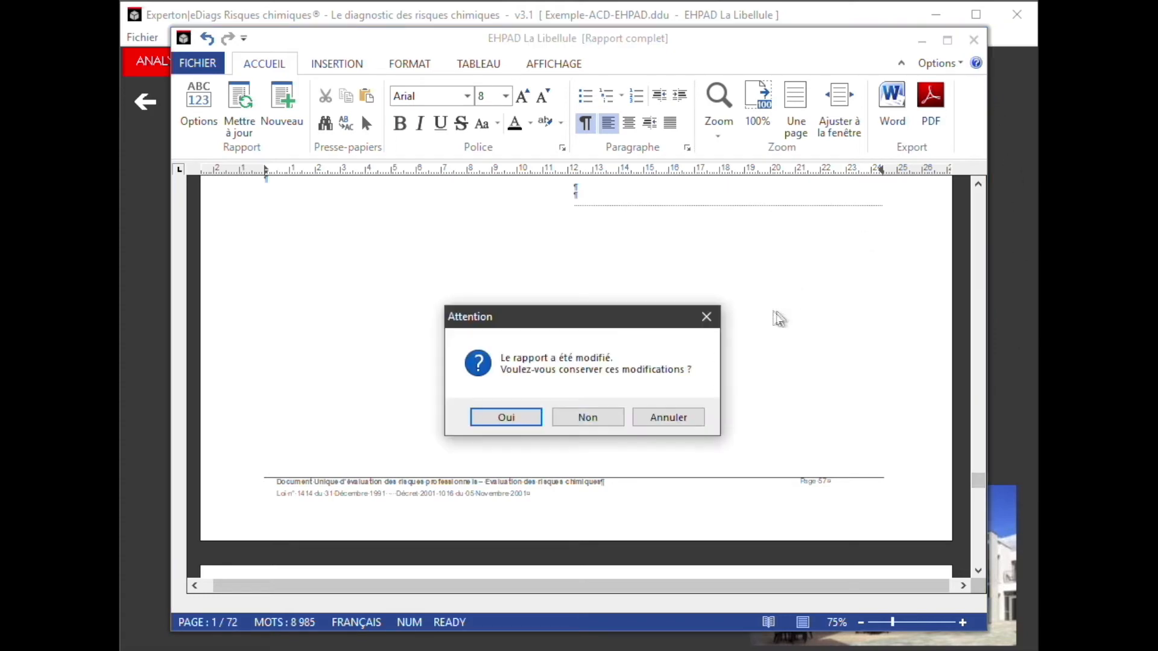
click(510, 416)
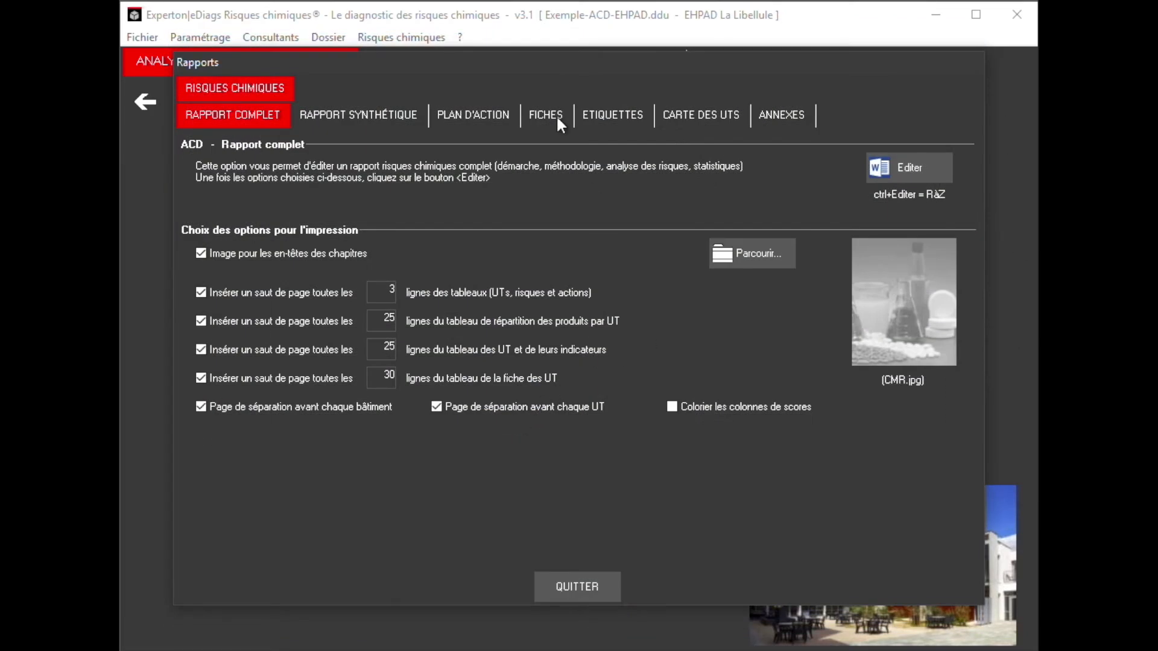
Generate the product sheet for 0001 - ACETONE and read through it at page width.
click(556, 113)
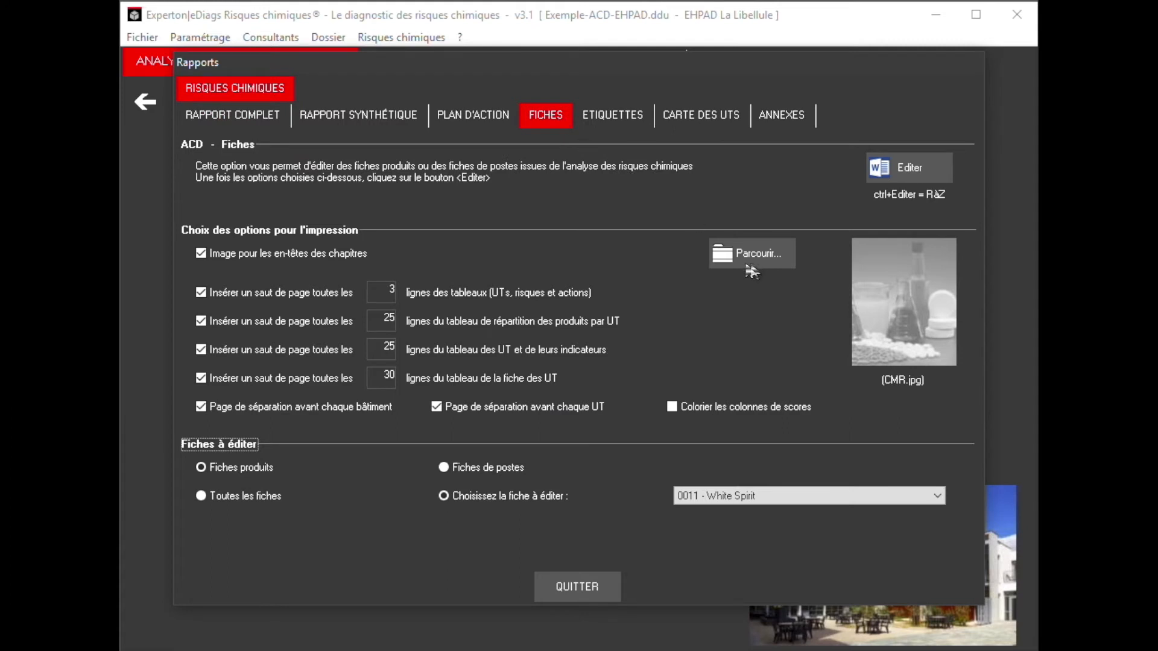
click(938, 494)
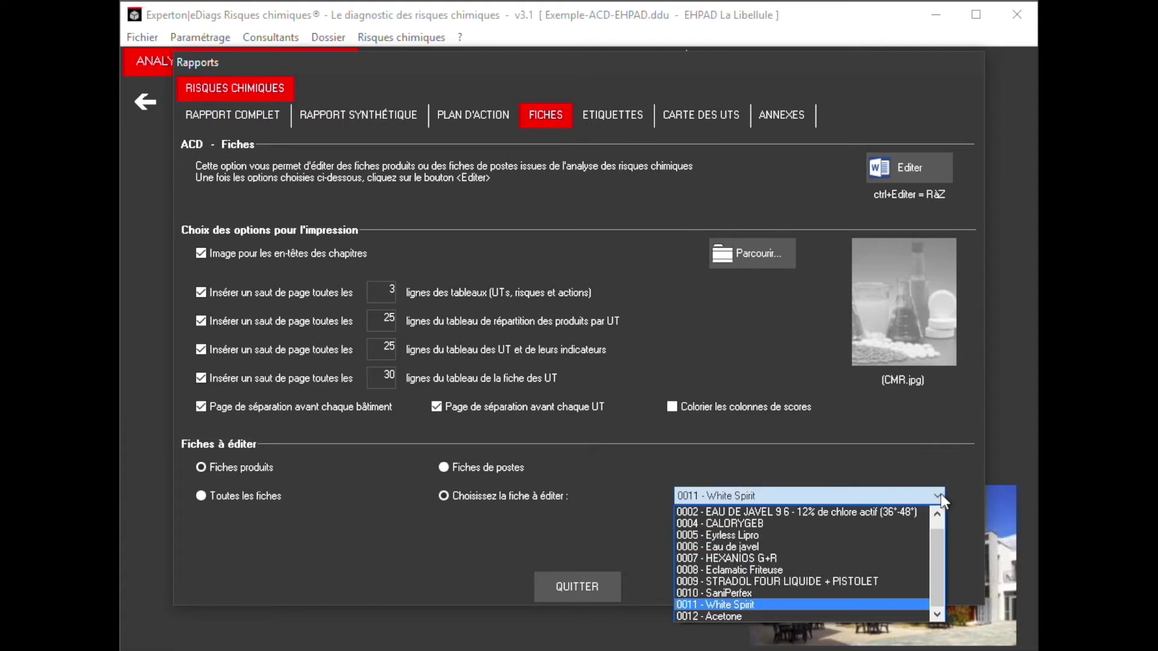
drag(939, 542, 937, 523)
click(772, 511)
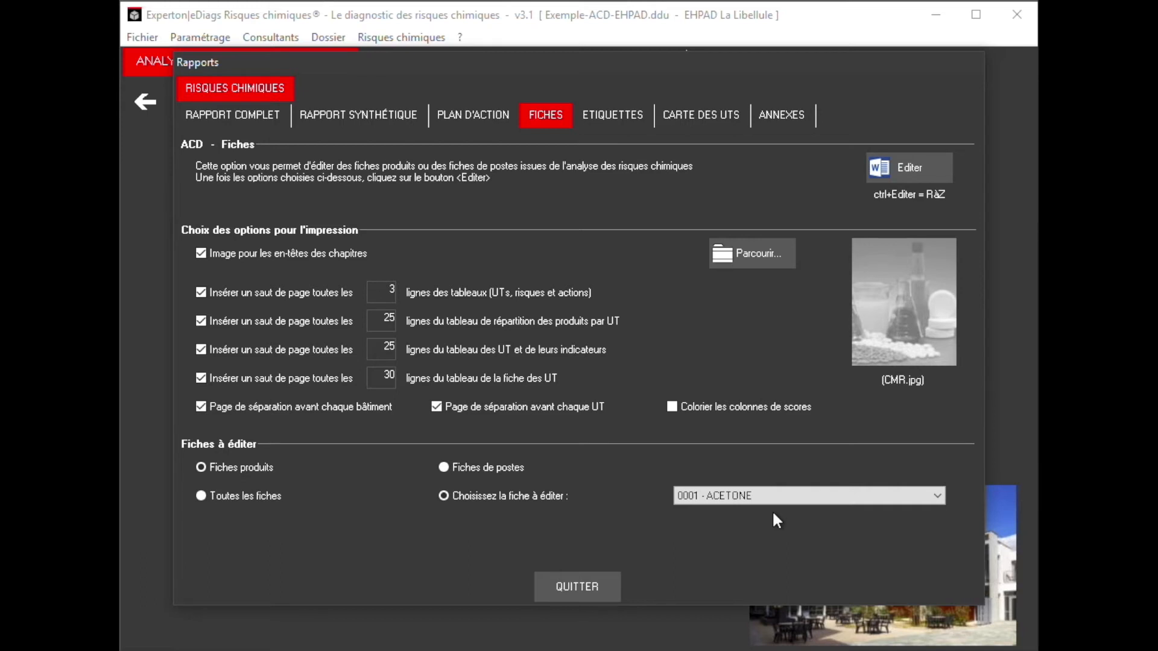
click(919, 170)
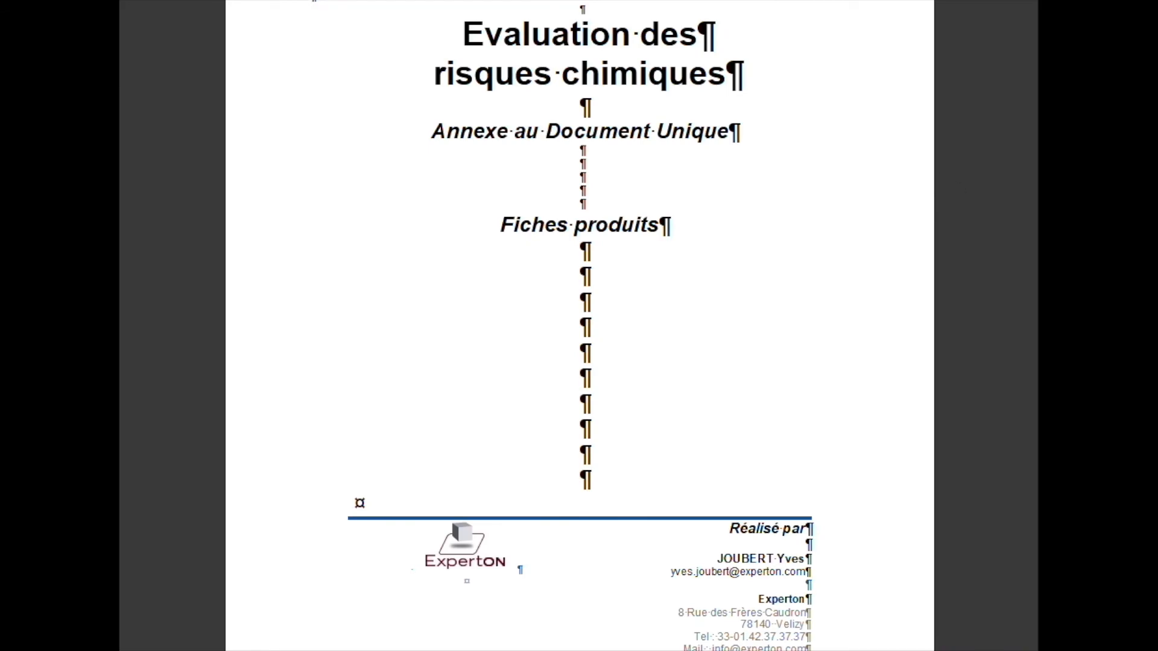
click(794, 625)
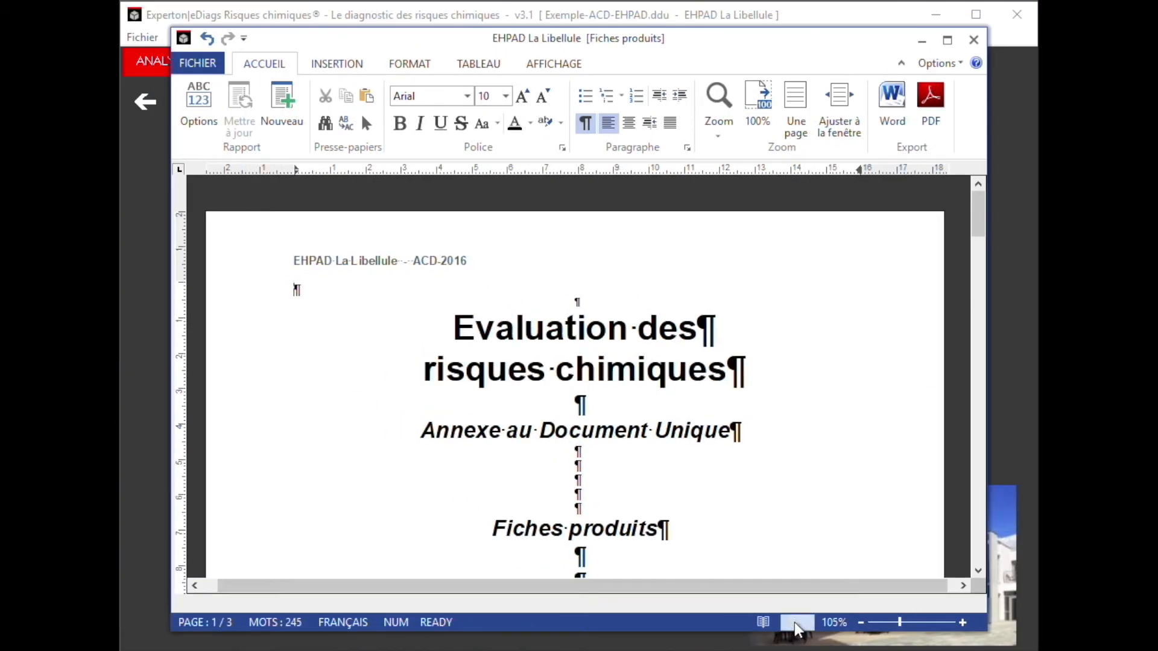
drag(978, 212, 1004, 530)
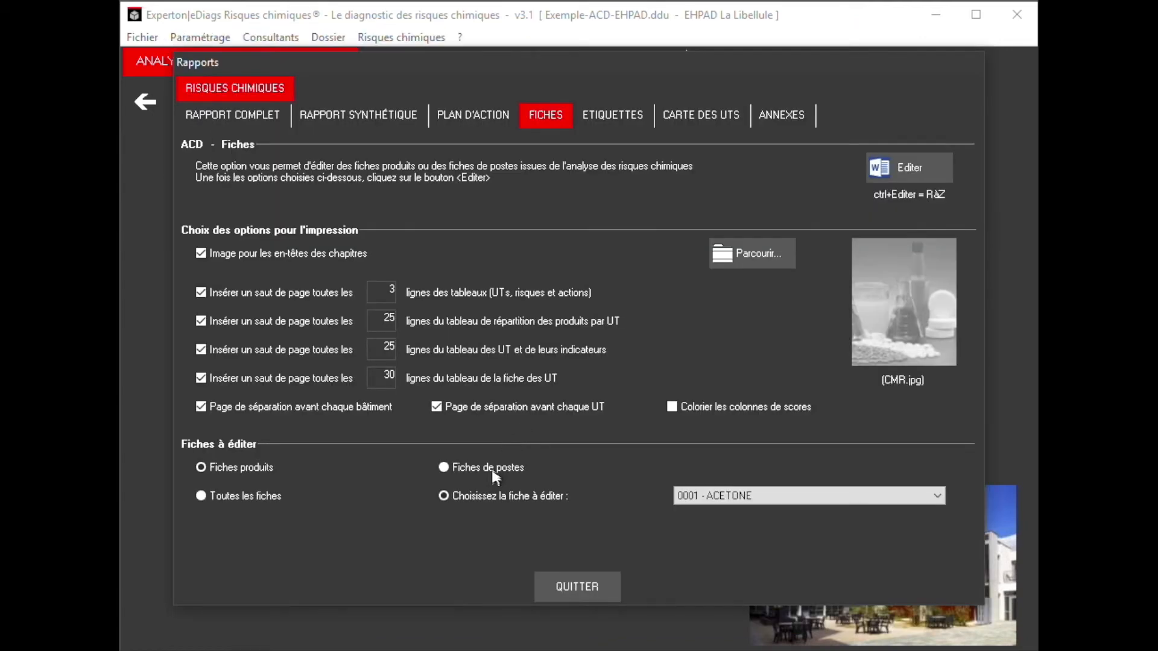
Generate the workstation sheet (fiche de poste) for the Infirmerie, updating it with the modified dossier data.
click(493, 471)
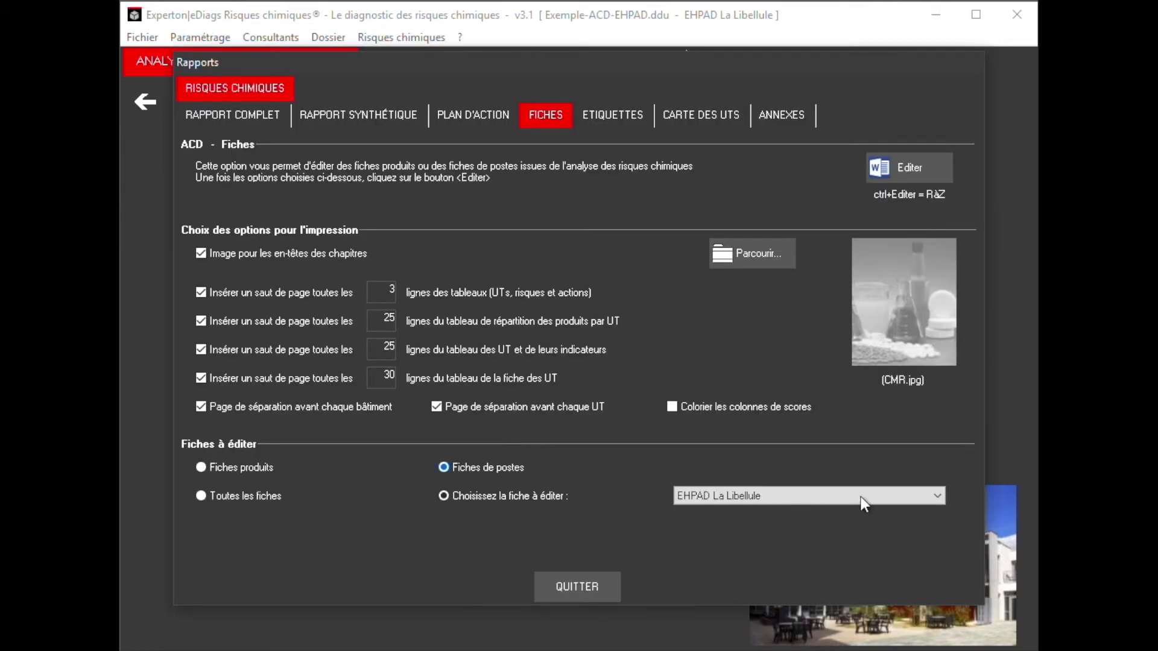
click(933, 502)
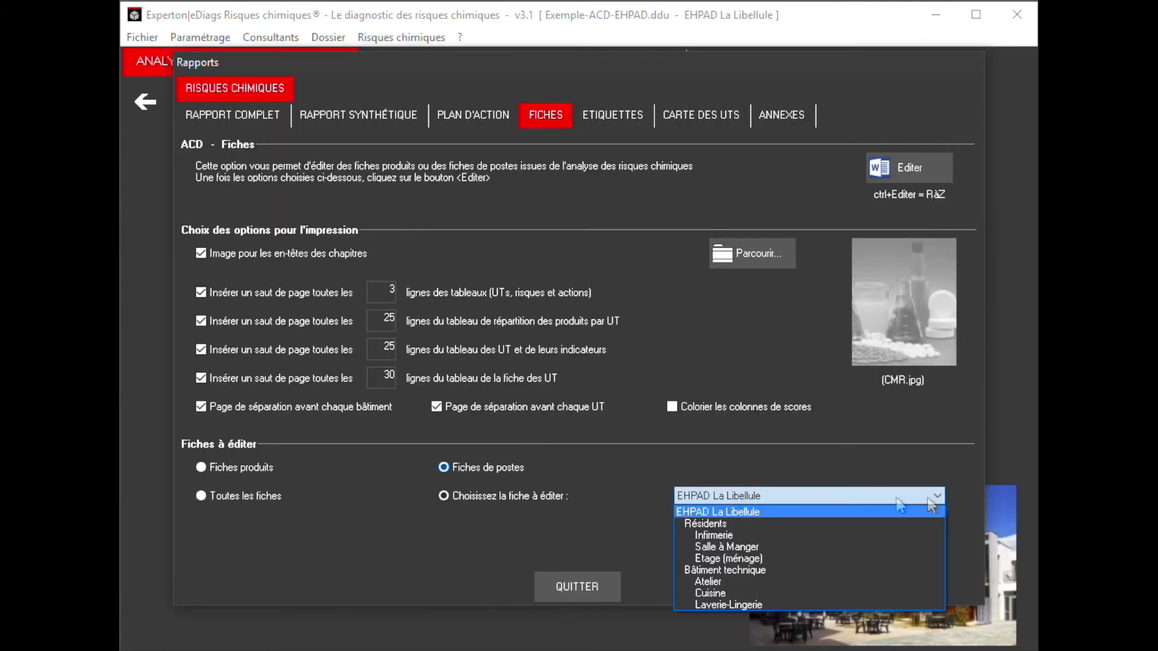
click(731, 535)
click(903, 170)
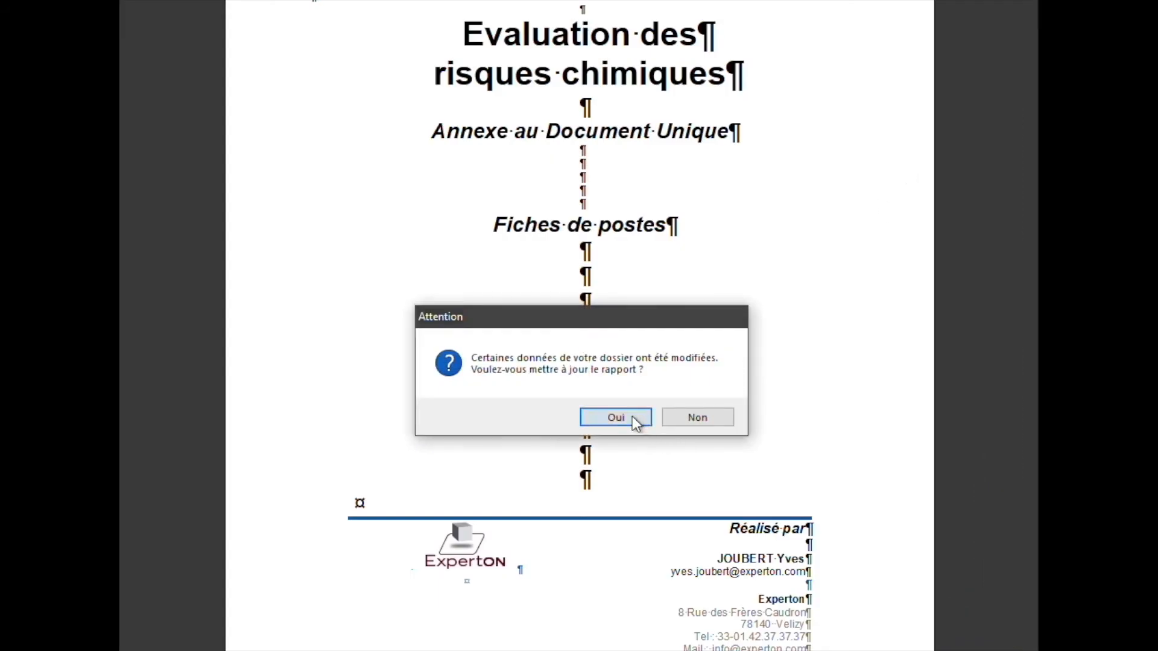
click(638, 423)
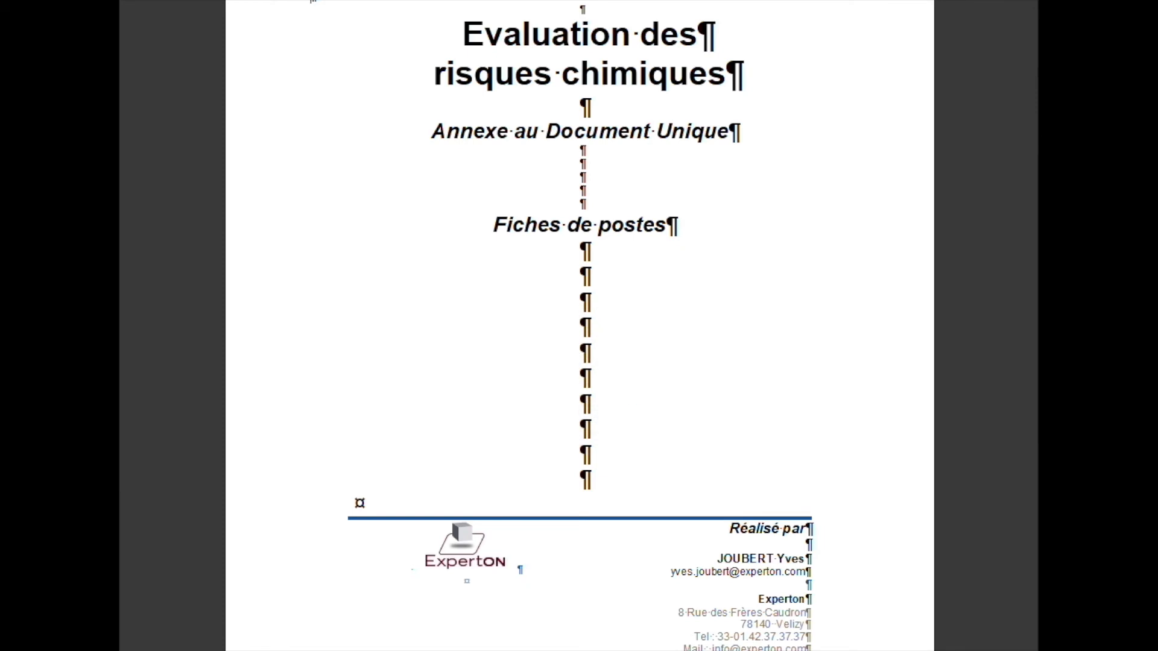
Look through the Infirmerie workstation sheet and close it.
mouse_move(982, 215)
mouse_down()
mouse_move(993, 485)
mouse_move(1005, 357)
mouse_up()
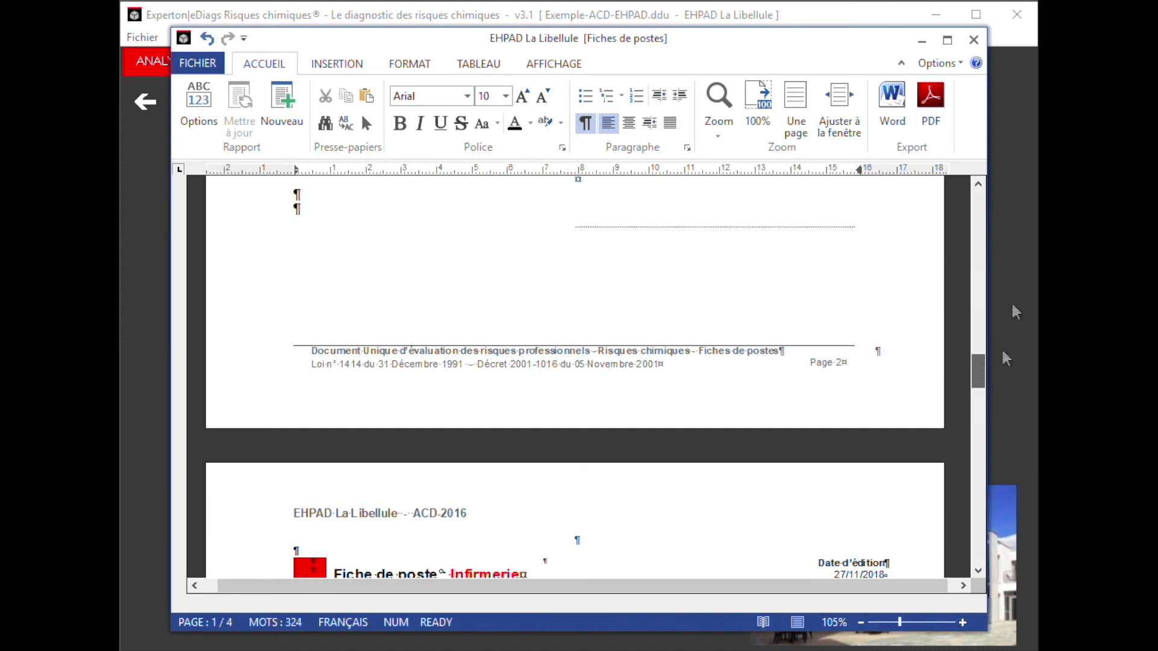
click(973, 40)
click(533, 417)
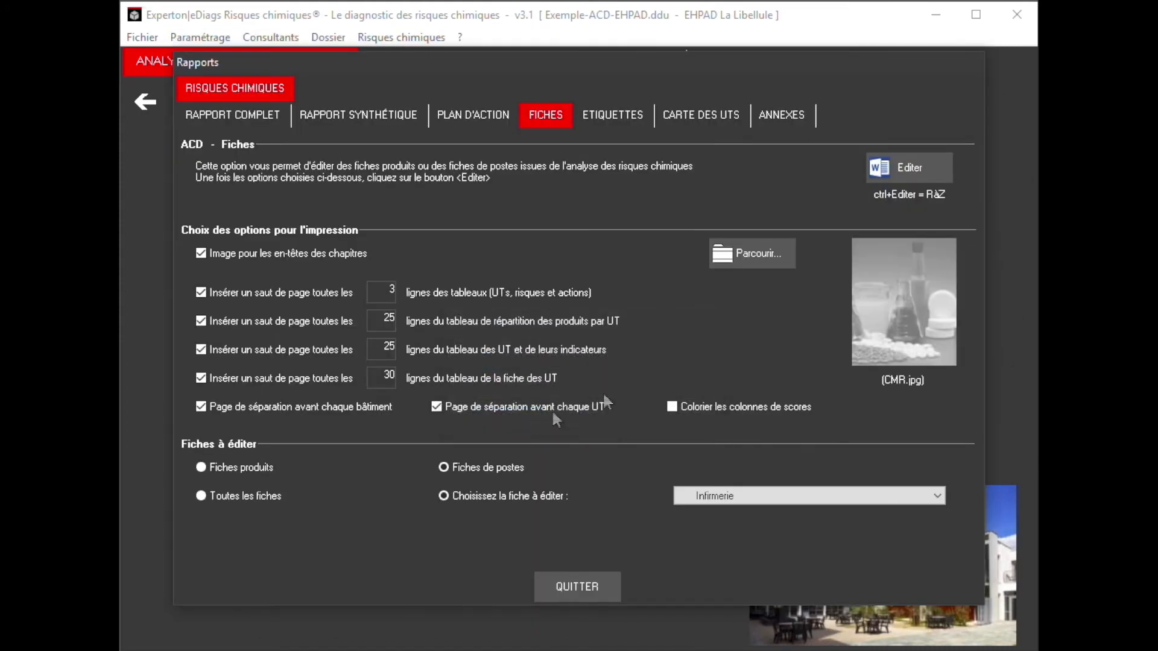
Generate labels for 0001 - ACETONE in the Inférieur à 3L format (Avery J8165, 8 per page, 67 x 99 mm), updated with the dossier data.
click(625, 119)
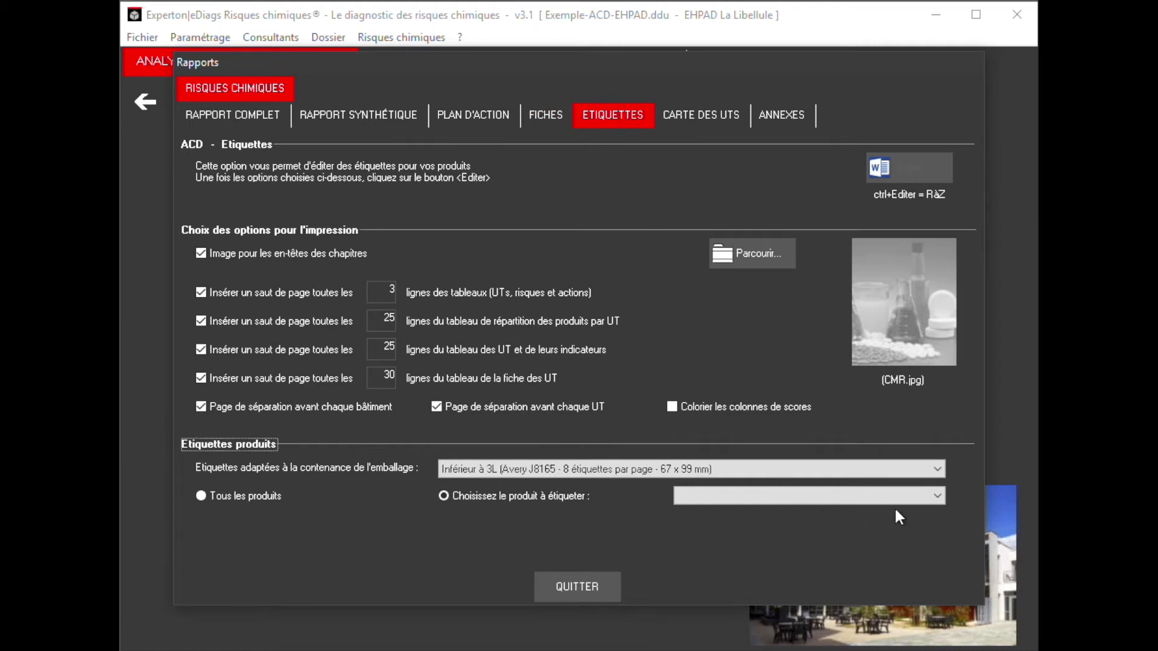
click(936, 495)
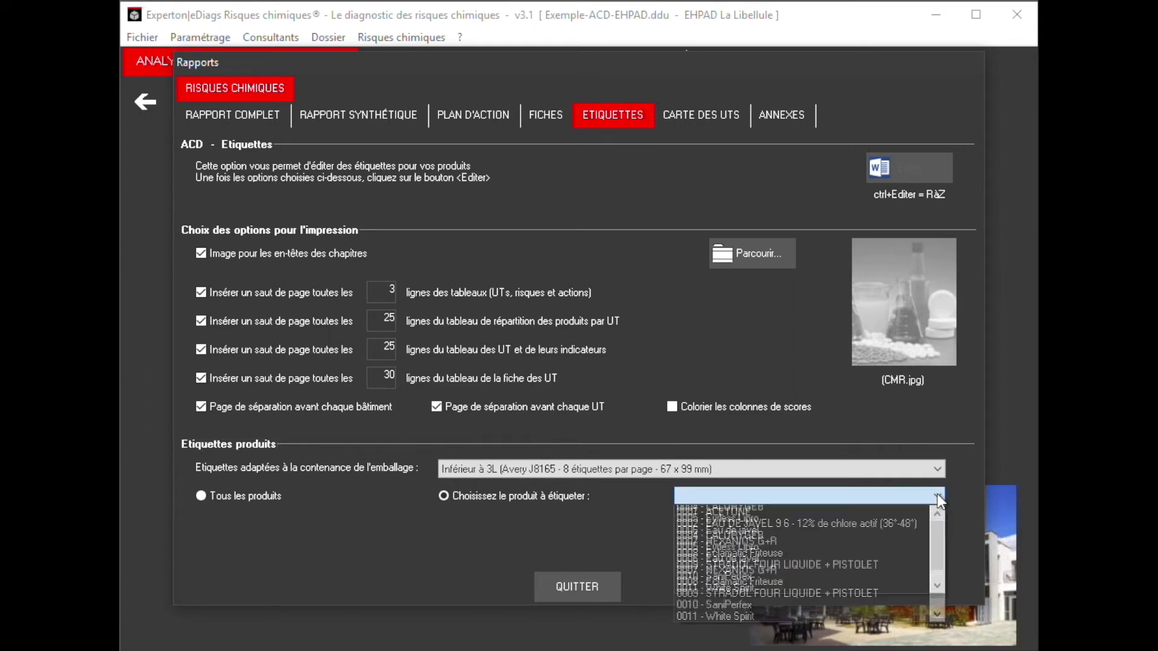
click(788, 512)
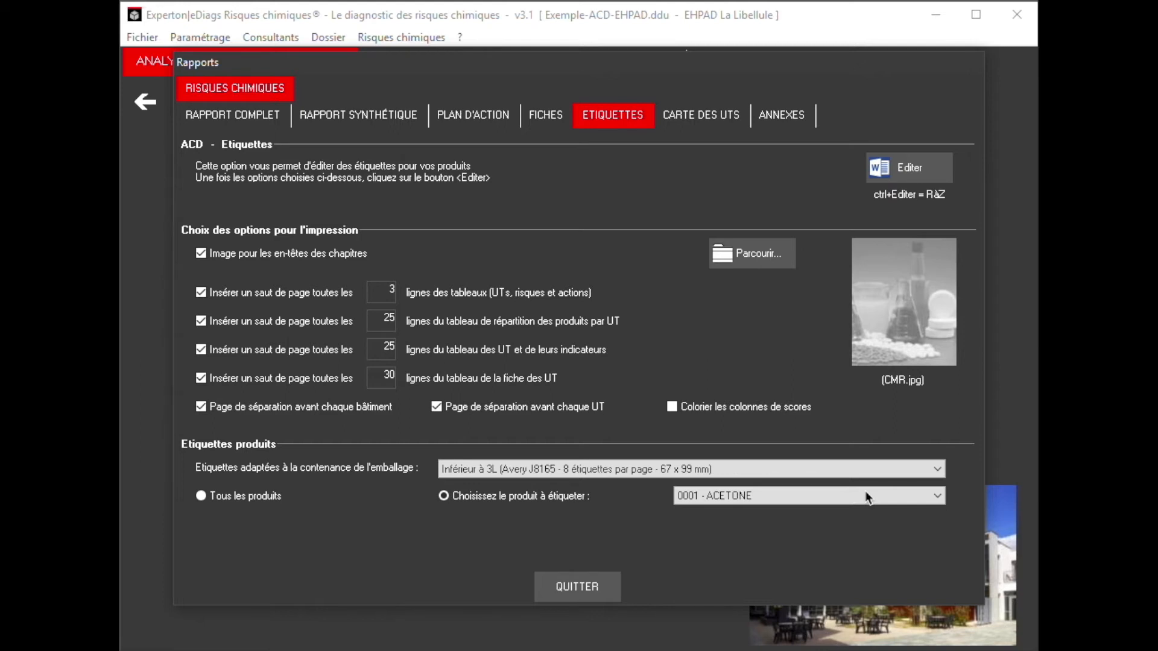
click(937, 469)
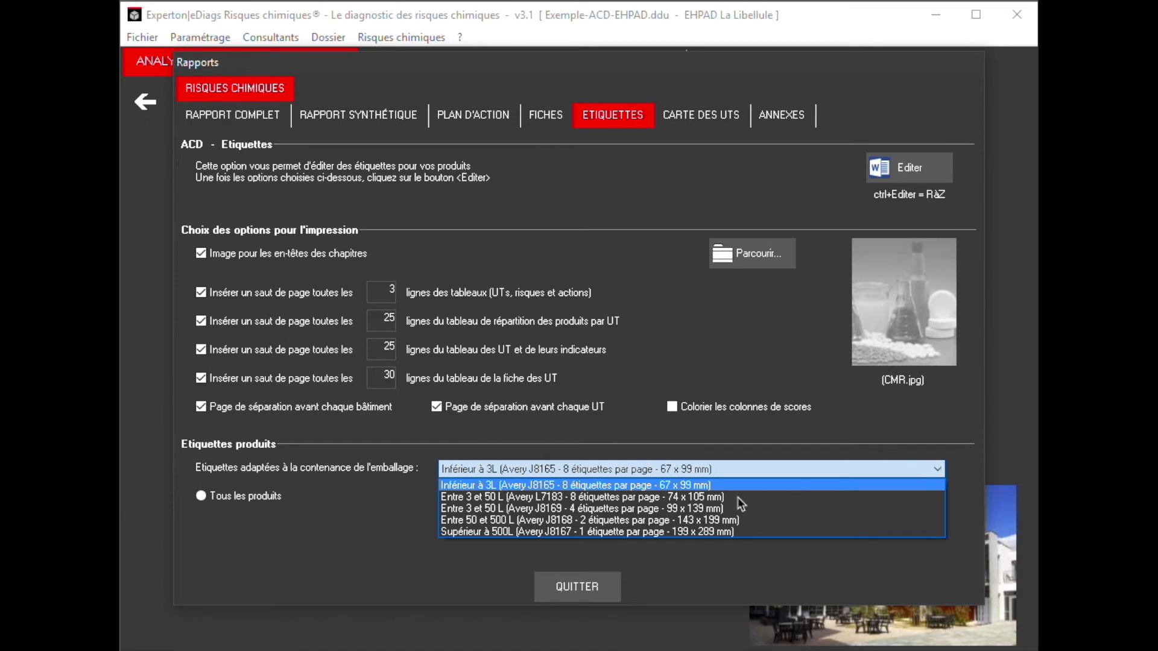
click(715, 485)
click(901, 174)
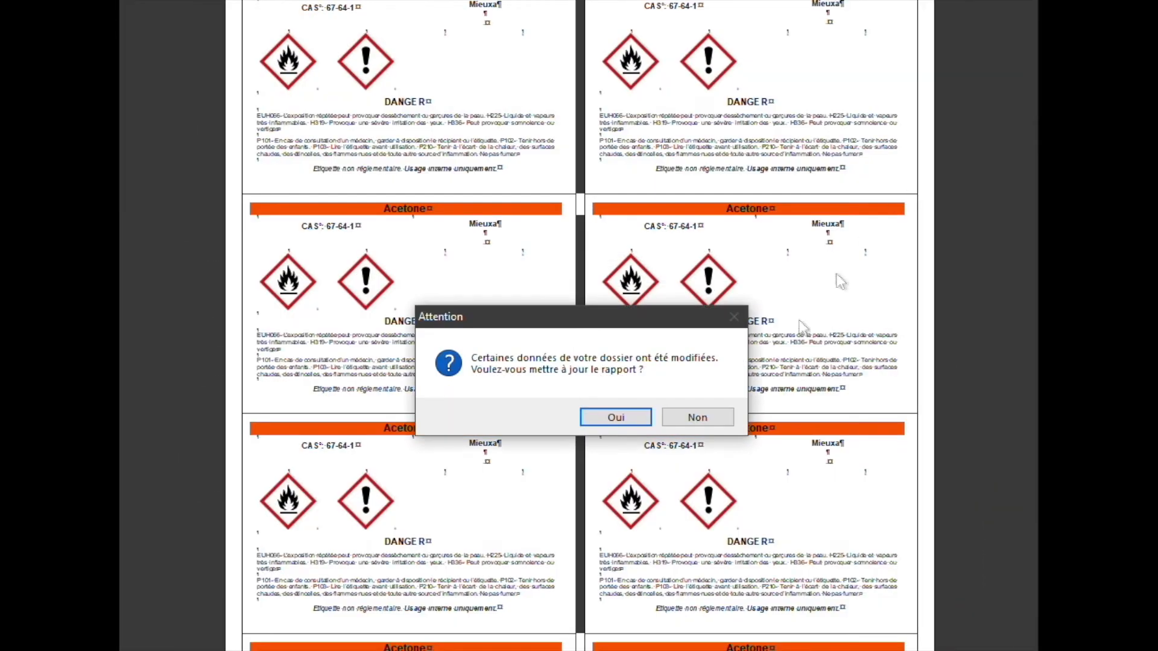
click(616, 419)
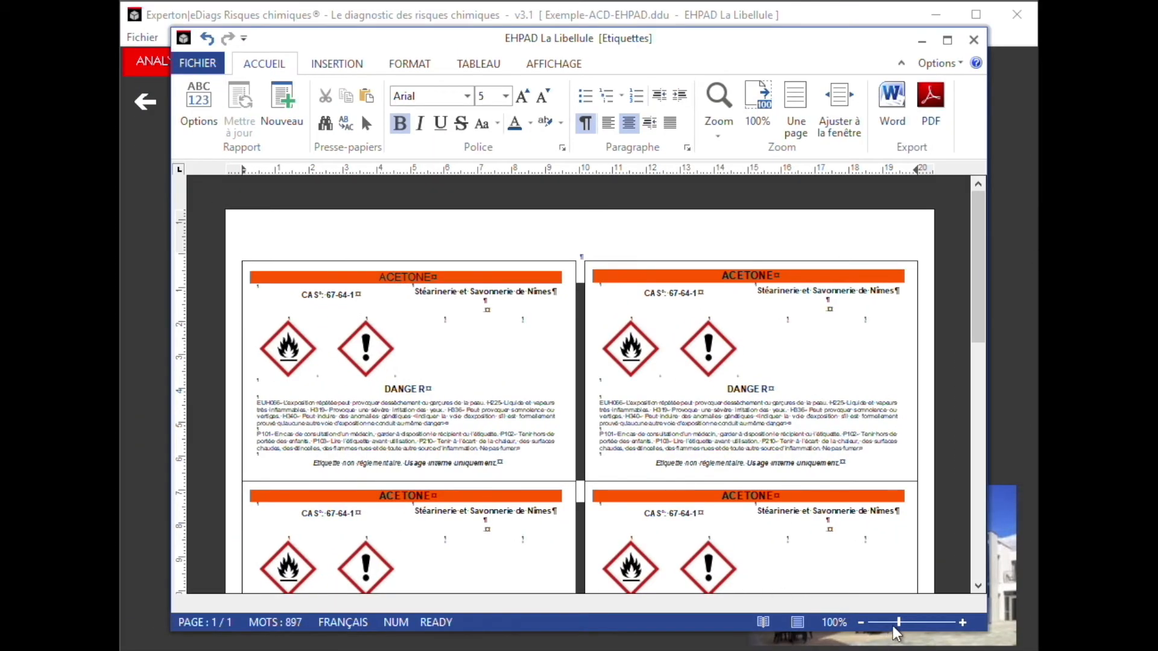
Examine the acetone labels enlarged, then close them and leave the reports.
drag(898, 621, 909, 624)
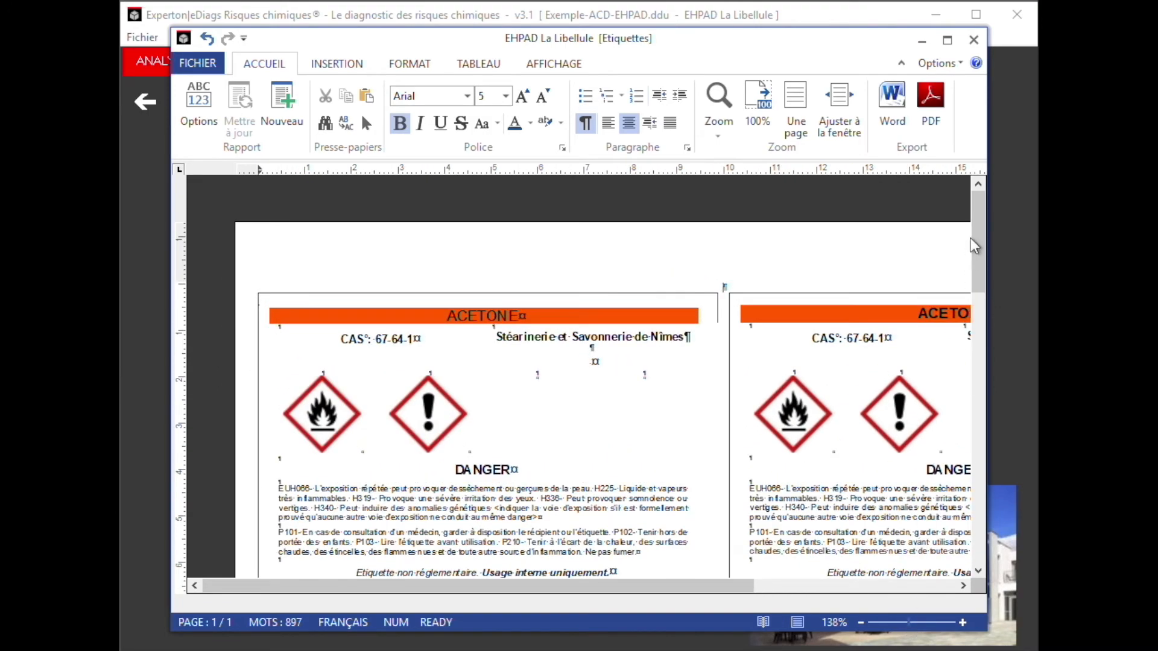
drag(979, 237, 980, 248)
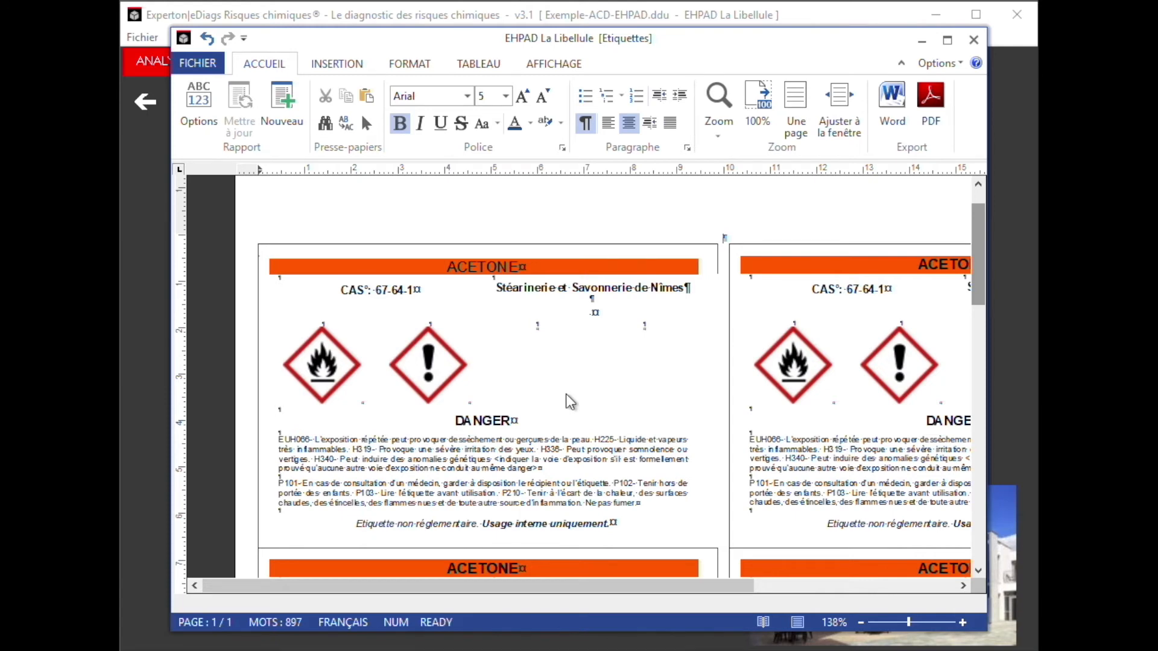
click(975, 40)
click(511, 416)
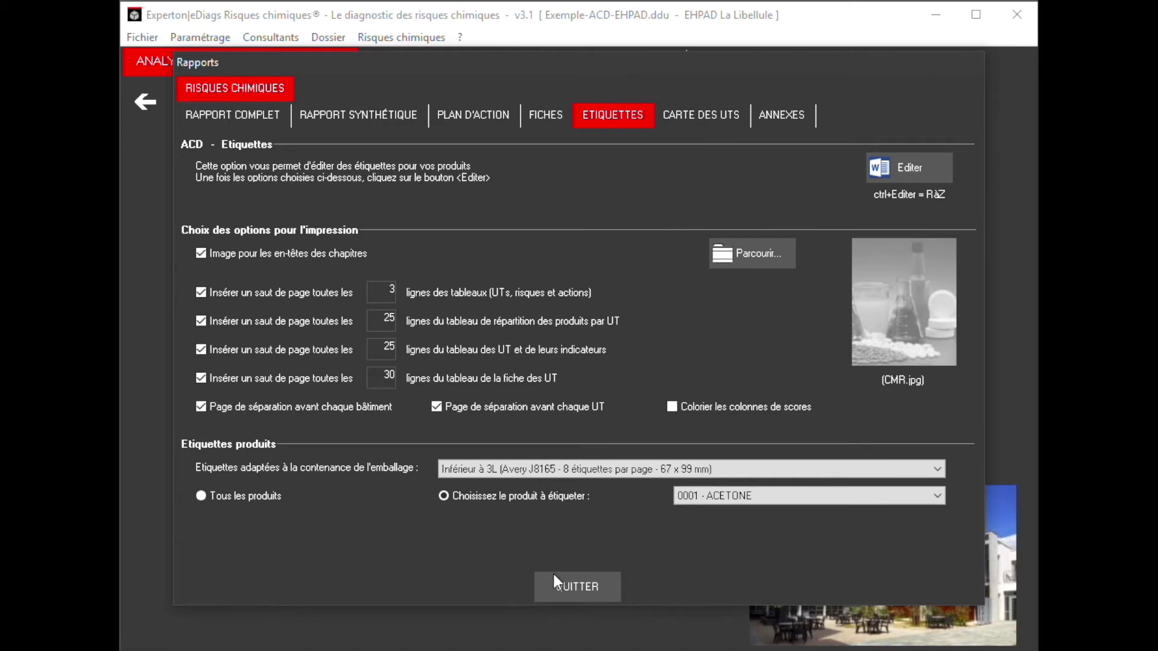
click(567, 586)
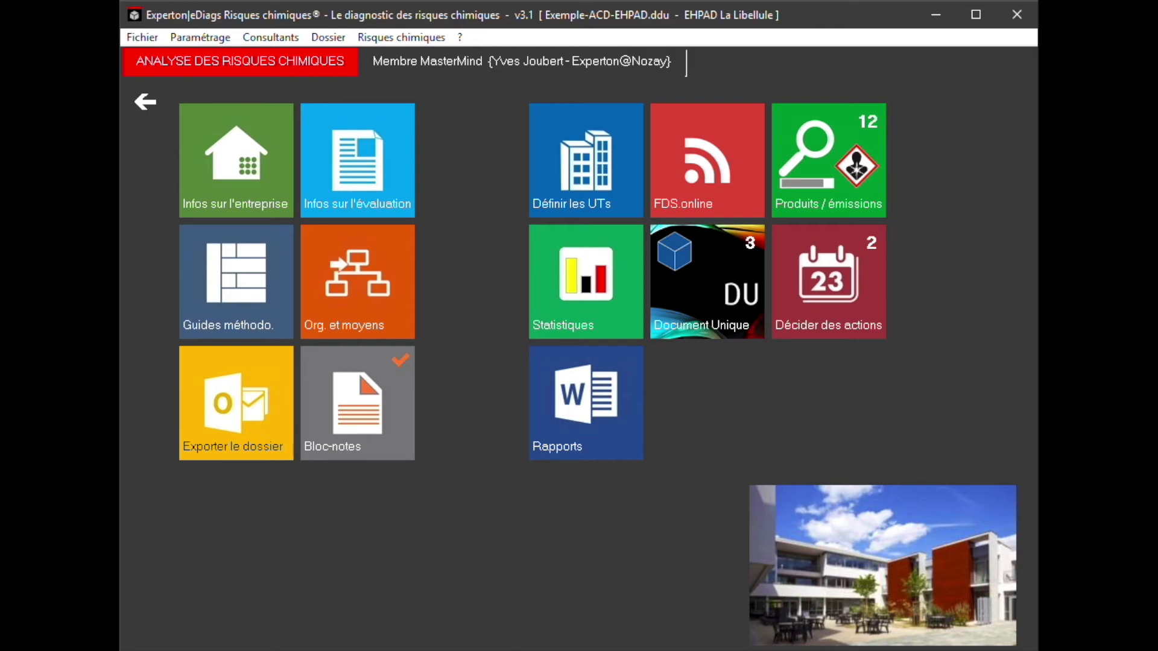
In the Document Unique risk inventory, add factor D04- Agents chimiques dangereux to the Infirmerie with observed danger "Utilisation d'hexanios".
click(718, 309)
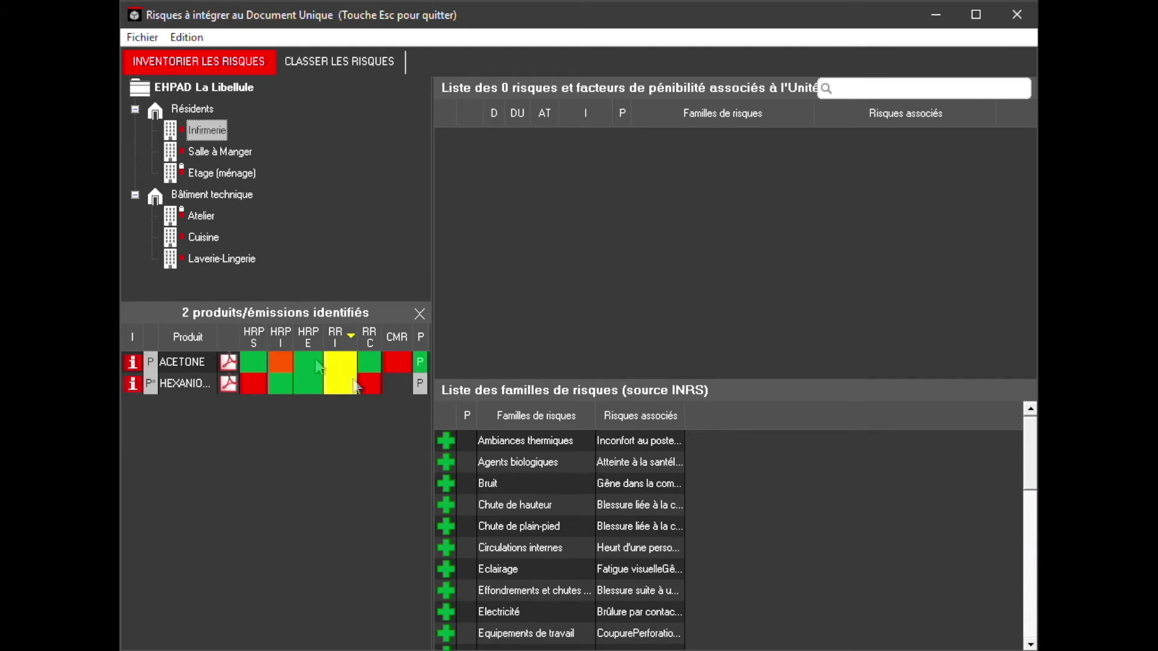
drag(685, 416, 944, 422)
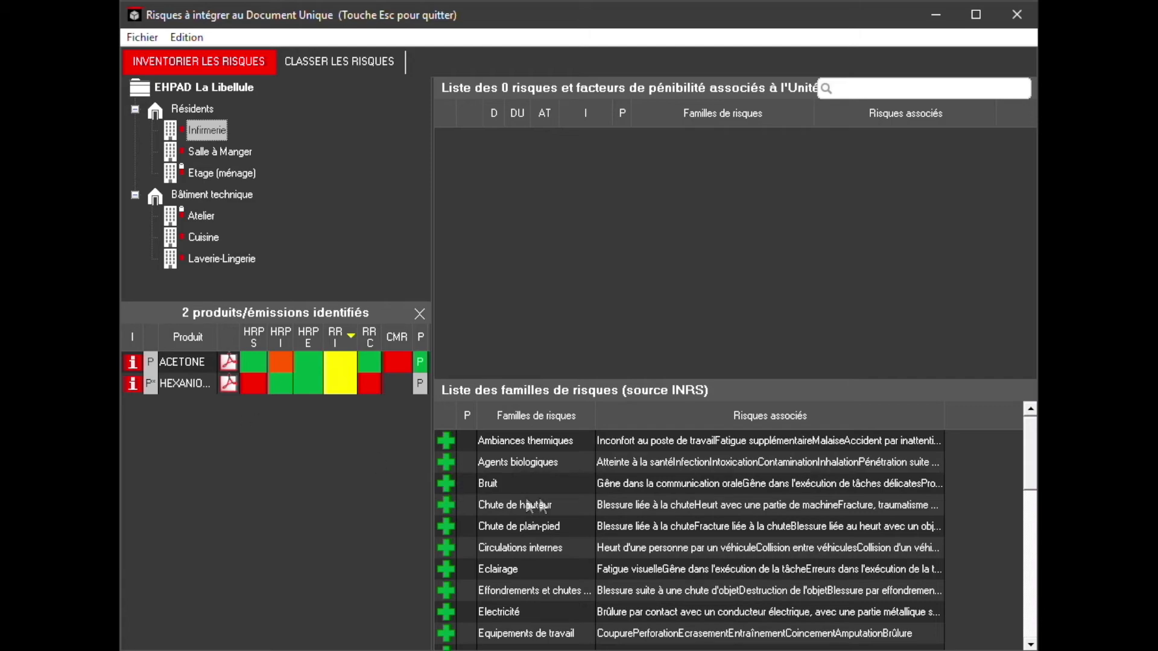
drag(1032, 476, 1032, 615)
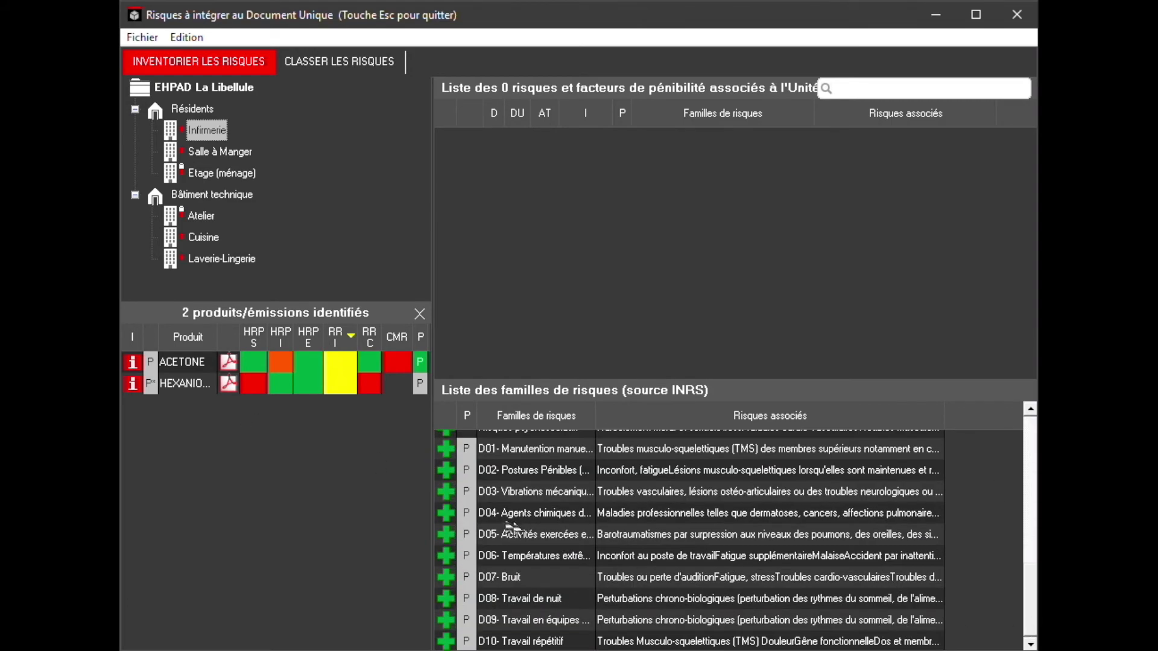
click(448, 514)
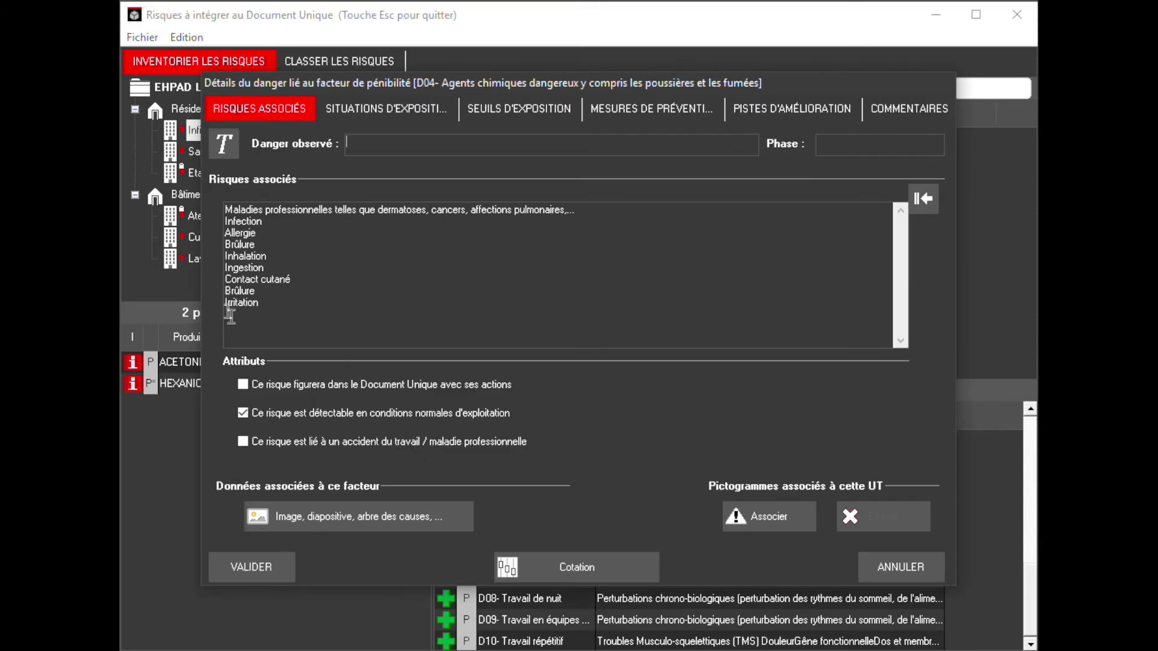
click(371, 146)
text(Utilisation d'hexanios)
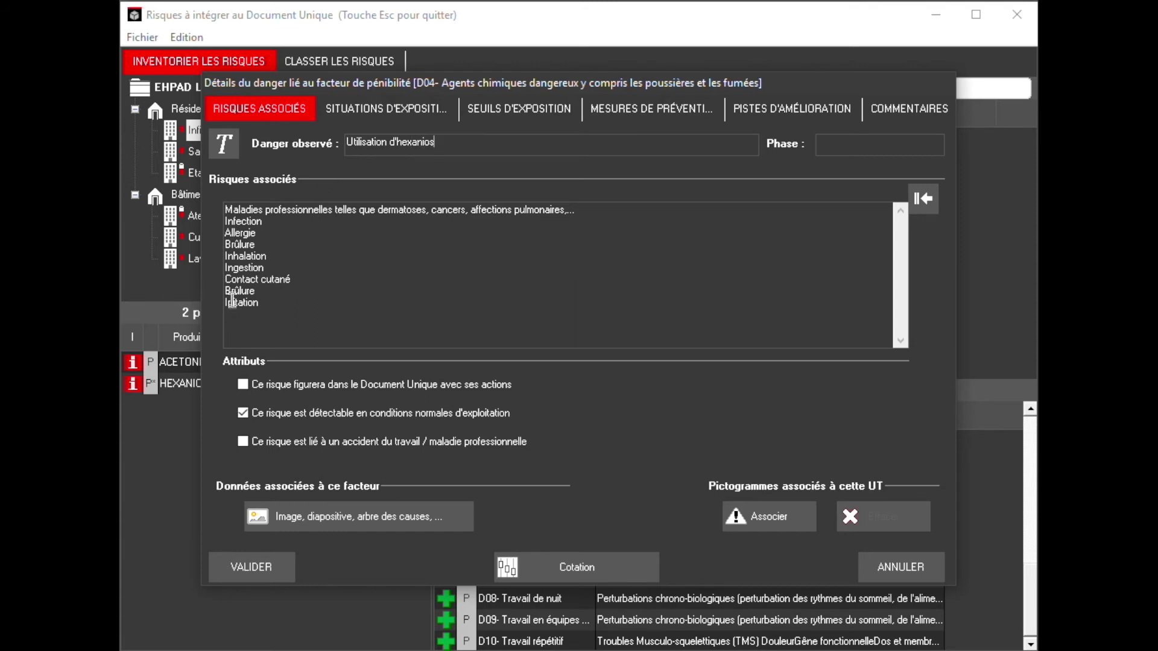
Keep only Brûlure as the factor's associated risk and validate it flagged for inclusion in the Document Unique with its actions.
drag(298, 283, 230, 204)
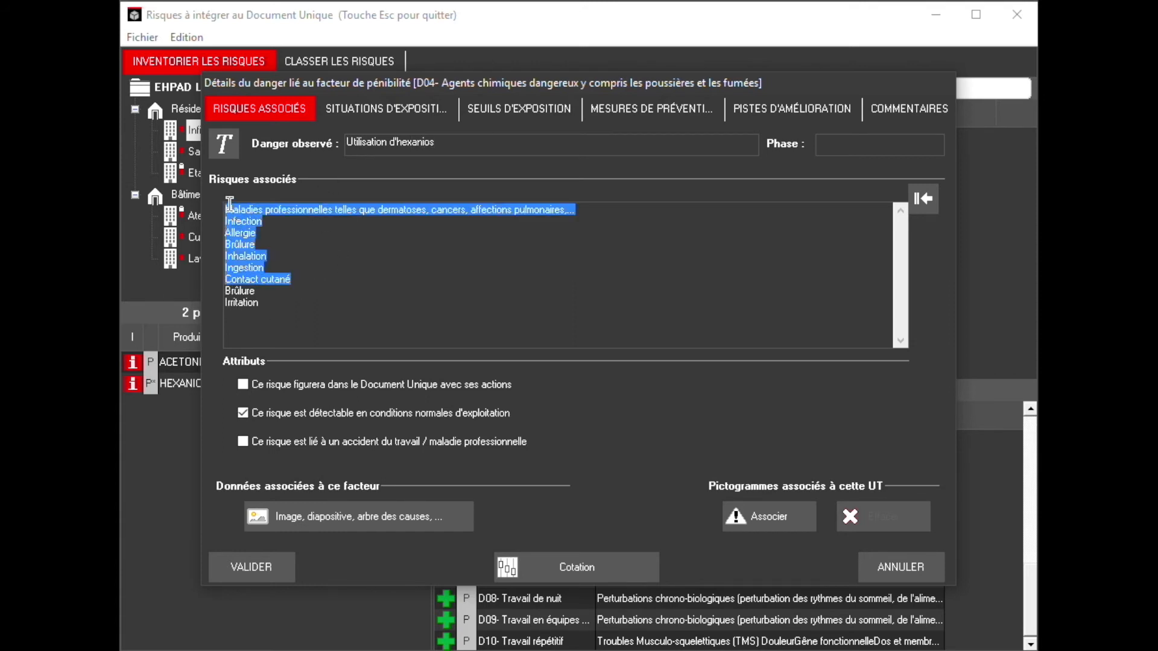
key(Delete)
double_click(240, 221)
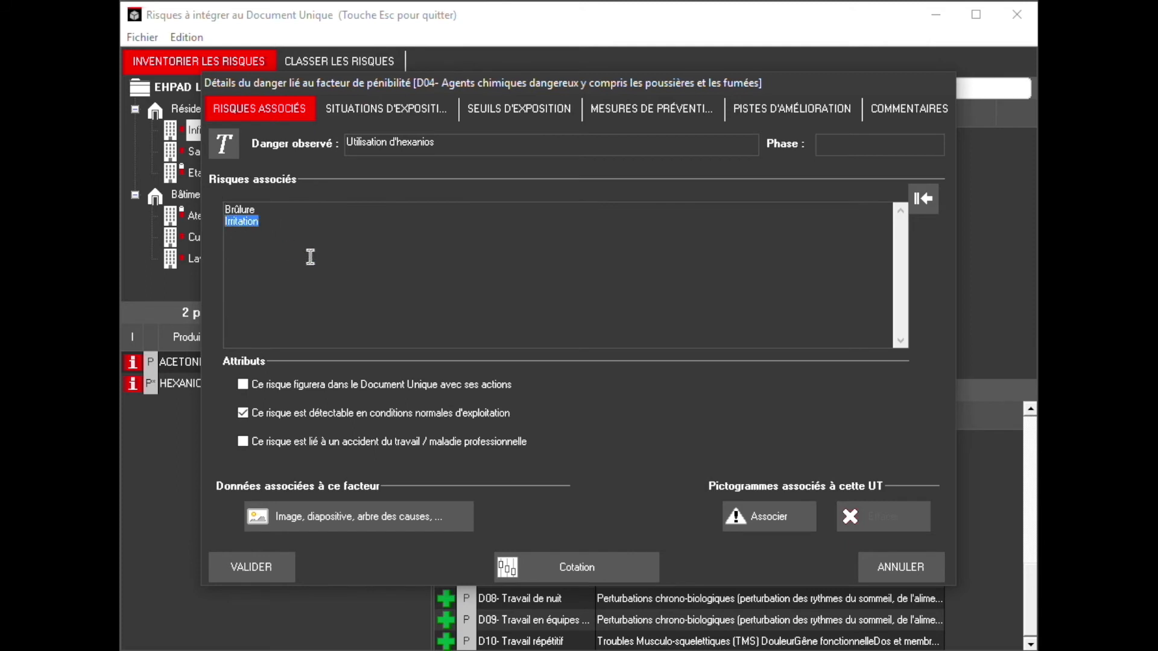
key(Delete)
click(248, 385)
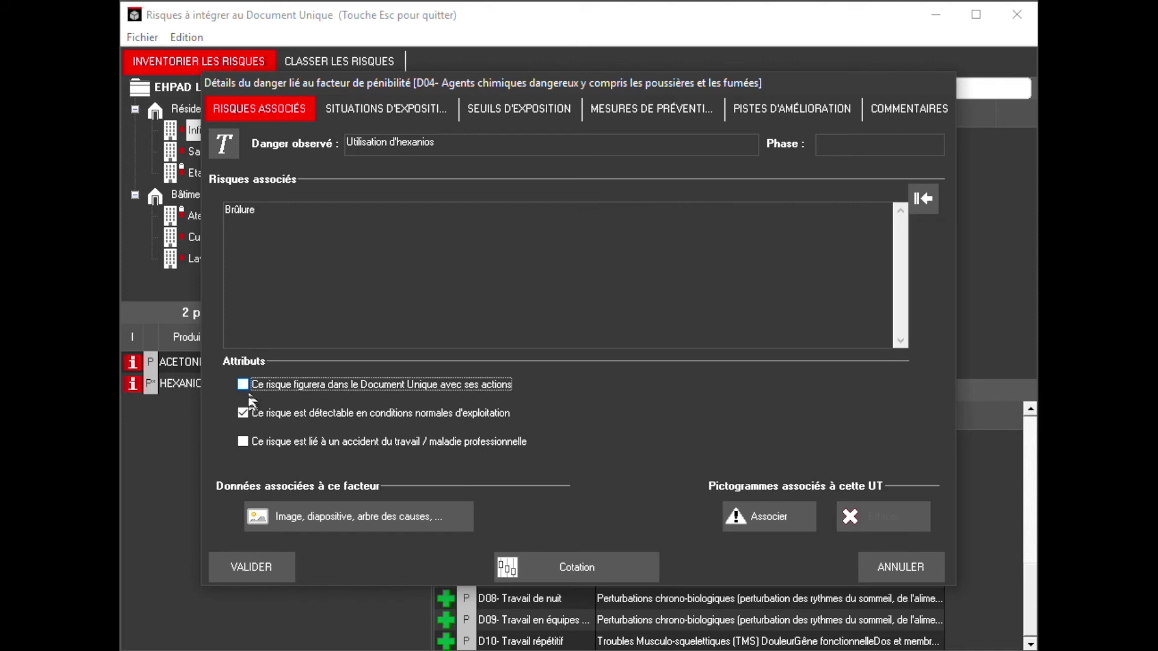
click(270, 571)
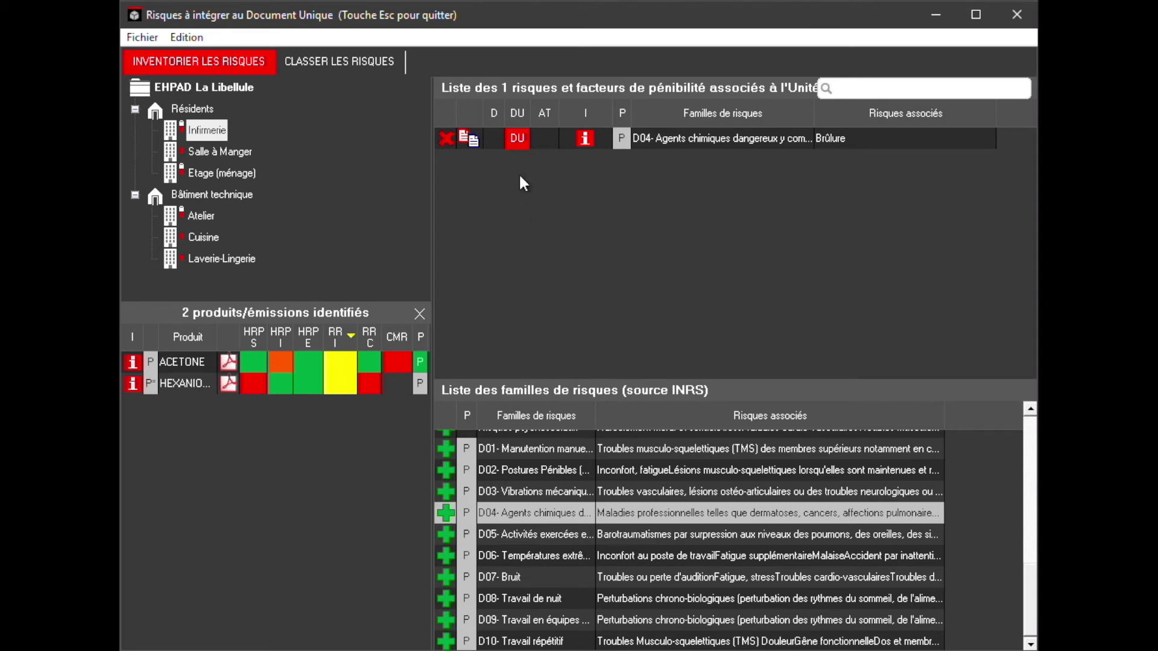
Reopen the Infirmerie's D04 risk details and remove its inclusion in the Document Unique.
click(583, 141)
click(244, 384)
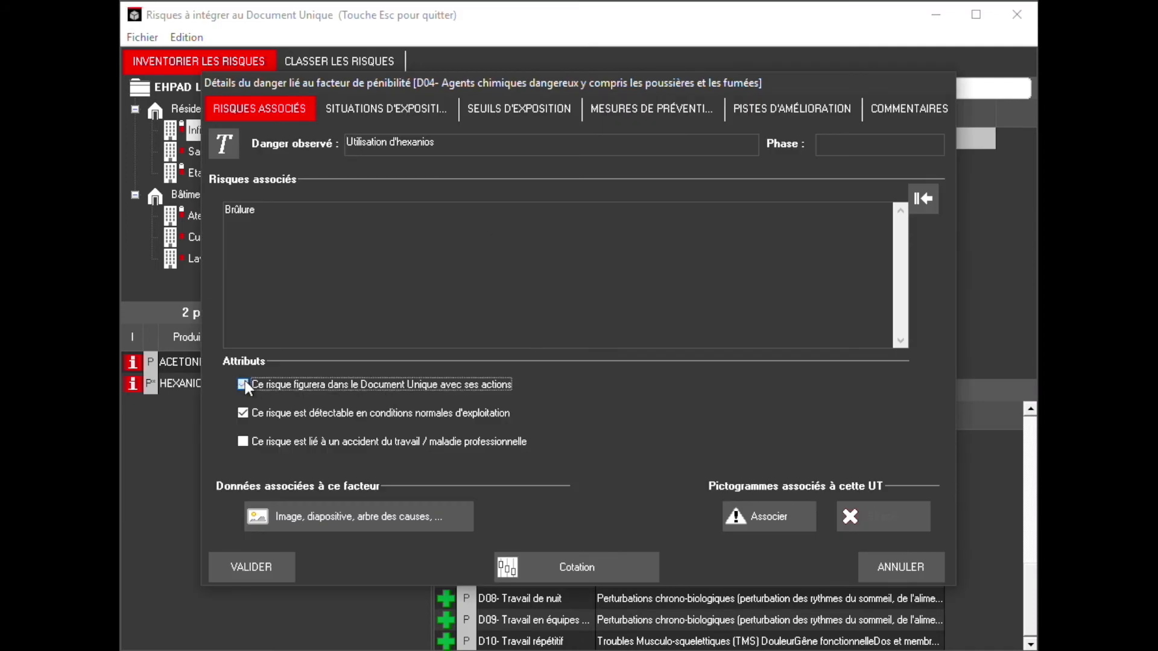
click(268, 567)
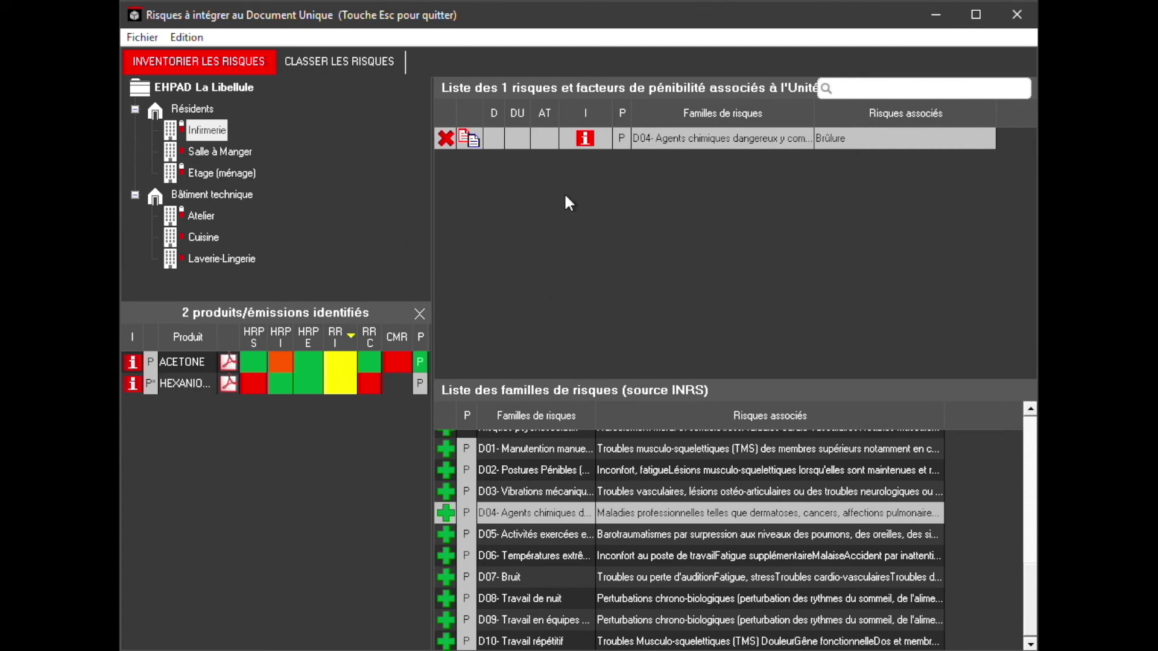
In the risk ranking for the whole establishment, rate the Infirmerie's D04 risk: criticality 8 (Moyen, Très fréquente), control level 6 (Aucune), score 8.
drag(603, 115, 576, 119)
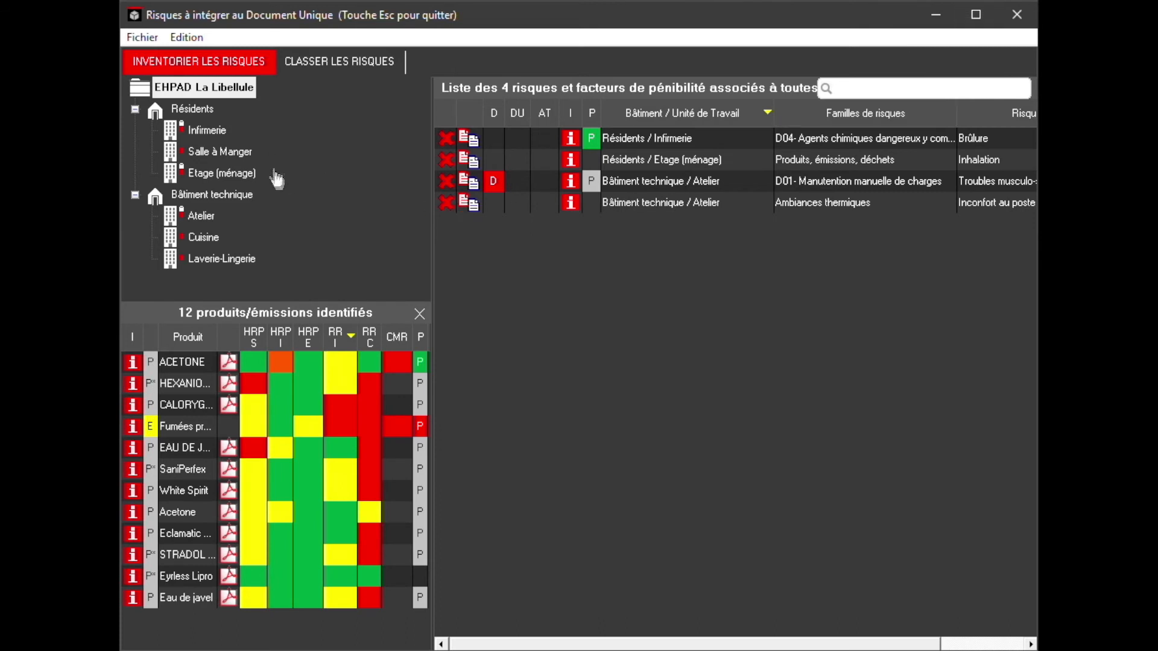
click(358, 67)
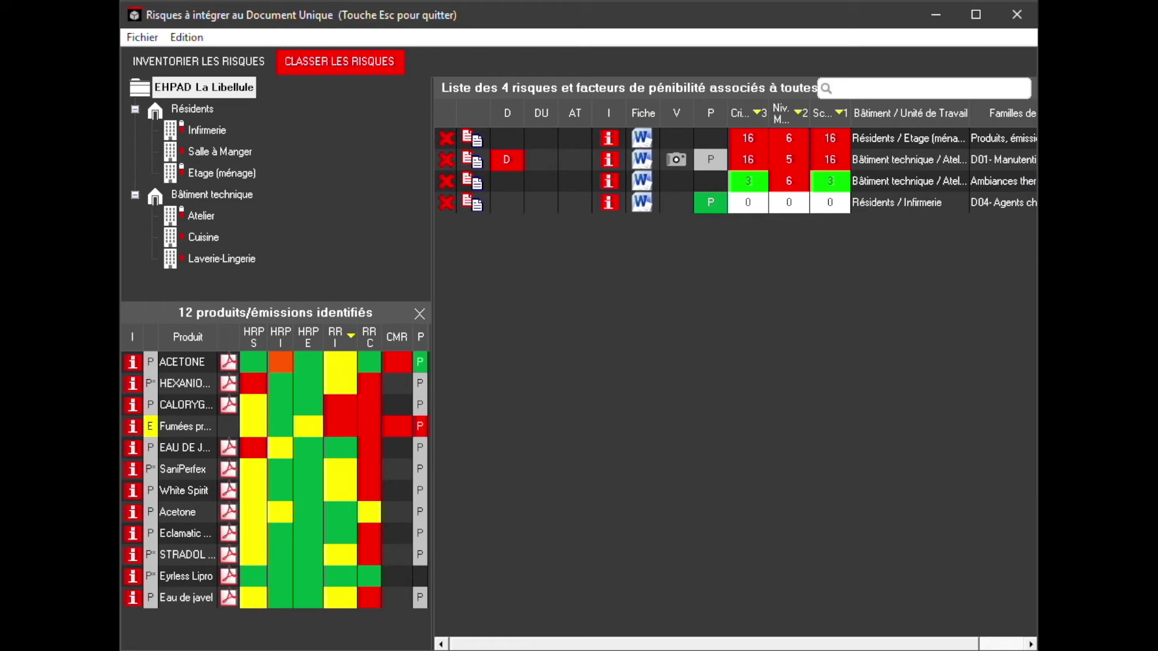
click(748, 202)
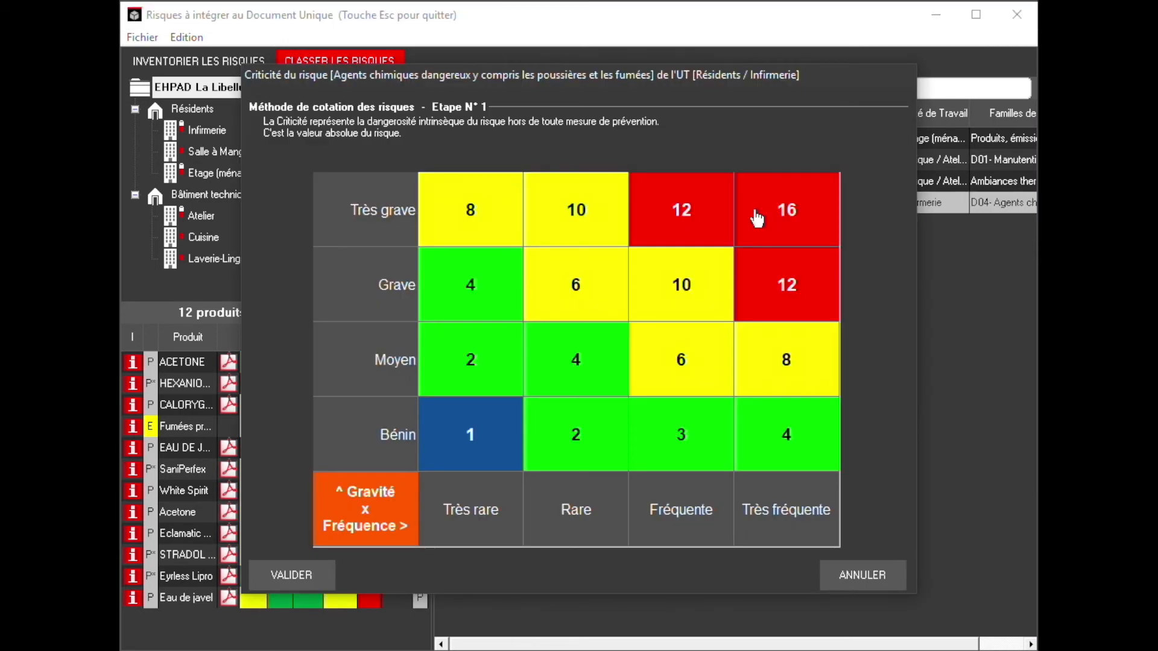
click(819, 378)
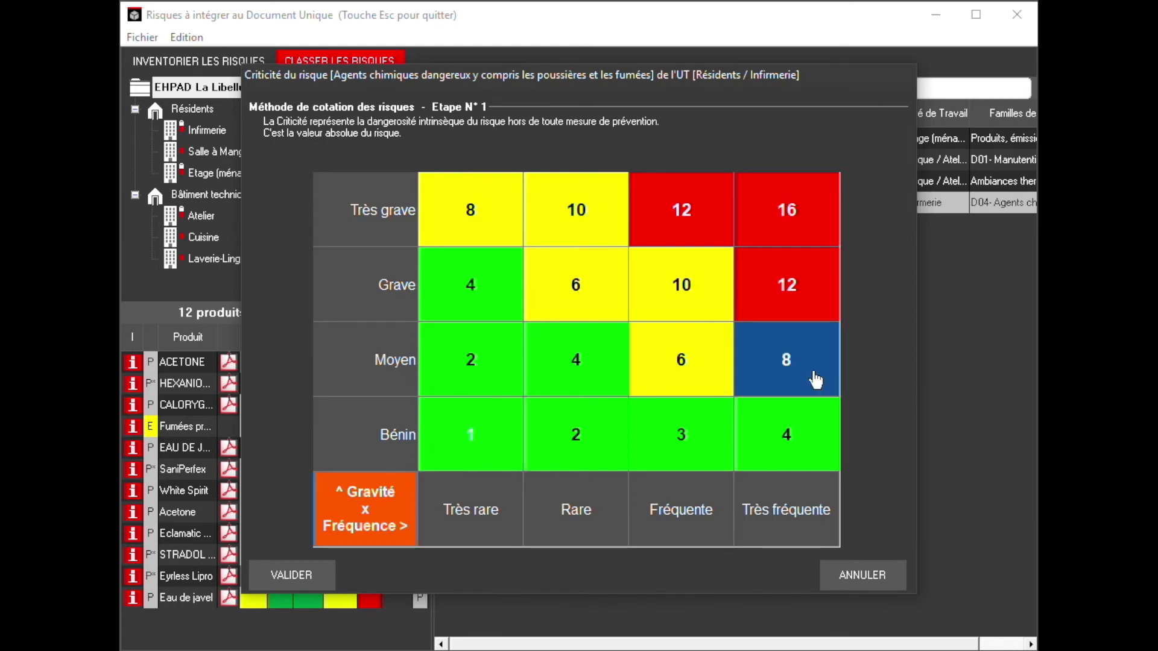
click(308, 578)
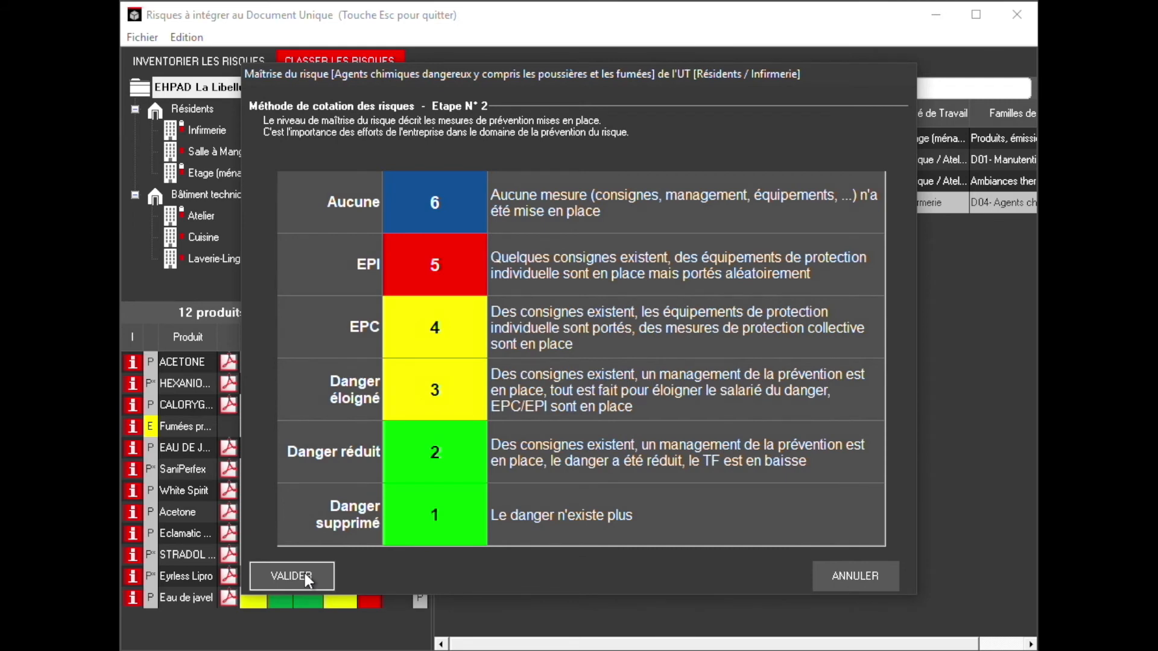
click(302, 570)
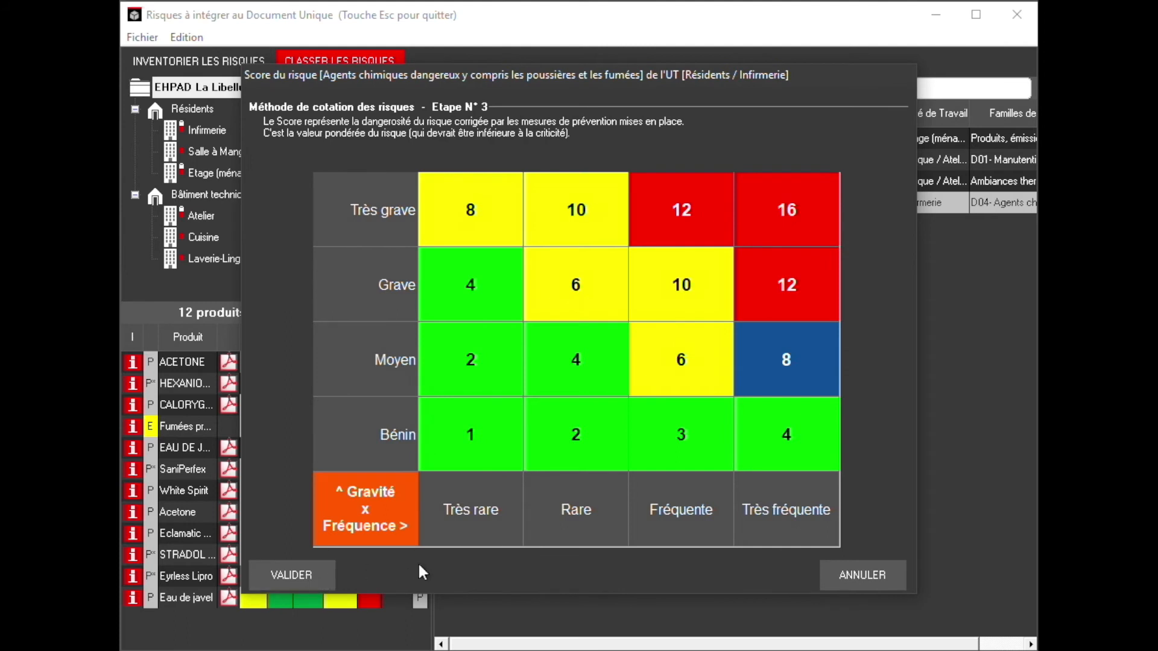
click(314, 571)
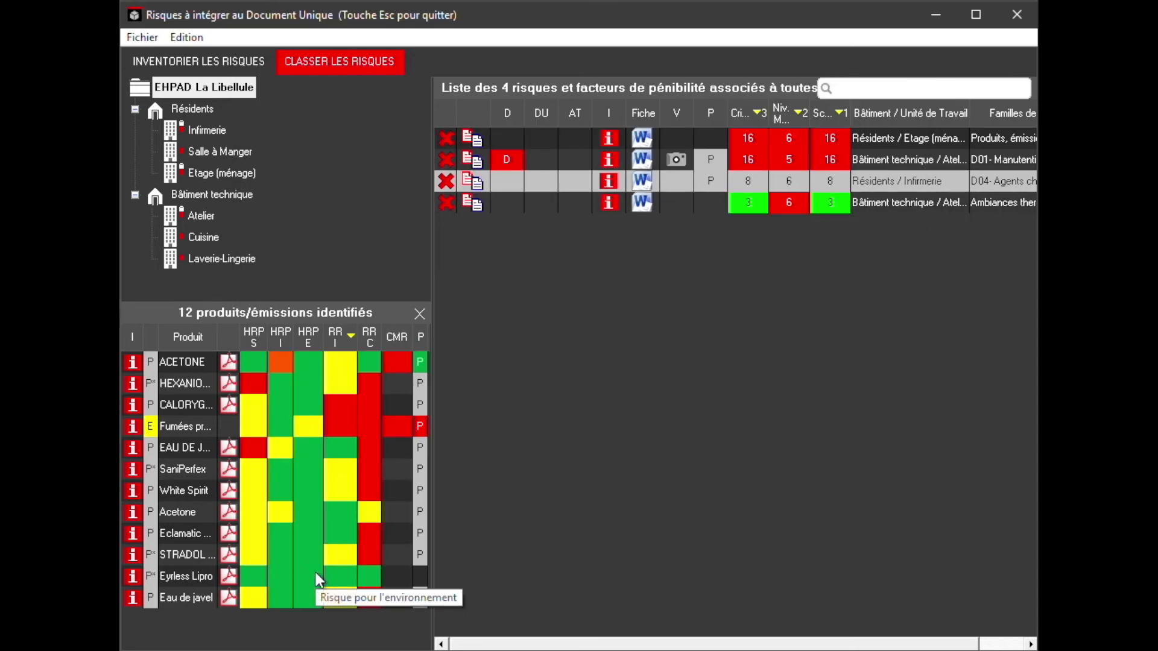
click(575, 140)
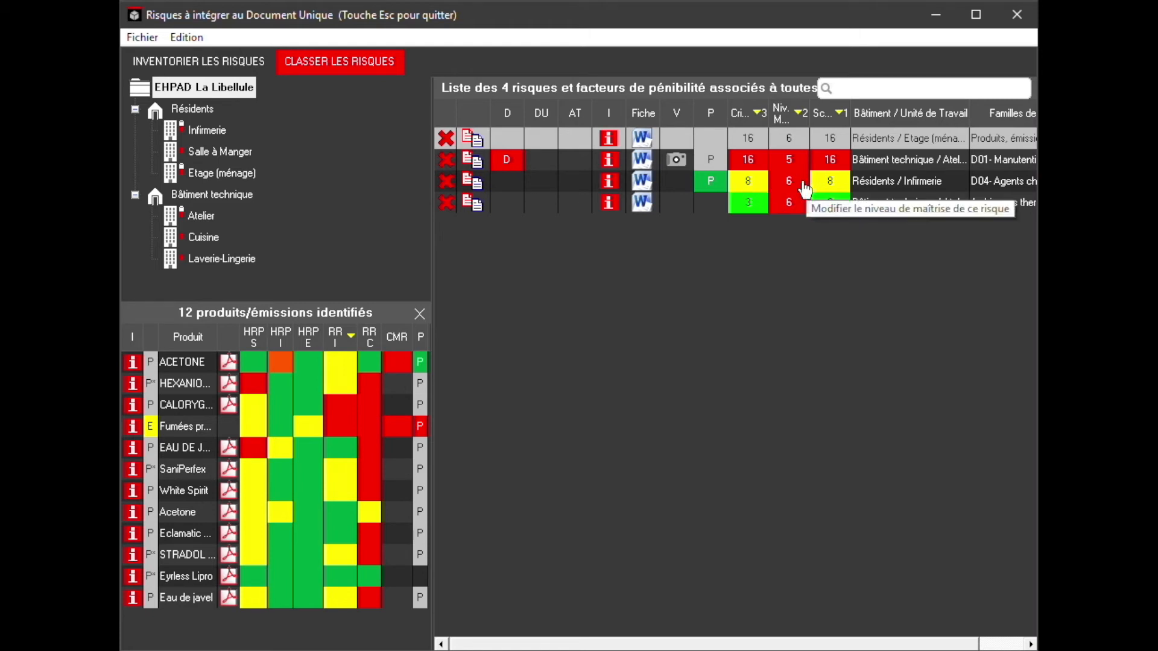
Leave the Document Unique risks and start a new action for the Infirmerie's D04 chemical agents factor, showing the action details.
click(1019, 16)
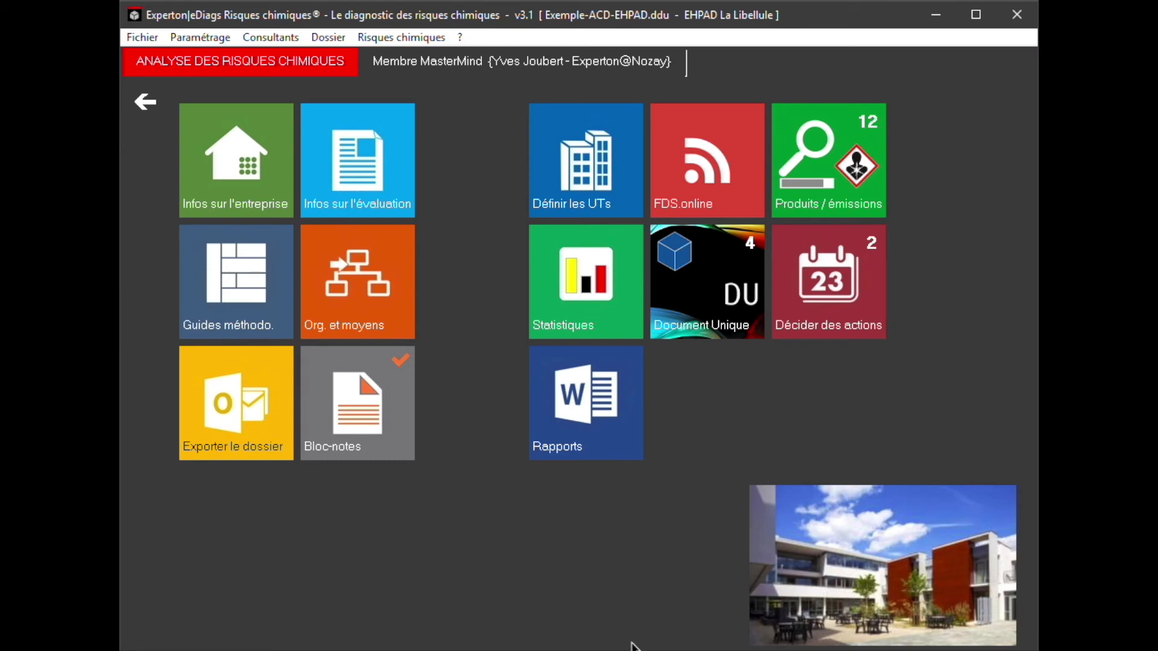
click(833, 298)
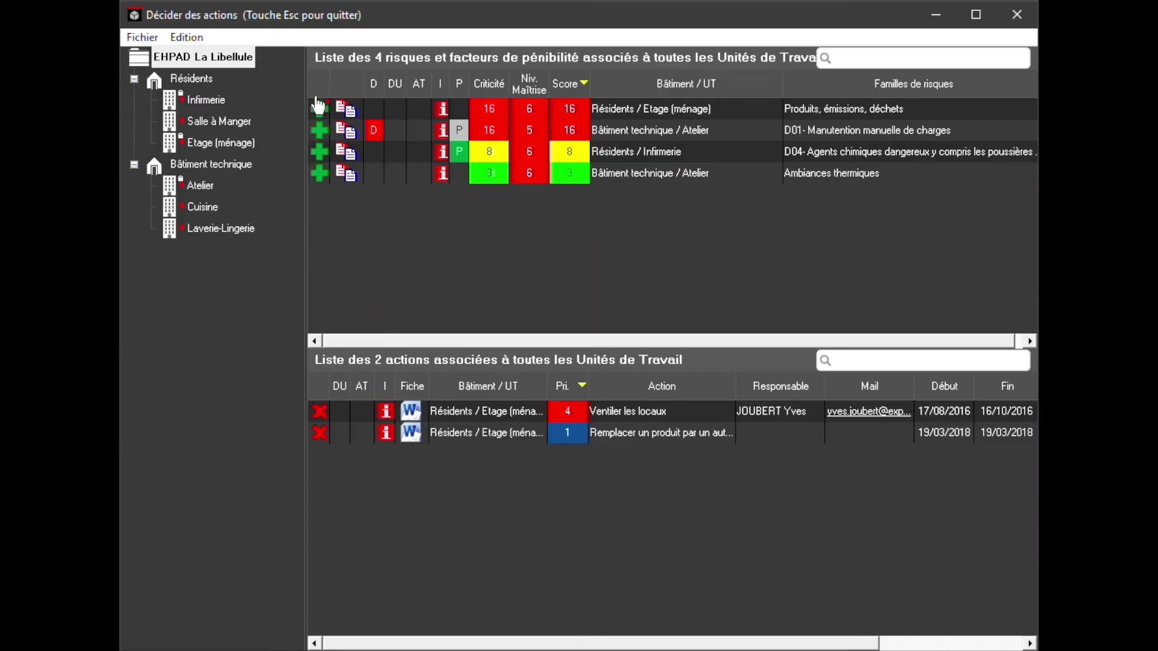
click(214, 110)
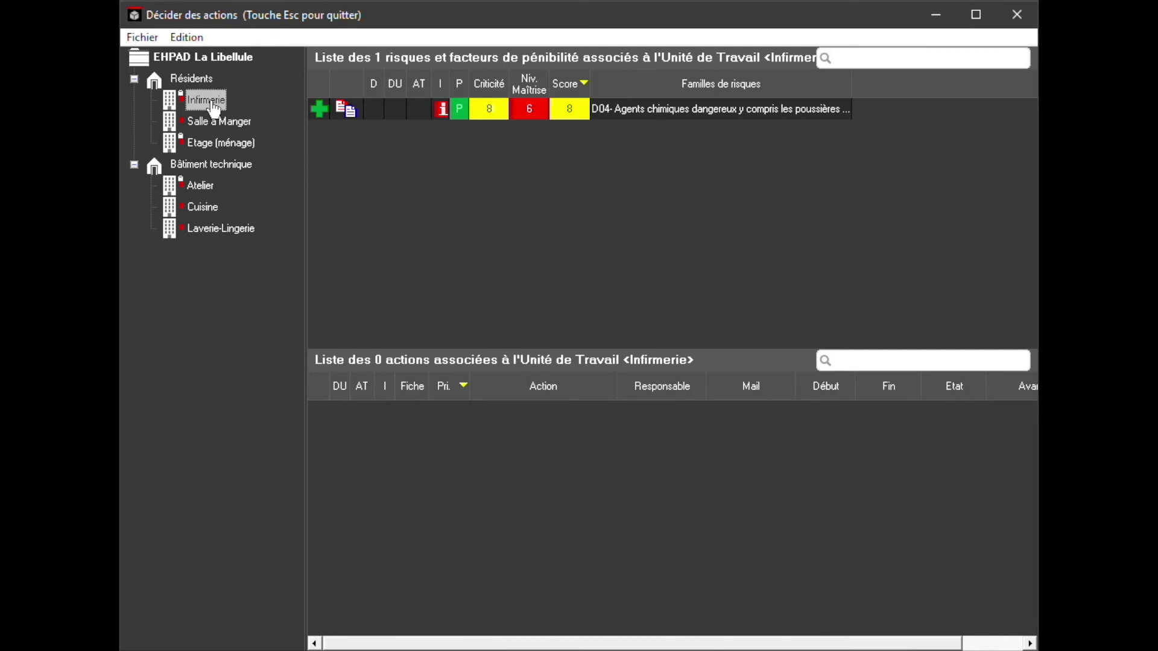
click(318, 110)
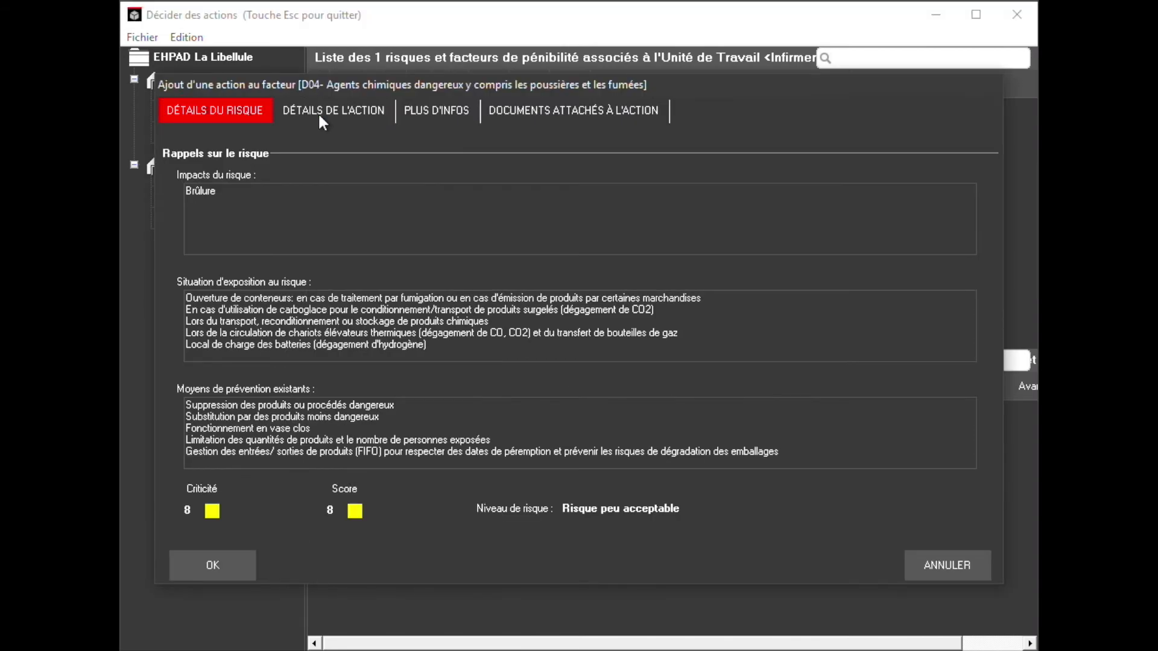
click(314, 111)
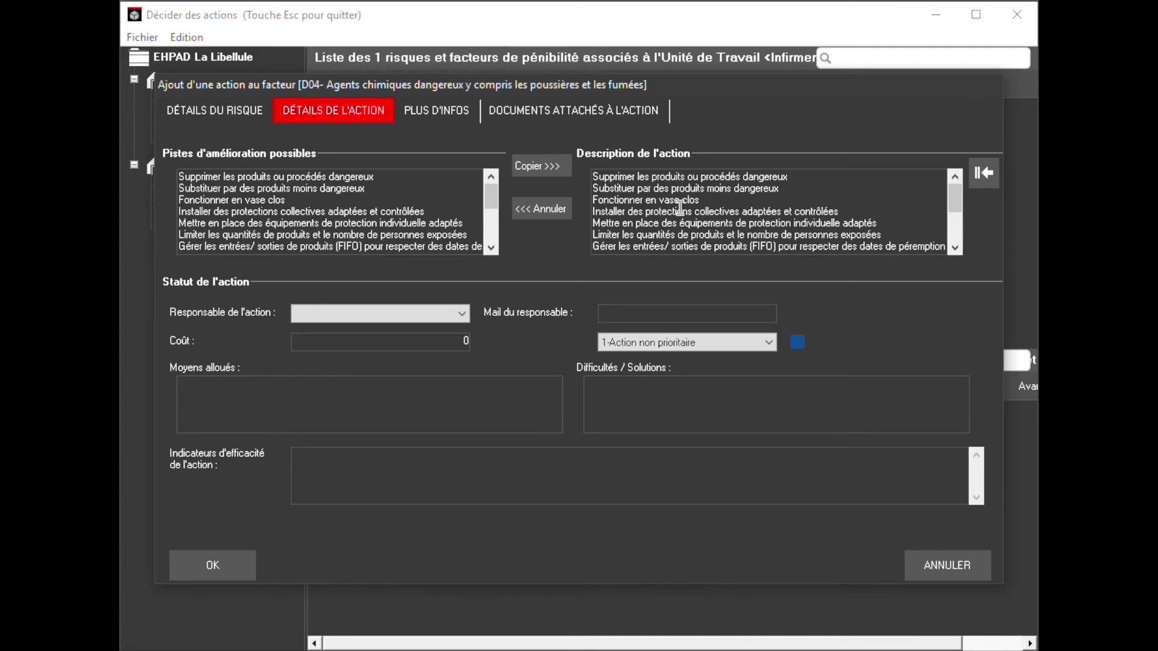
Reduce the action's description to the single measure "Mettre en place des équipements de protection individuelle adaptés".
drag(960, 202, 958, 241)
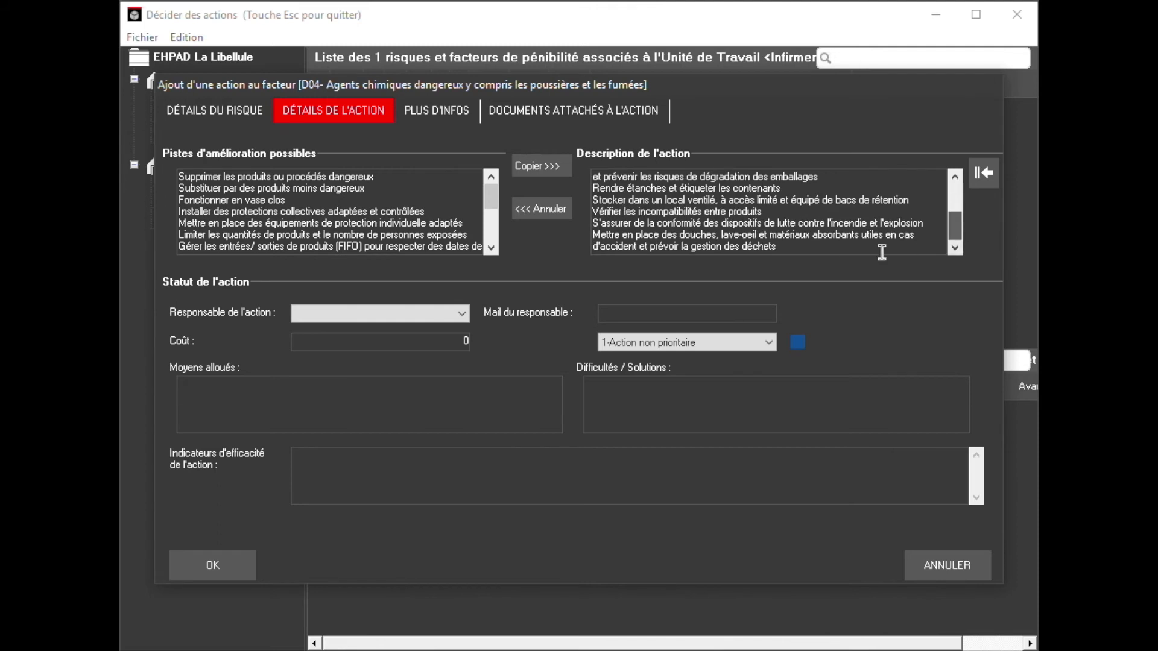
click(831, 250)
click(816, 249)
click(530, 167)
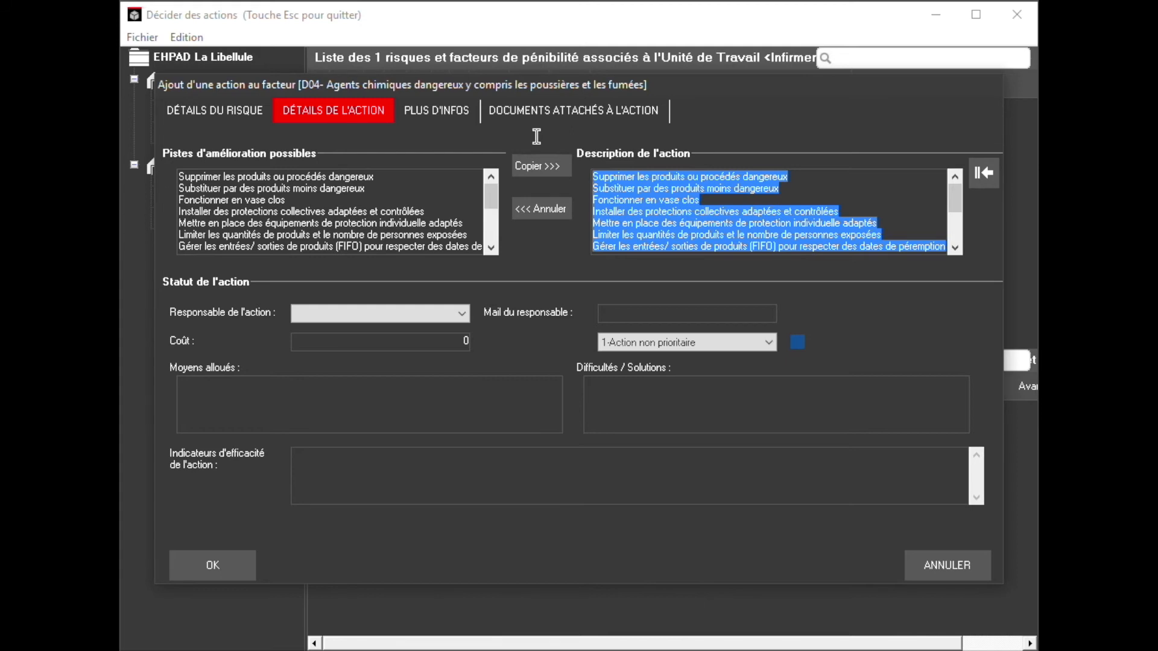
mouse_move(592, 176)
mouse_down()
mouse_move(592, 241)
mouse_move(592, 176)
mouse_up()
key(Delete)
key(Delete)
click(611, 209)
Assign the existing responsible person to the action and set its priority to 3-Action à priorité moyenne.
click(461, 311)
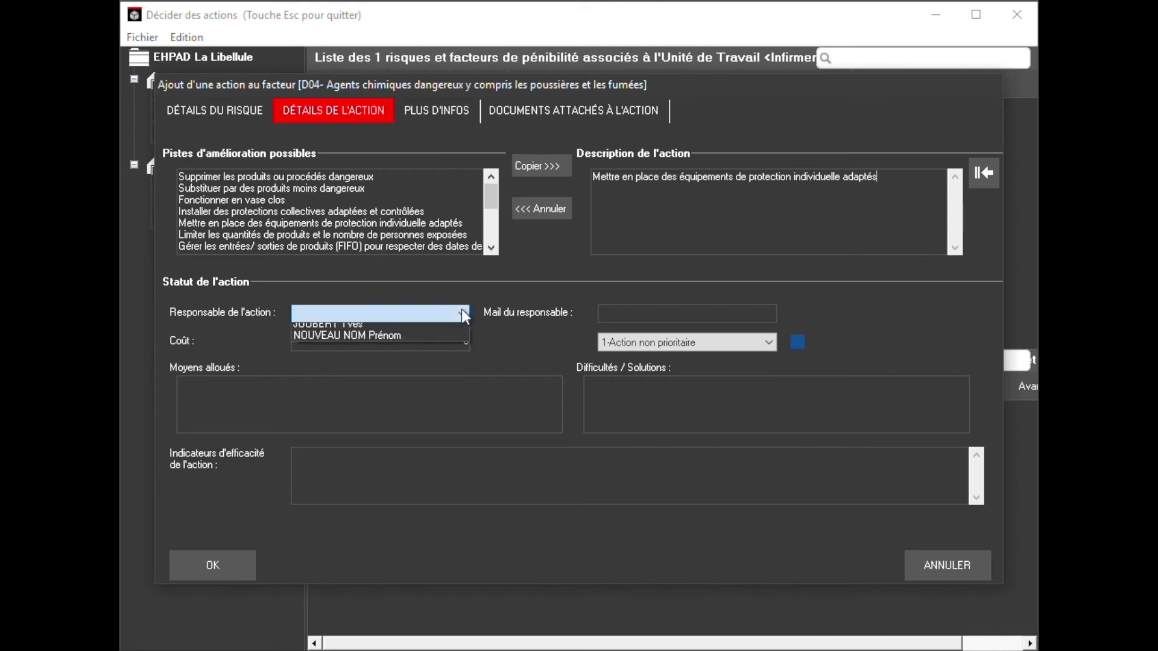
click(440, 330)
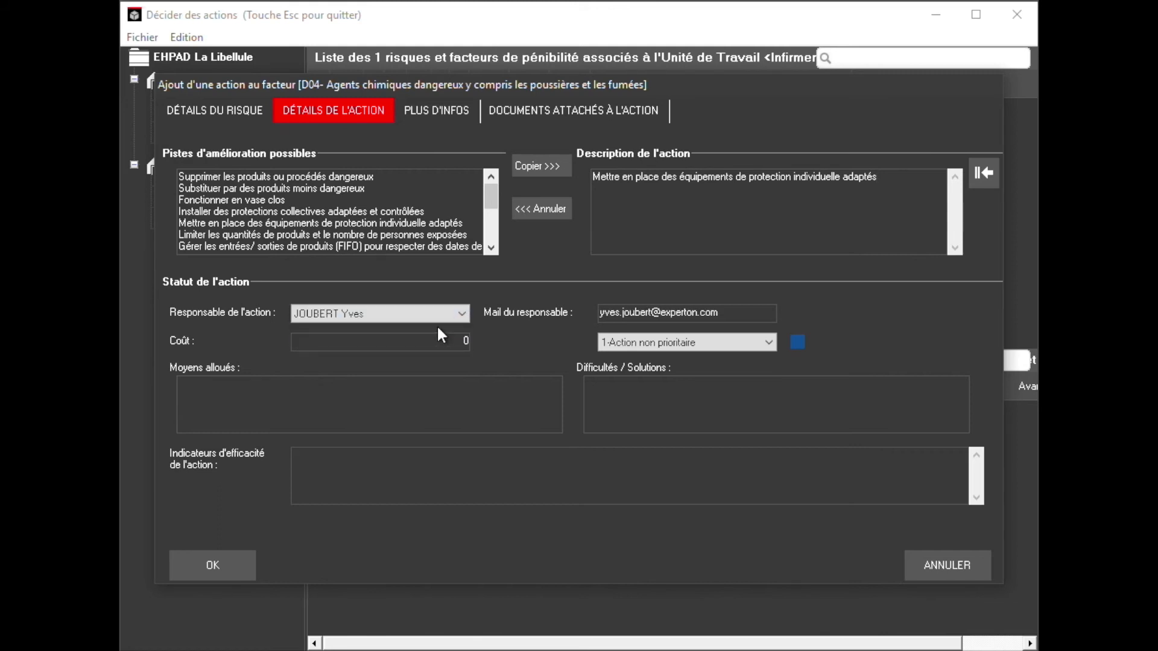
click(768, 343)
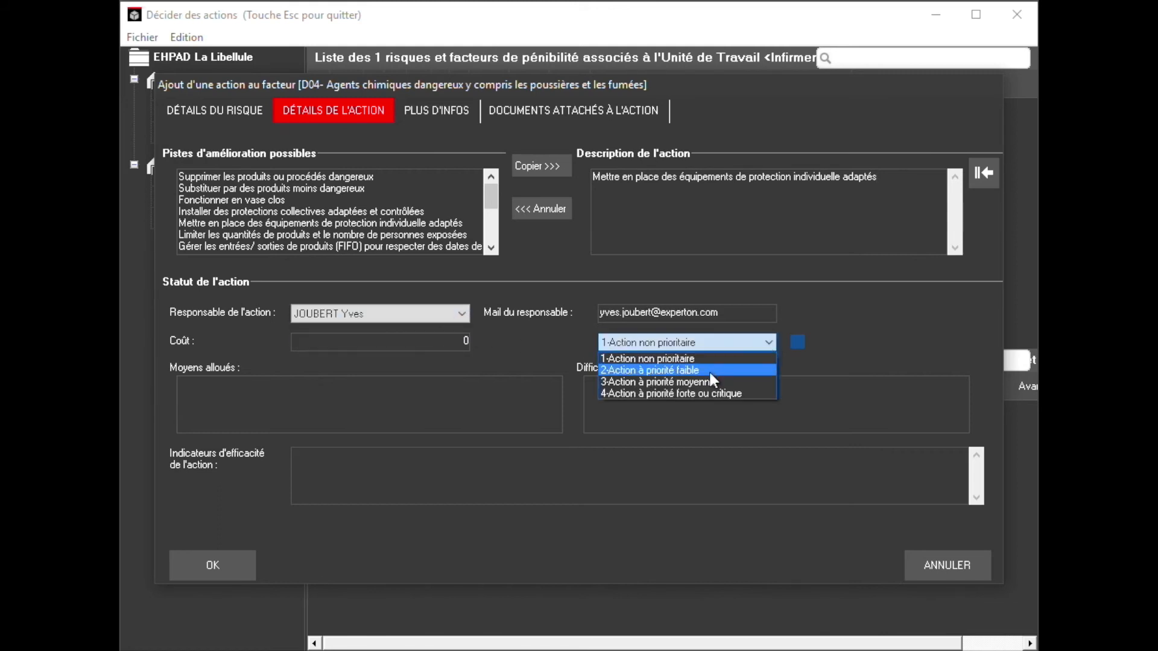
click(714, 382)
Schedule the action from 01/12/2018 to 31/12/2018 and validate it.
click(453, 118)
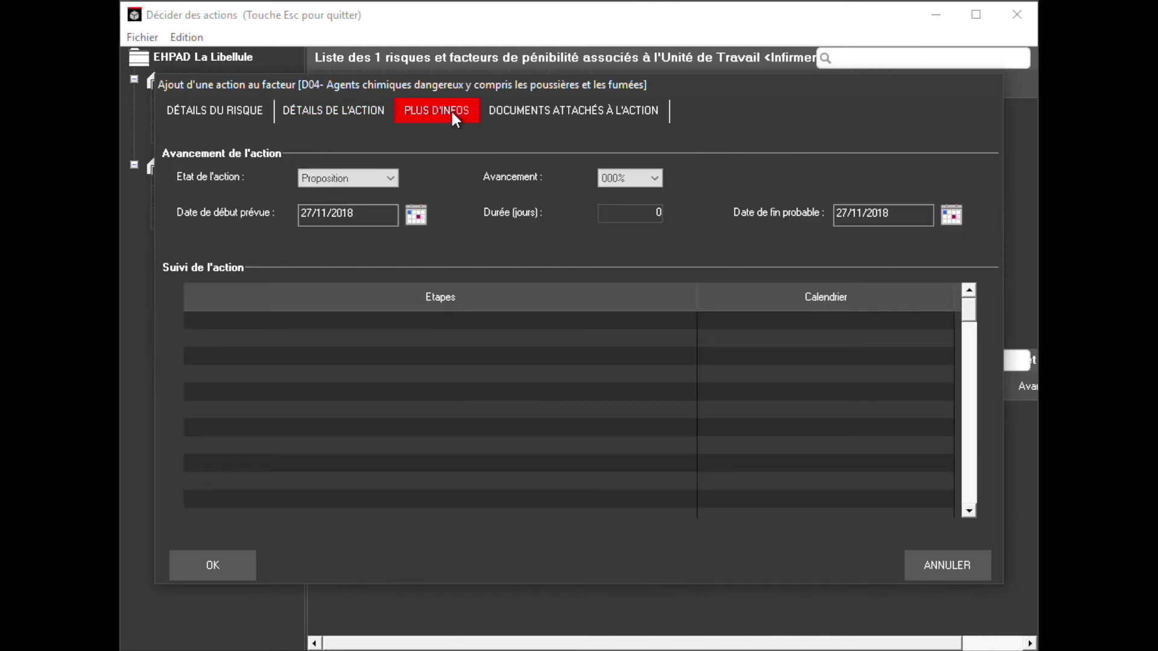
click(417, 216)
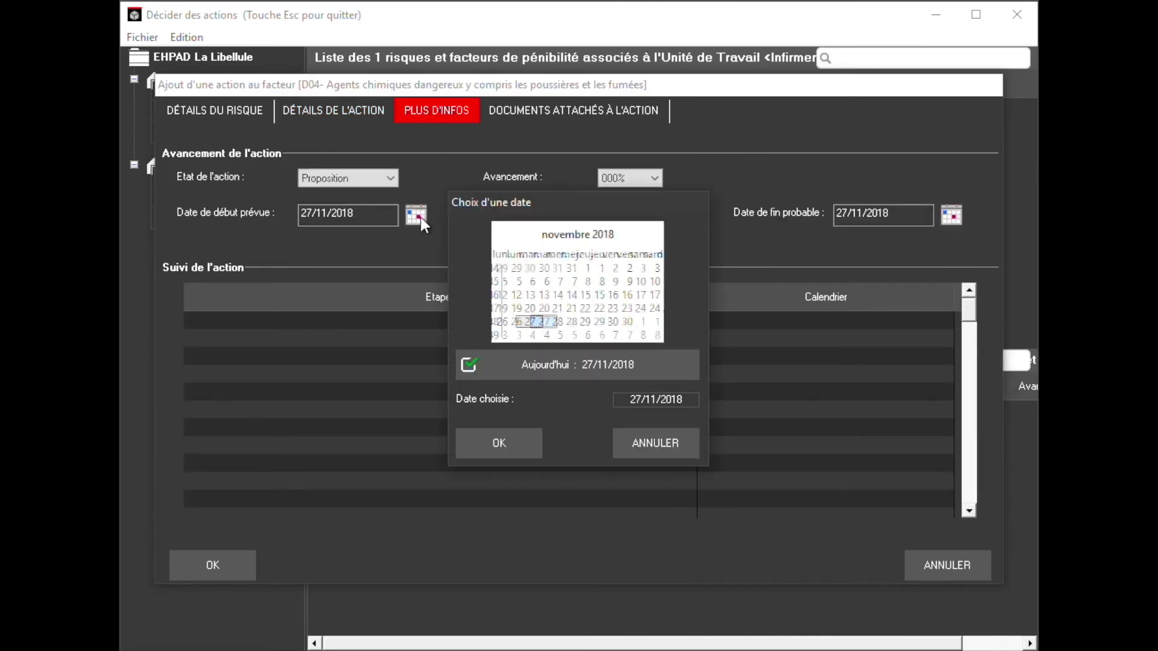
click(642, 322)
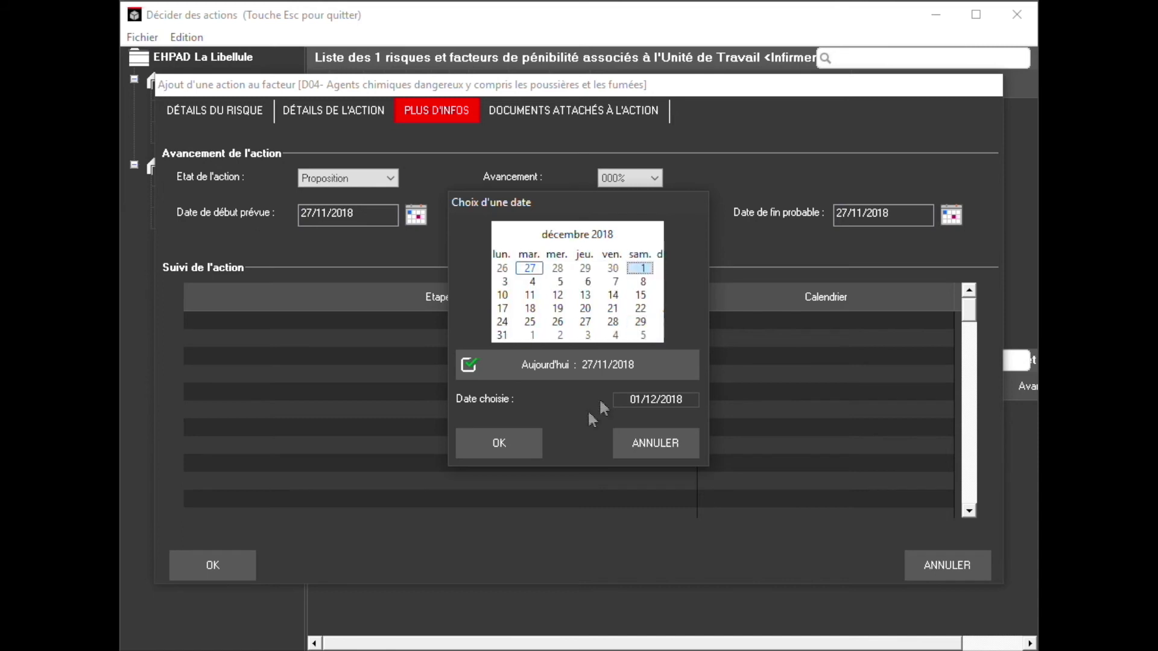
click(523, 447)
click(945, 221)
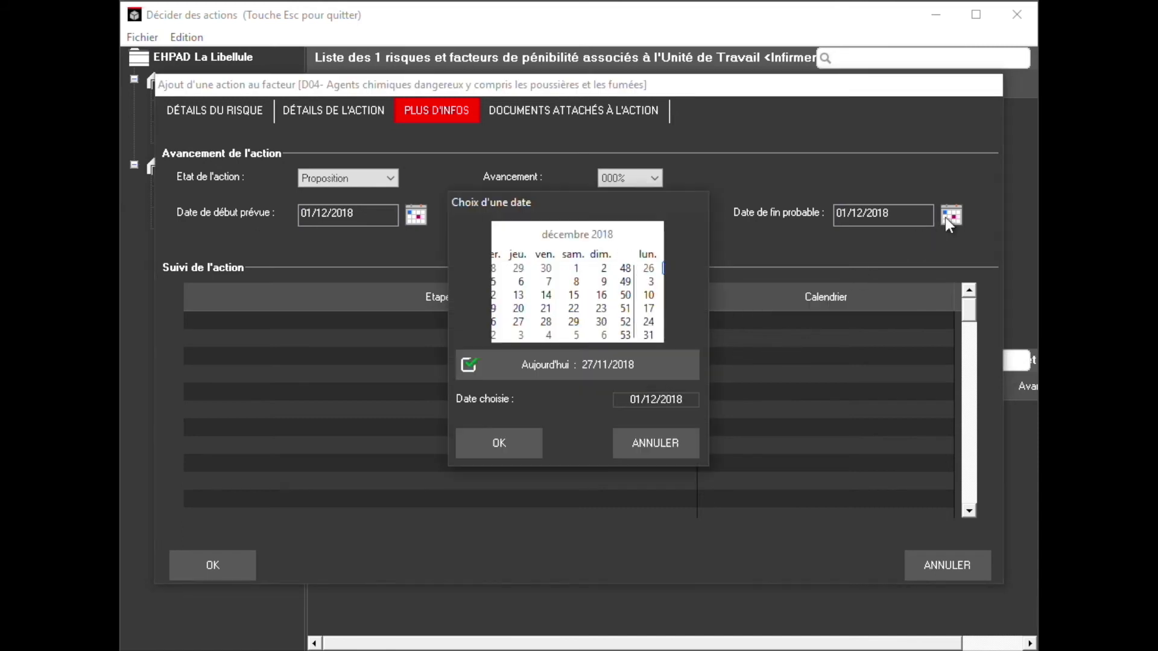
click(504, 333)
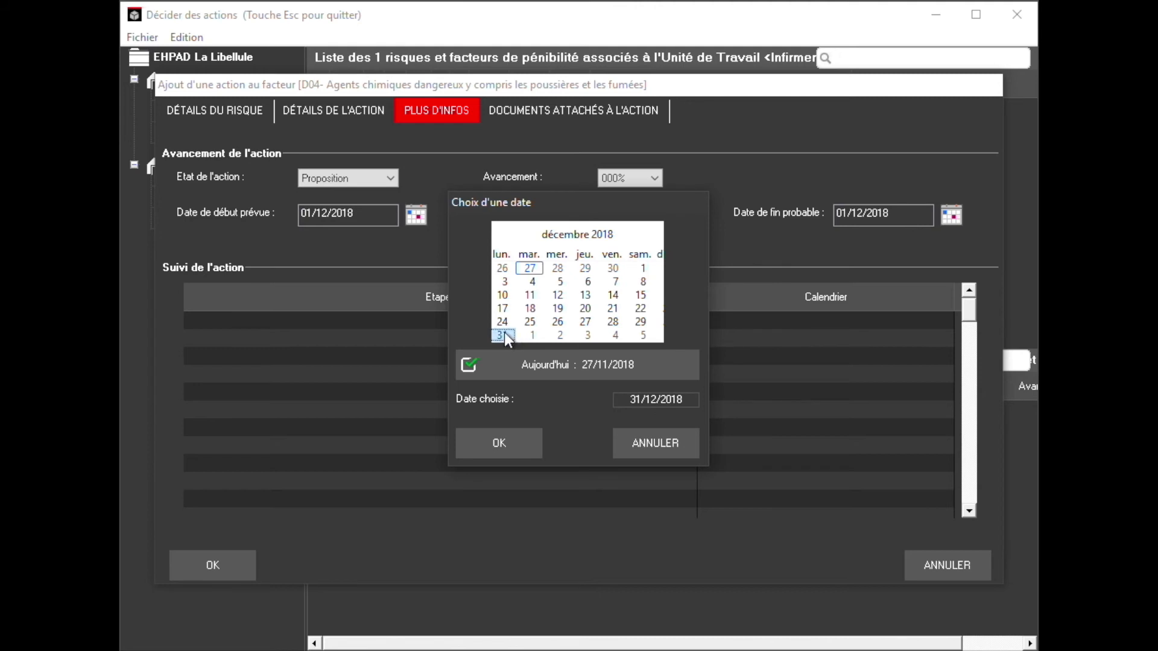
click(499, 442)
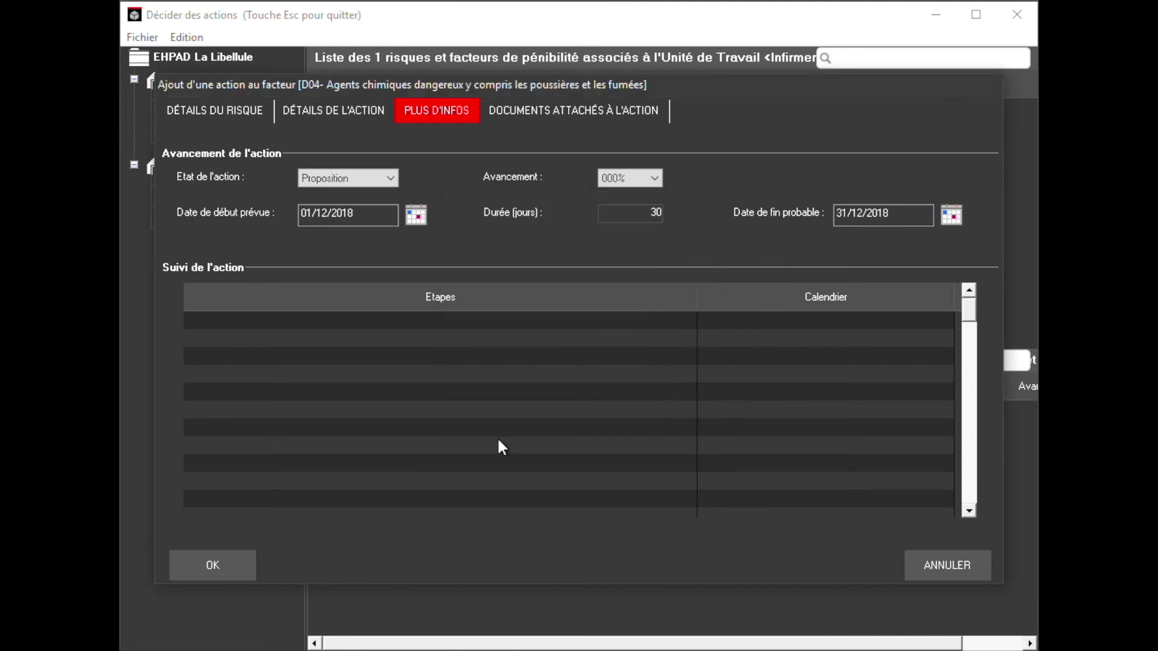
click(244, 559)
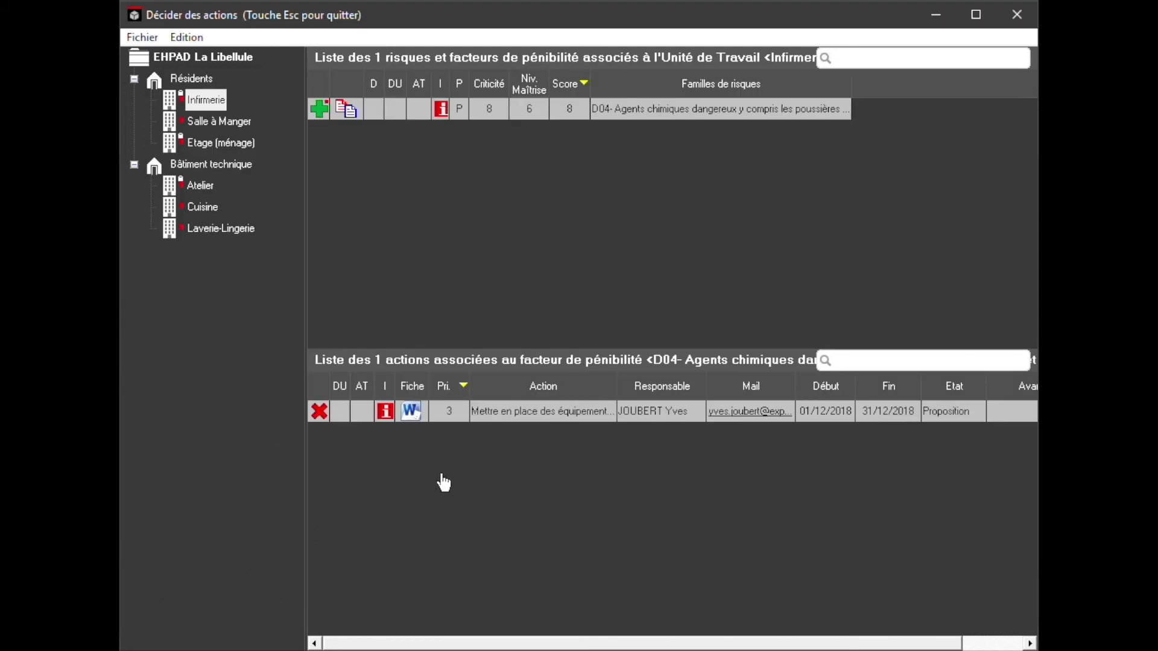
Generate the new action's follow-up sheet in Word, review it down to Difficultés / Solutions, and leave the action planning.
click(411, 411)
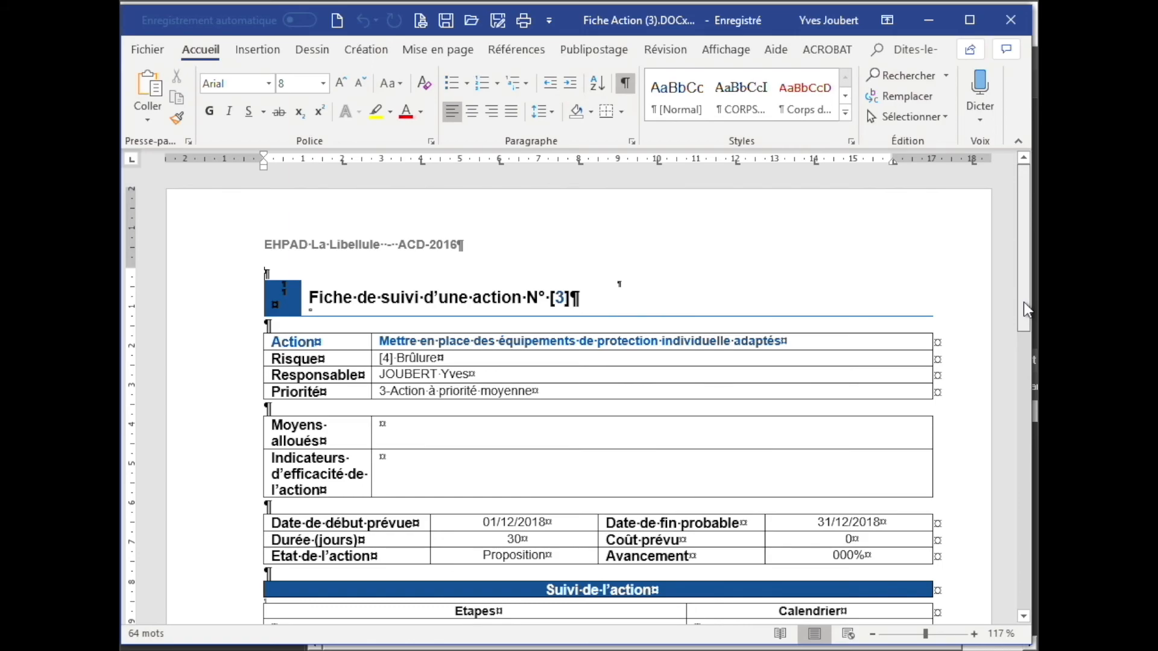
drag(1023, 302, 1022, 359)
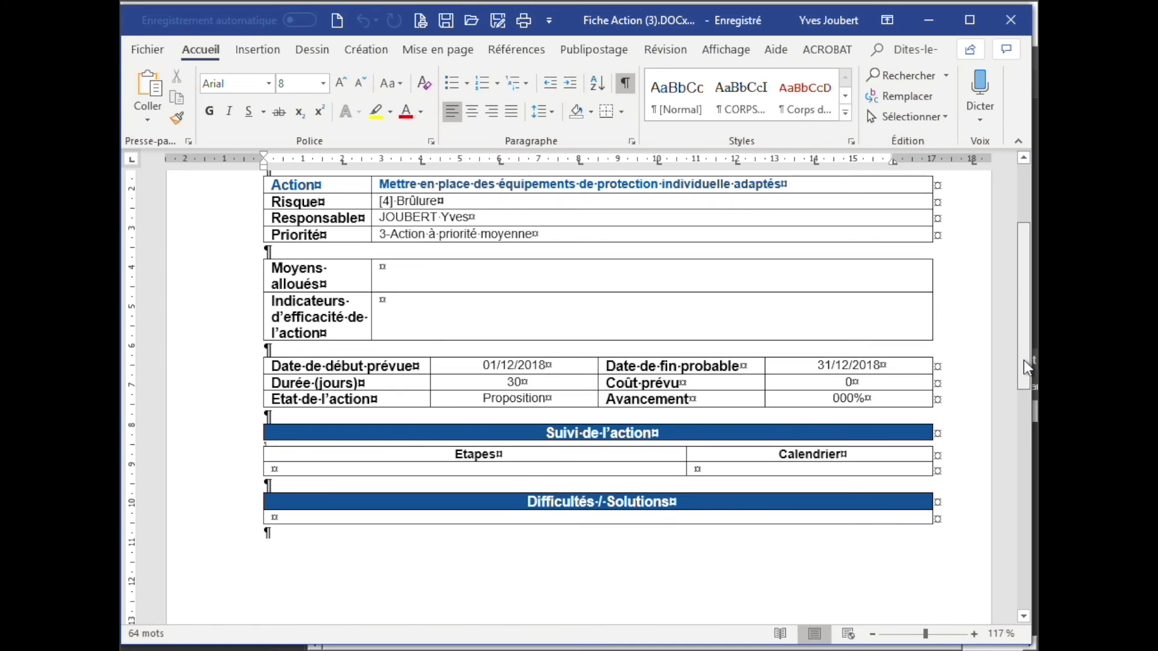
drag(1025, 360, 1025, 374)
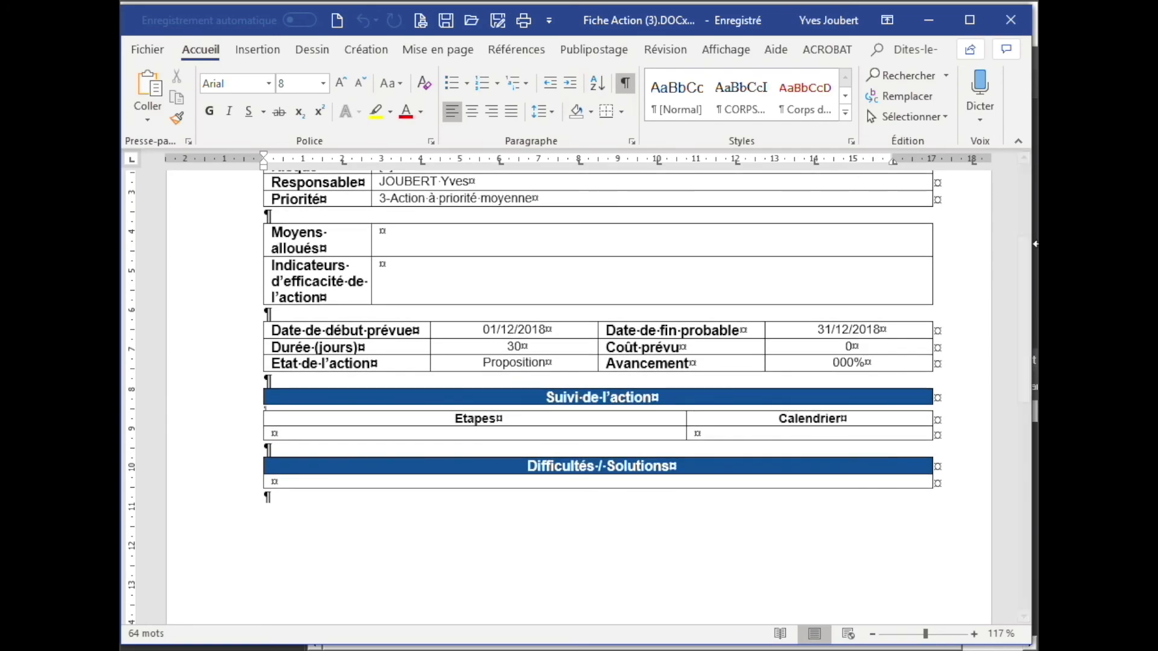
click(1014, 33)
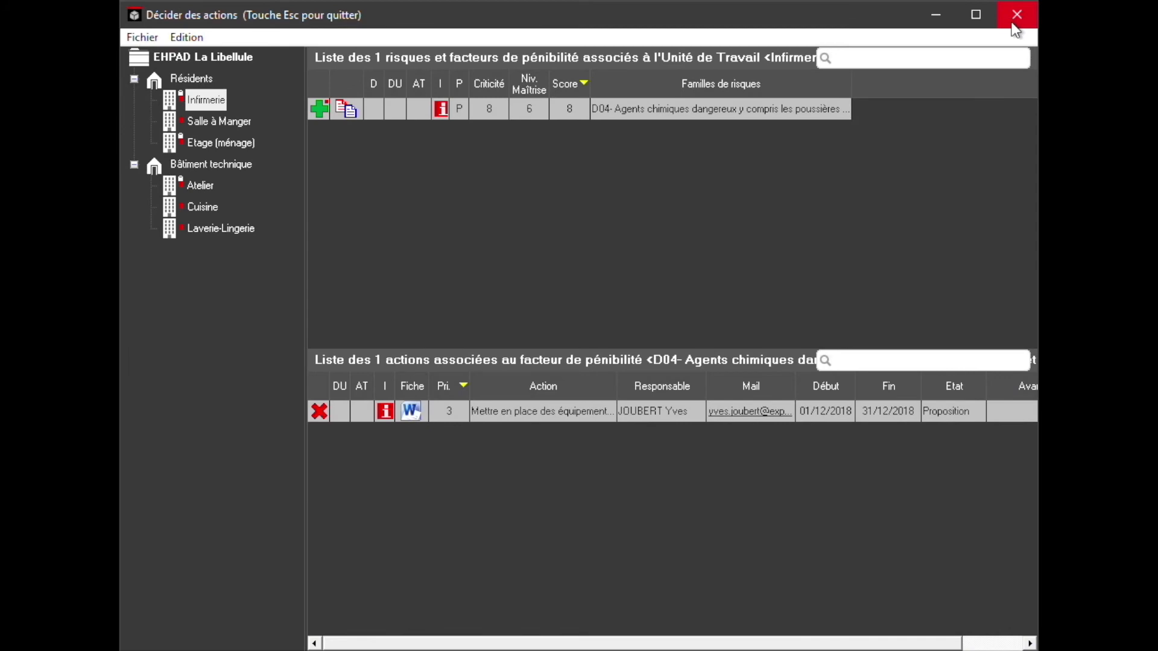
click(1016, 15)
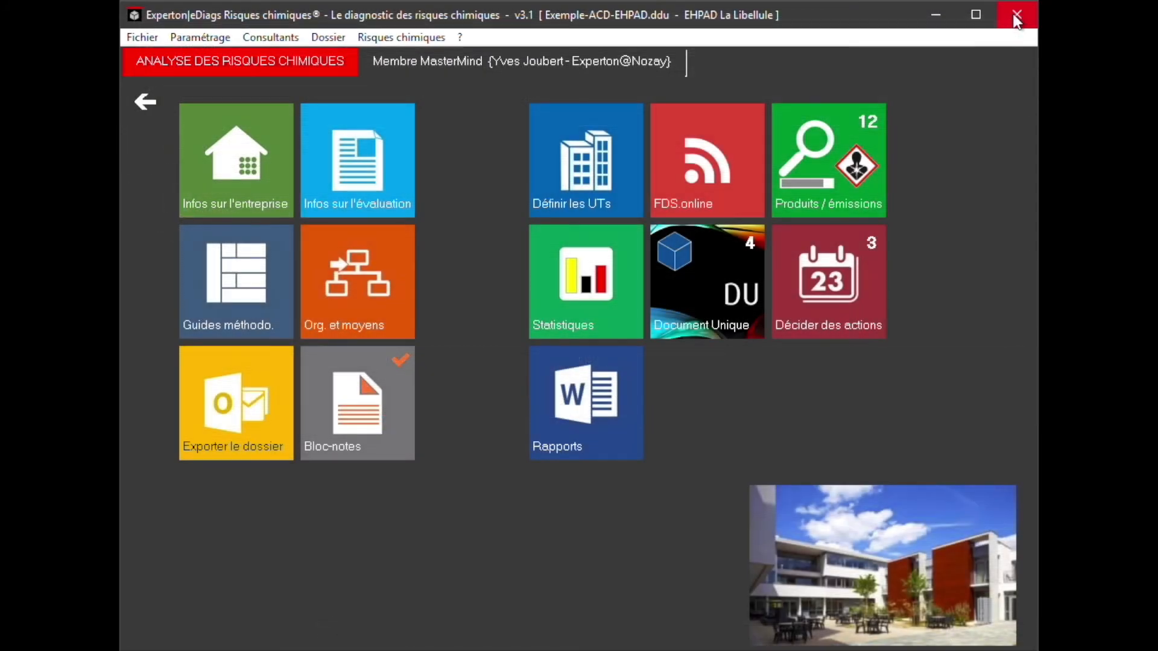
Generate the chemical risks Plan d'action report, updating it with the modified dossier data.
click(614, 410)
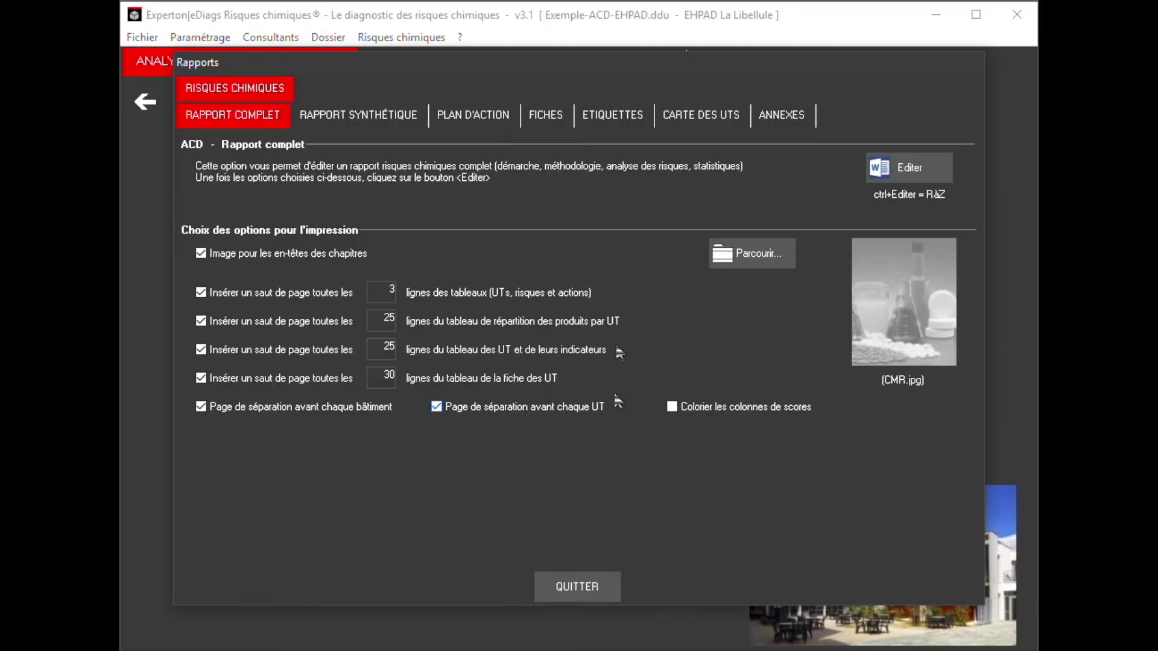
click(488, 123)
click(908, 174)
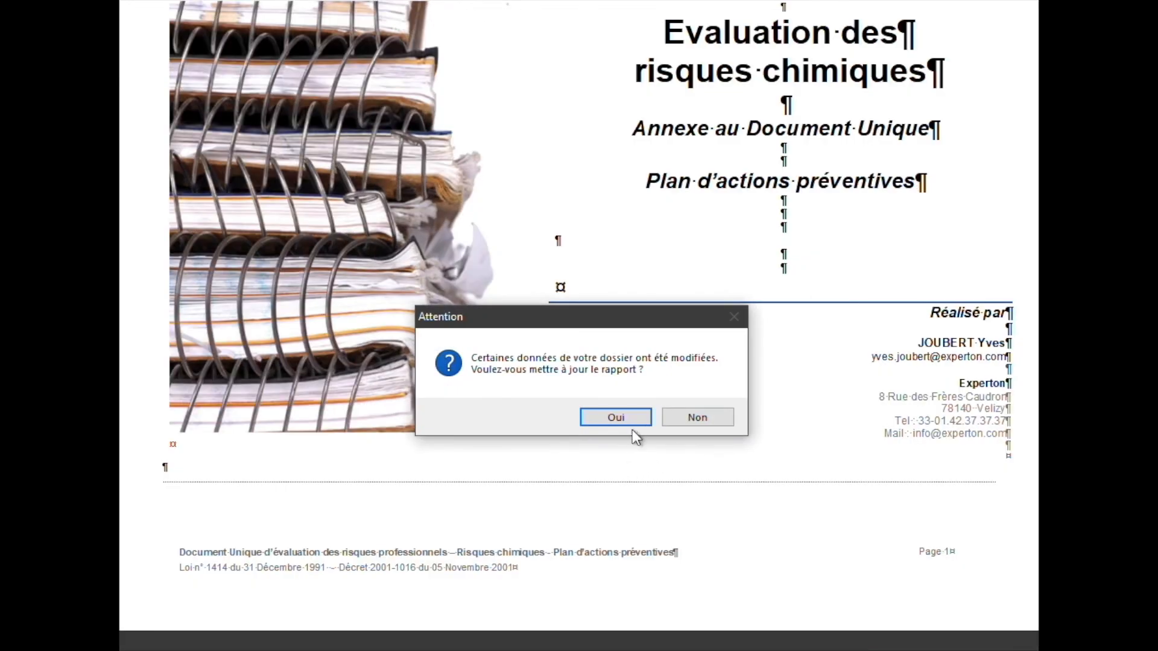
click(616, 417)
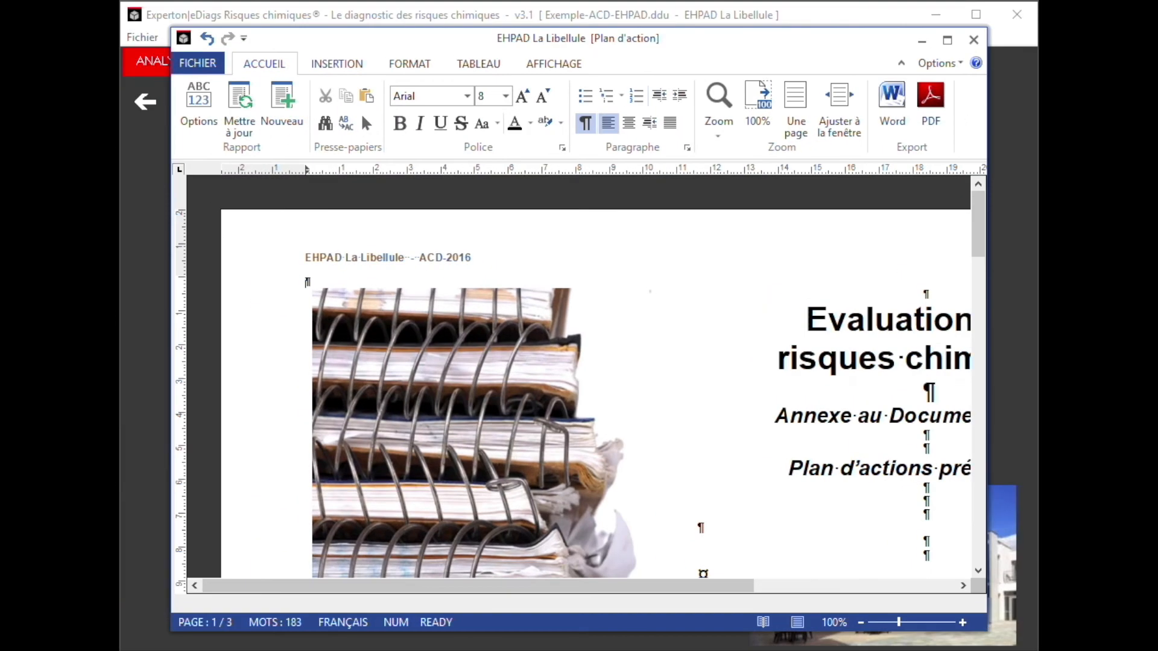
Review the report's Programme d'actions préventives table, then close the report keeping its modifications and exit the reports.
click(797, 623)
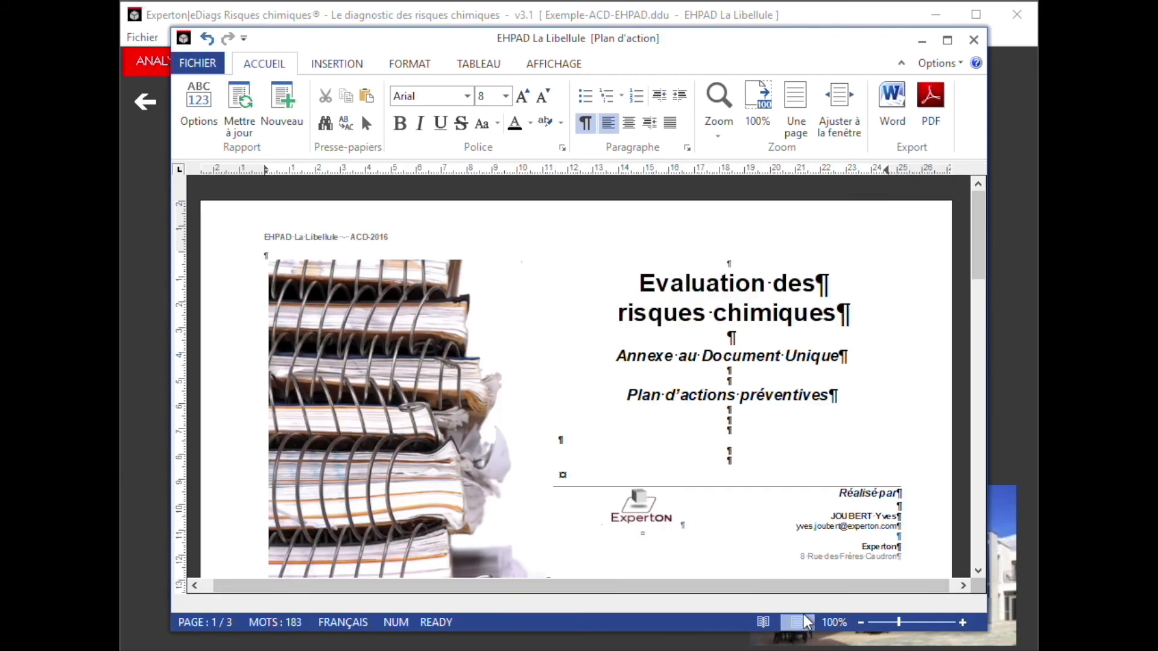
drag(979, 230, 973, 476)
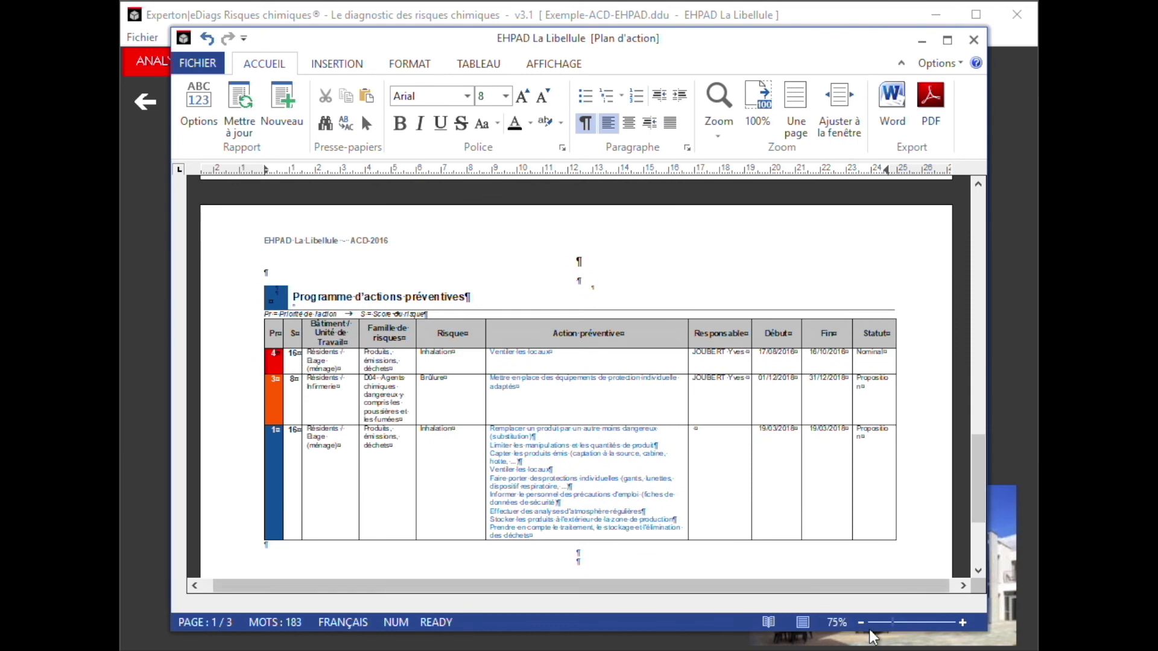
drag(893, 623, 899, 623)
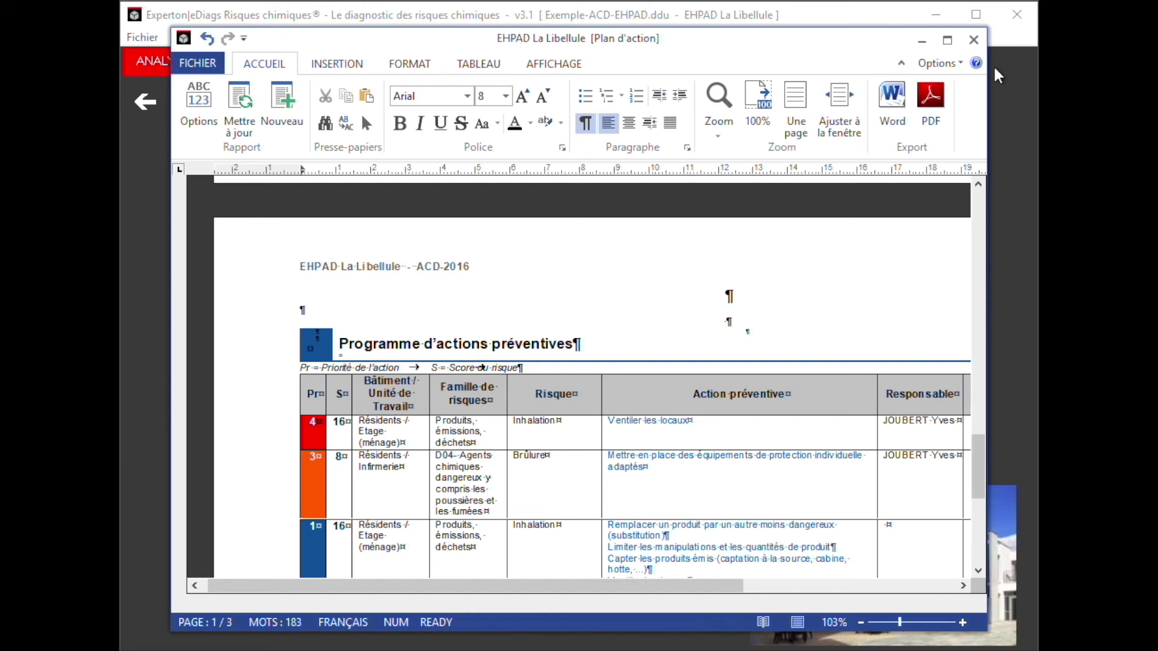
click(973, 40)
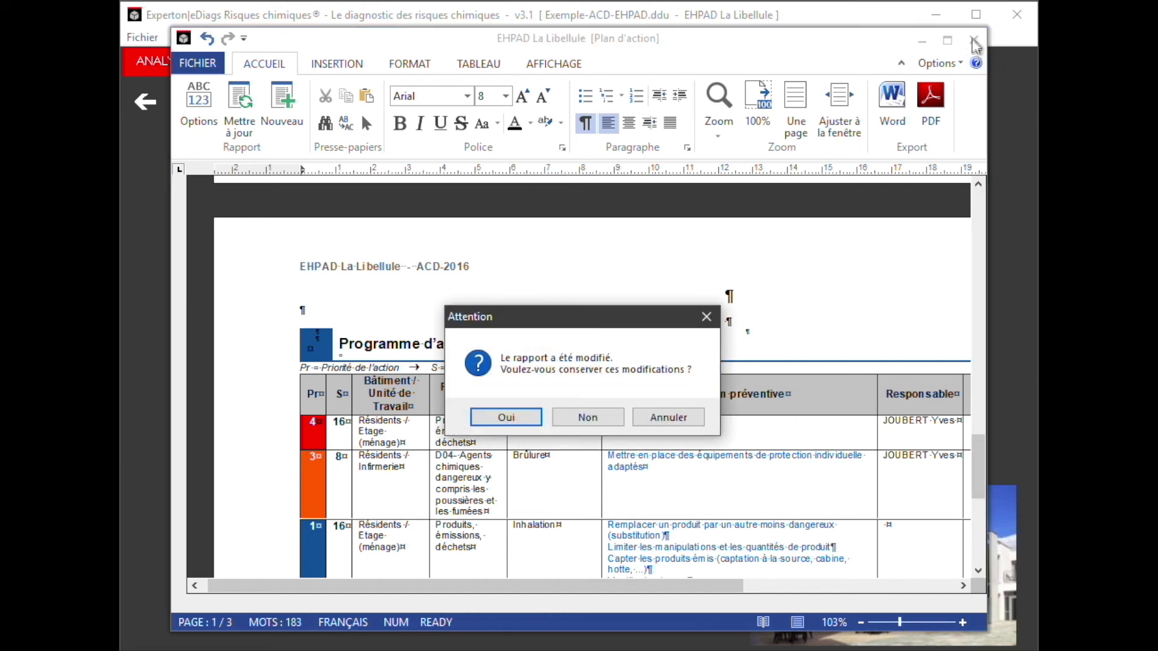
click(522, 418)
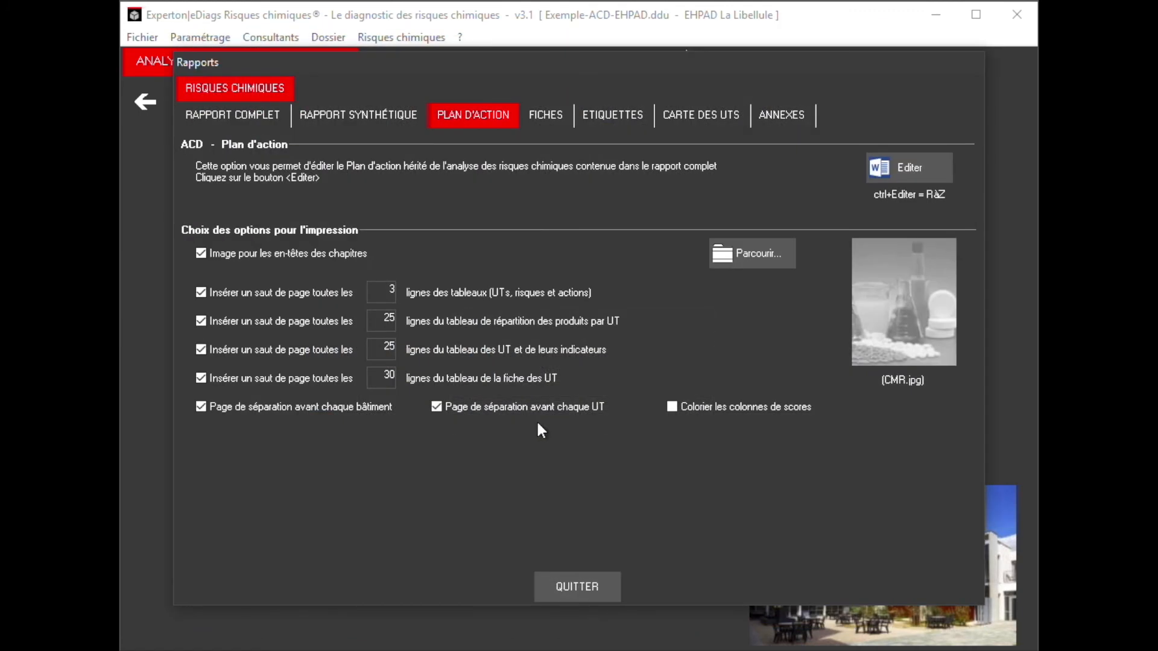
click(574, 578)
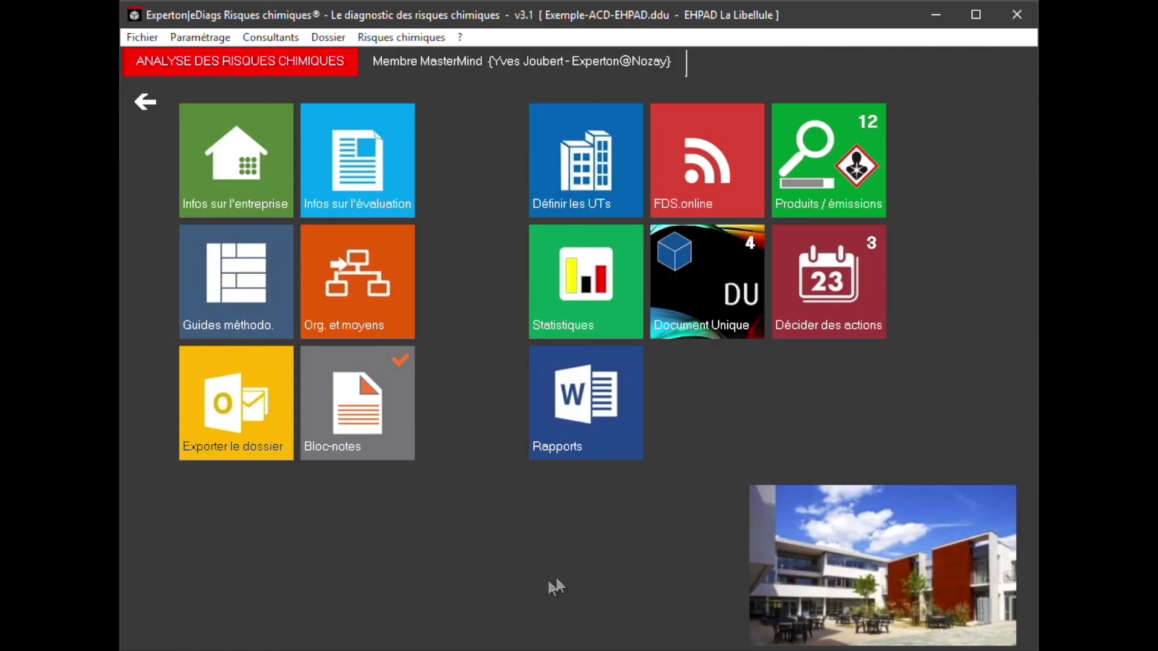